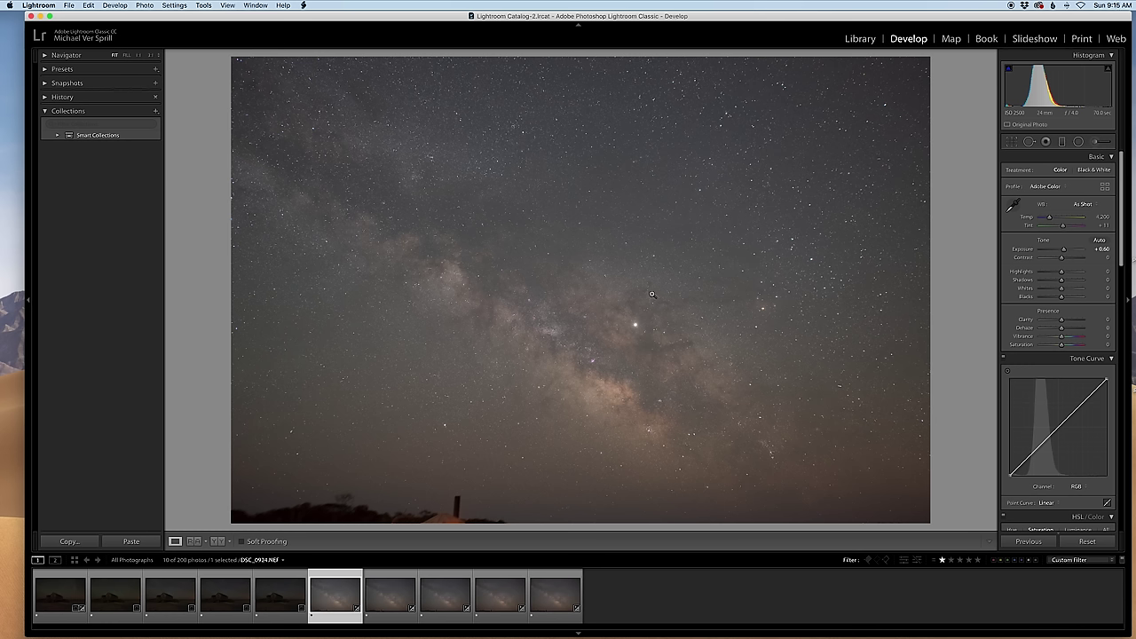
Step through the Milky Way frames in the Filmstrip up to DSC_0927
click(386, 595)
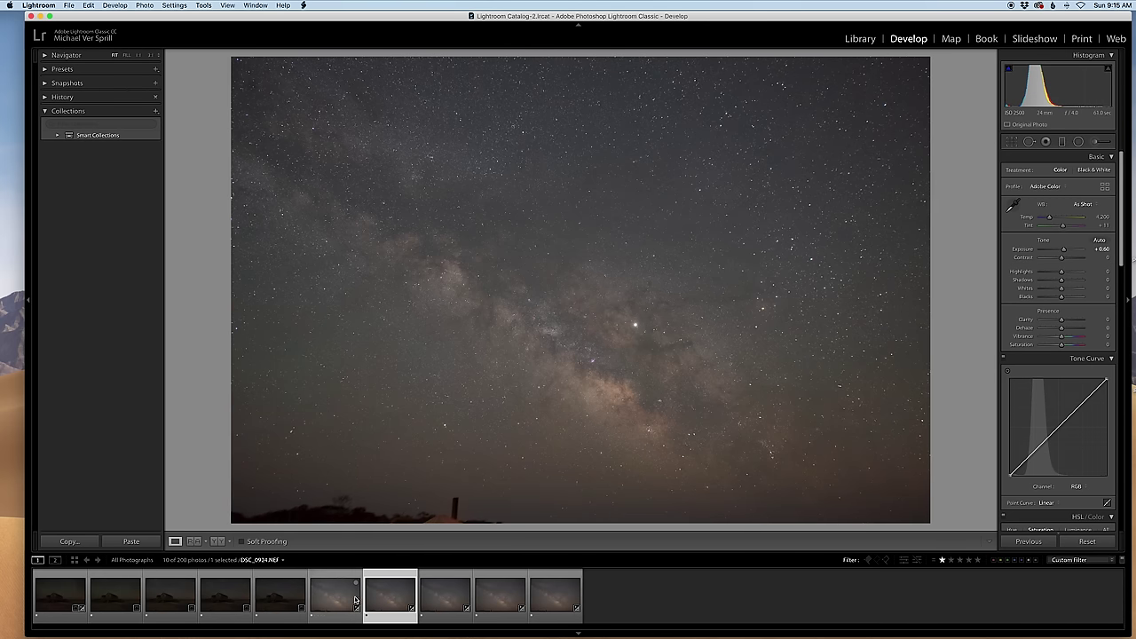
click(466, 601)
click(507, 603)
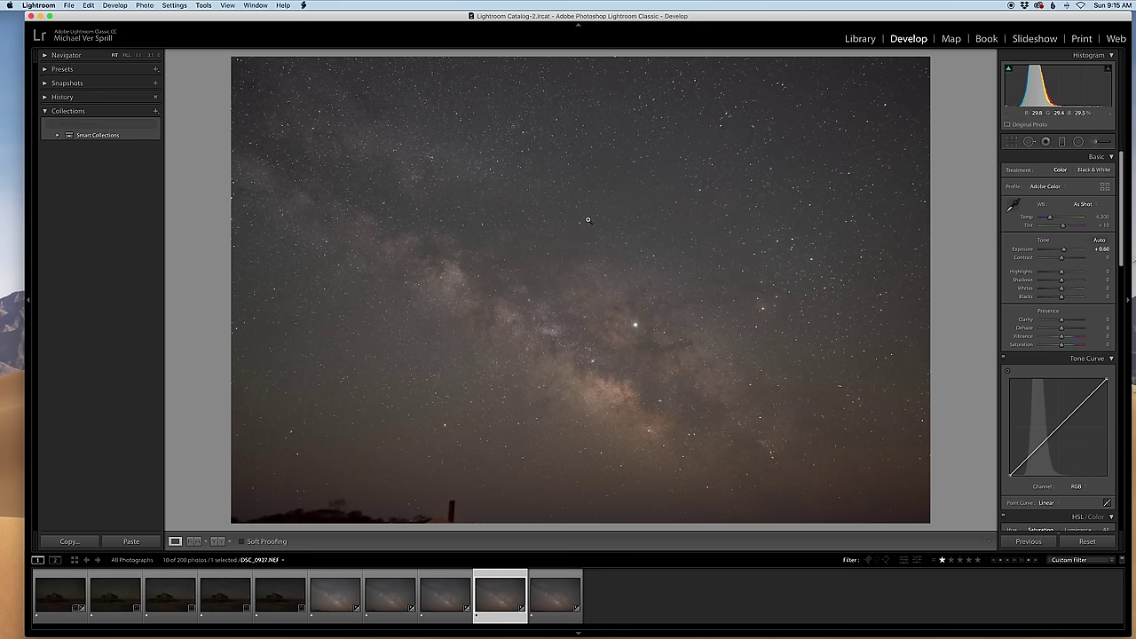
Inspect the Milky Way star field and pink nebulae at 1:1 zoom
click(603, 261)
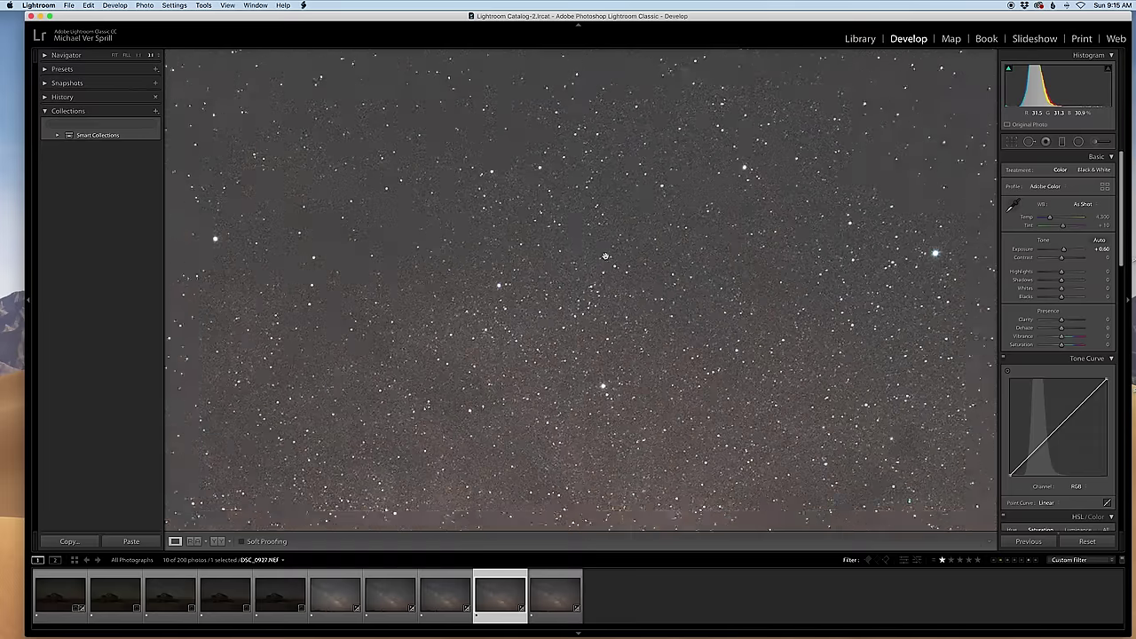
drag(388, 234, 530, 216)
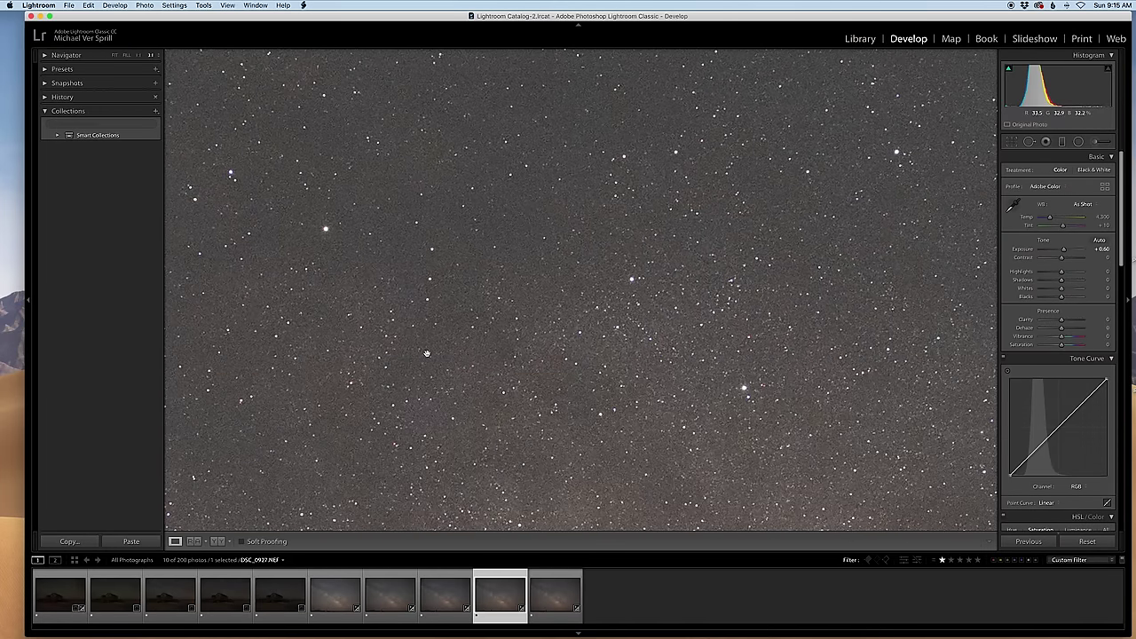
drag(474, 364, 537, 332)
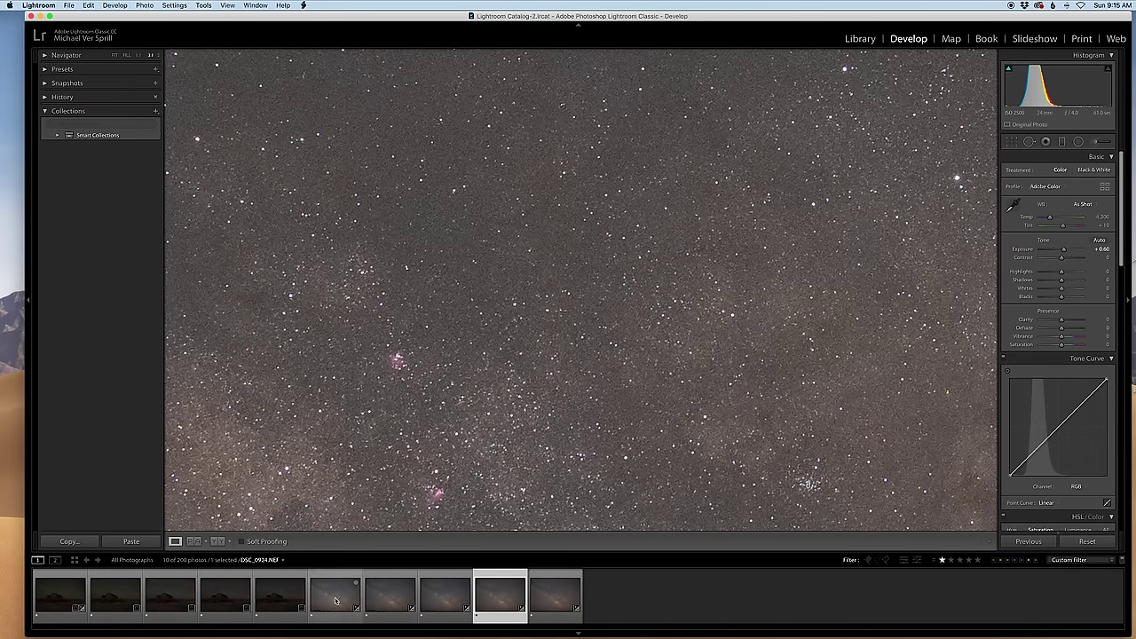
click(511, 223)
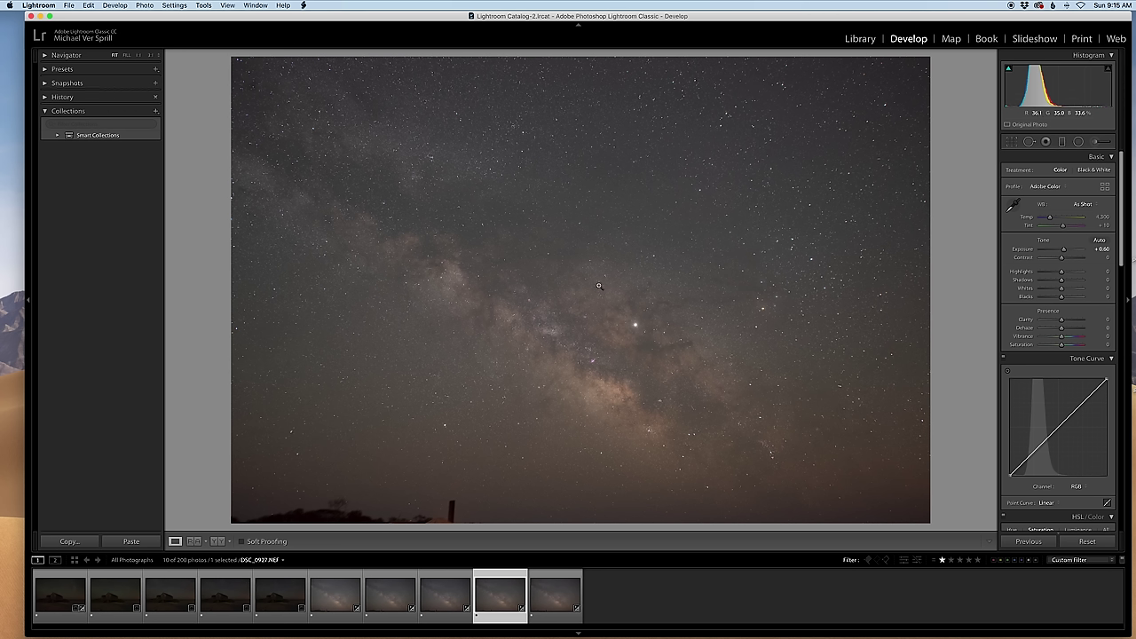
click(508, 311)
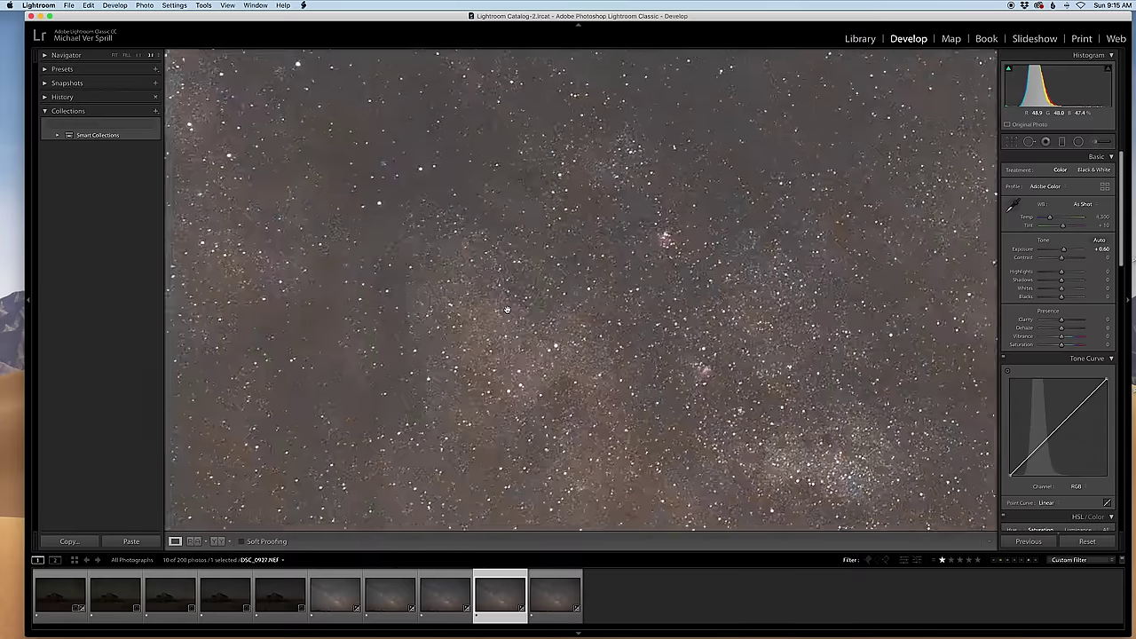
drag(364, 239, 446, 320)
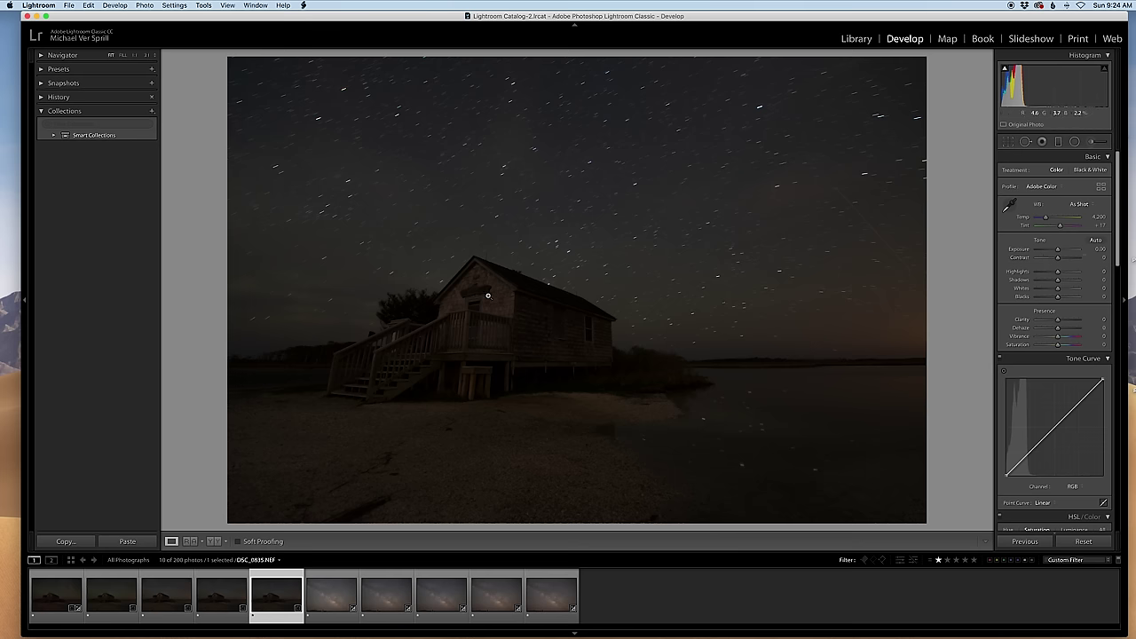
Check the house front and roof at 1:1, then view the previous frame whole
click(487, 297)
drag(363, 234, 542, 325)
click(221, 605)
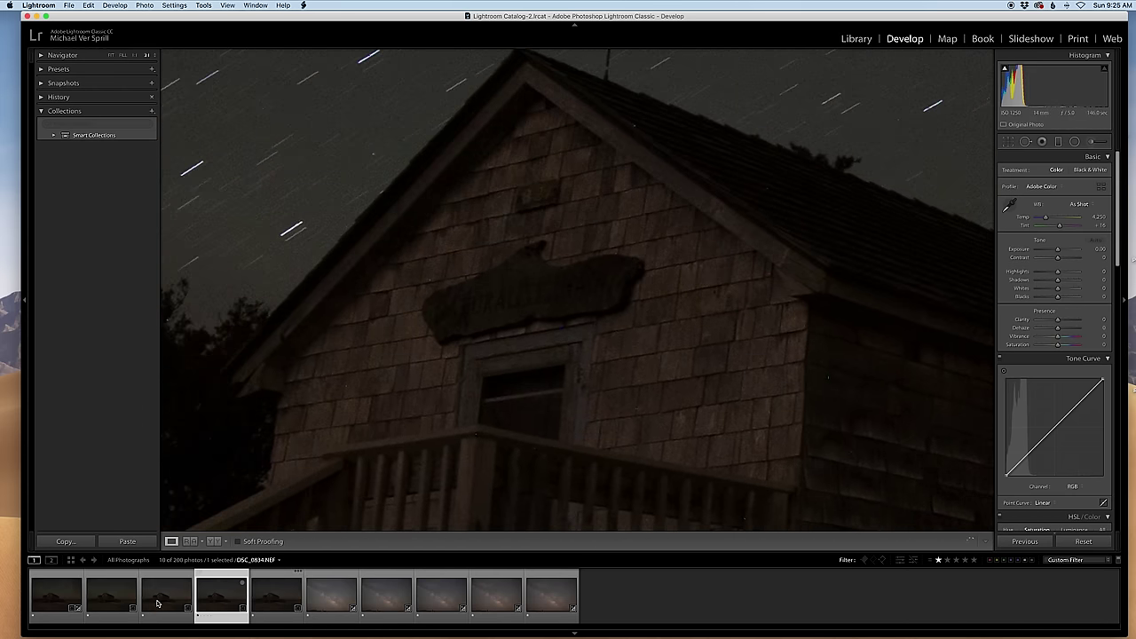
click(477, 381)
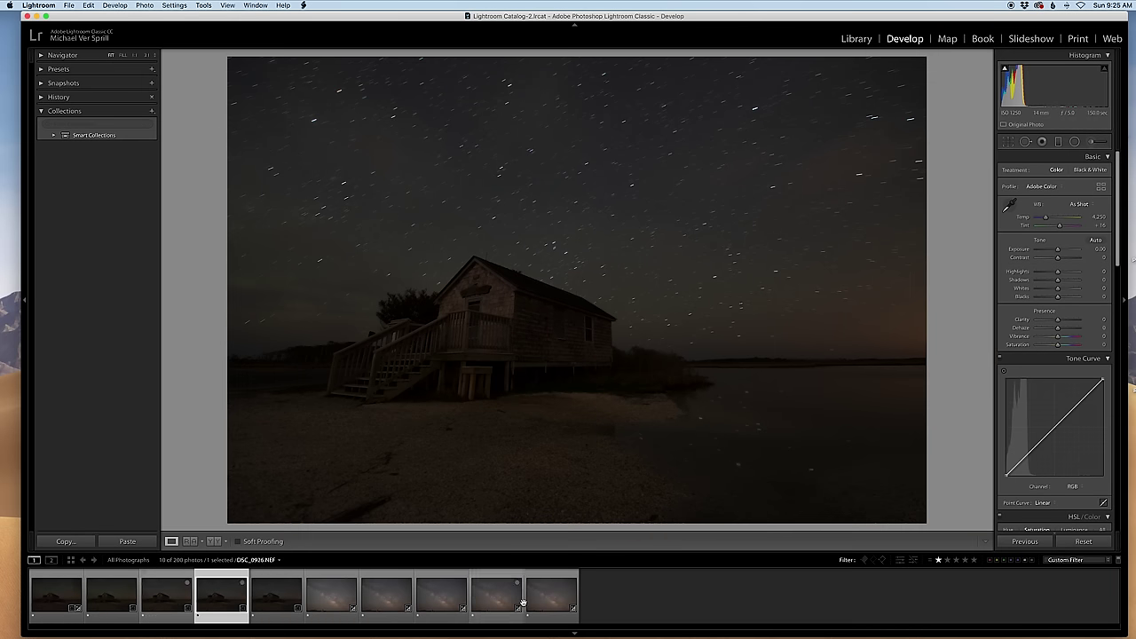
Check beach-house frame DSC_0831 at 1:1 and return to the full view
click(40, 599)
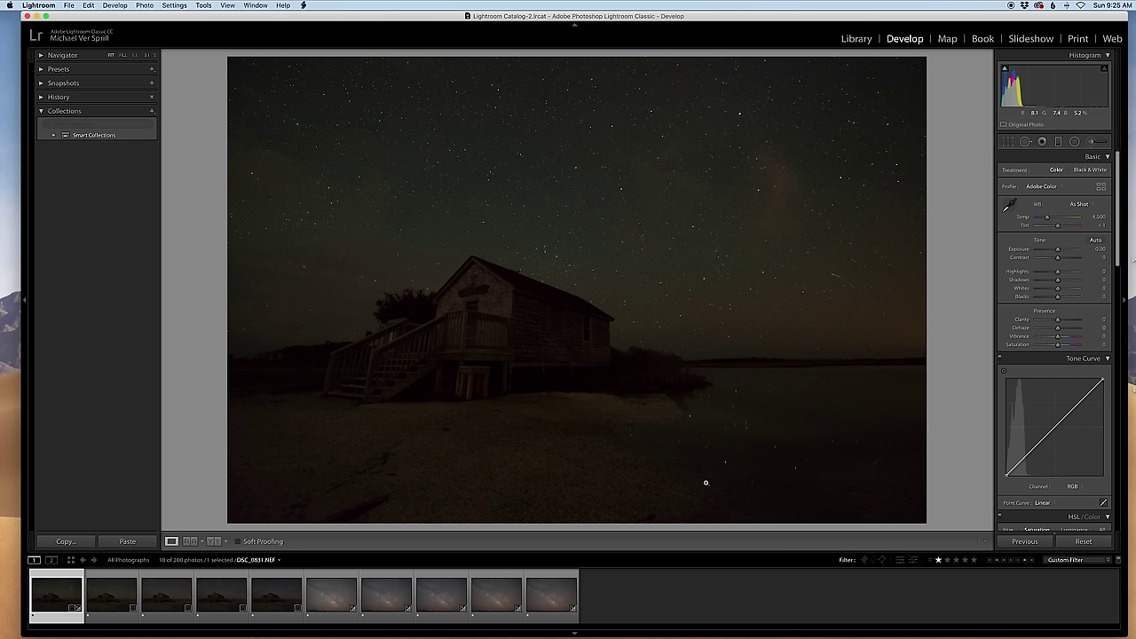
click(749, 426)
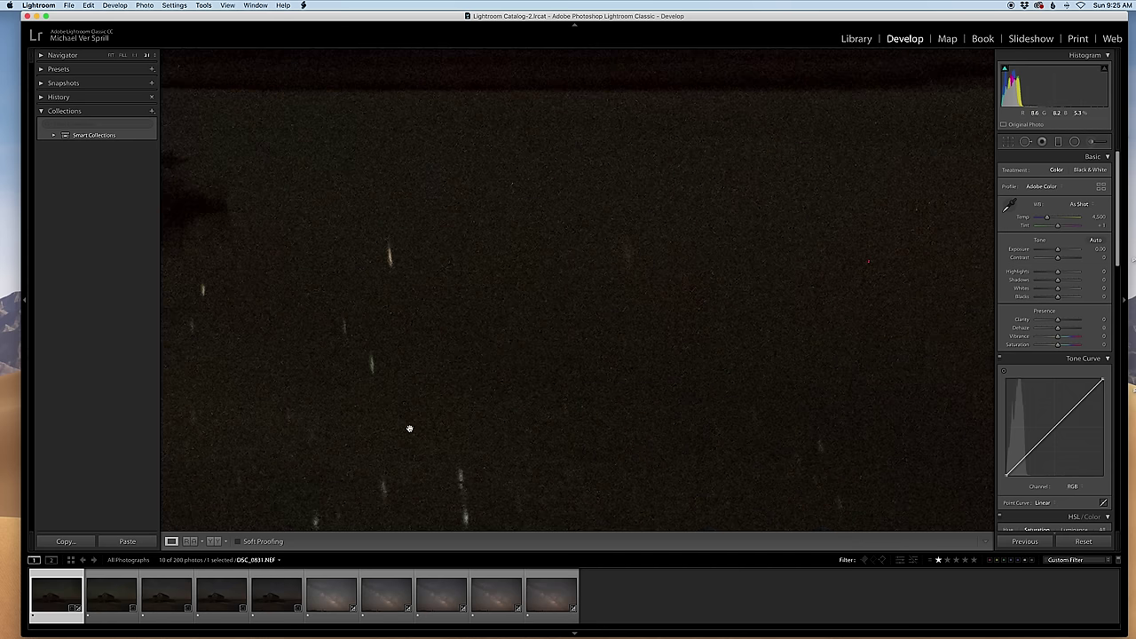
click(482, 427)
Inspect star-trail frame DSC_0833 at 1:1, ending at the full-photo view
mouse_move(100, 629)
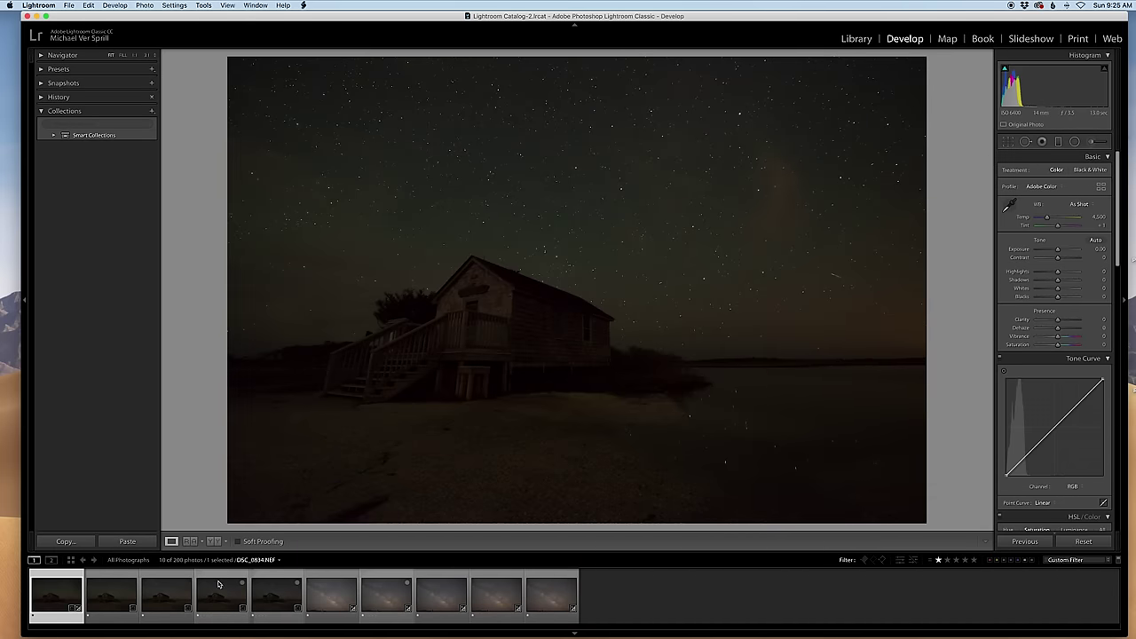
click(168, 578)
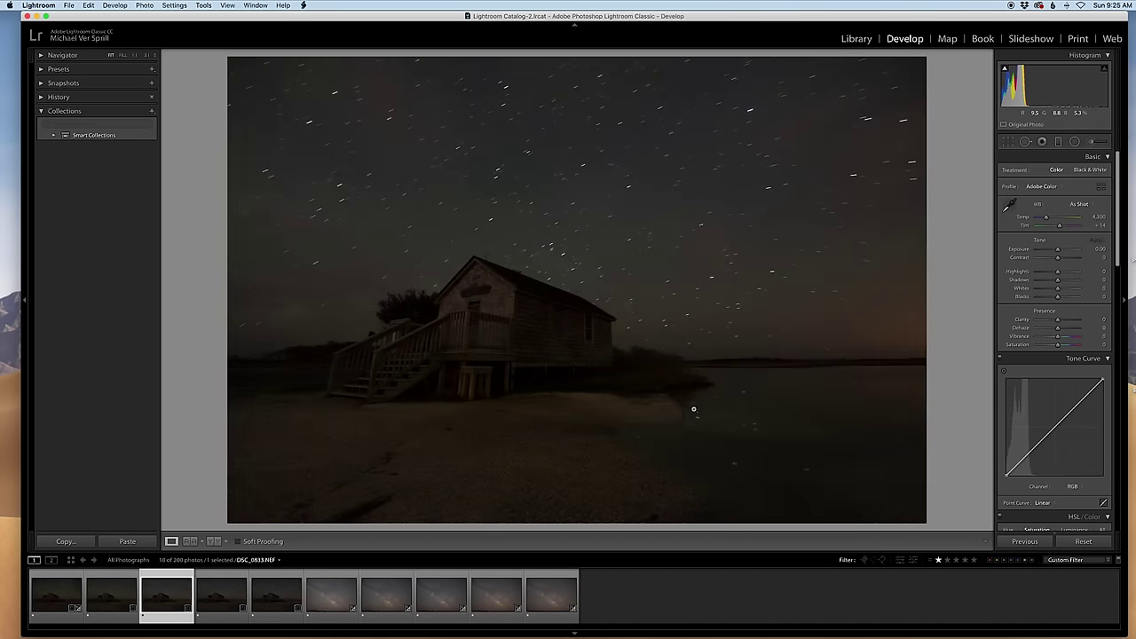
click(767, 441)
drag(685, 381, 487, 354)
click(436, 281)
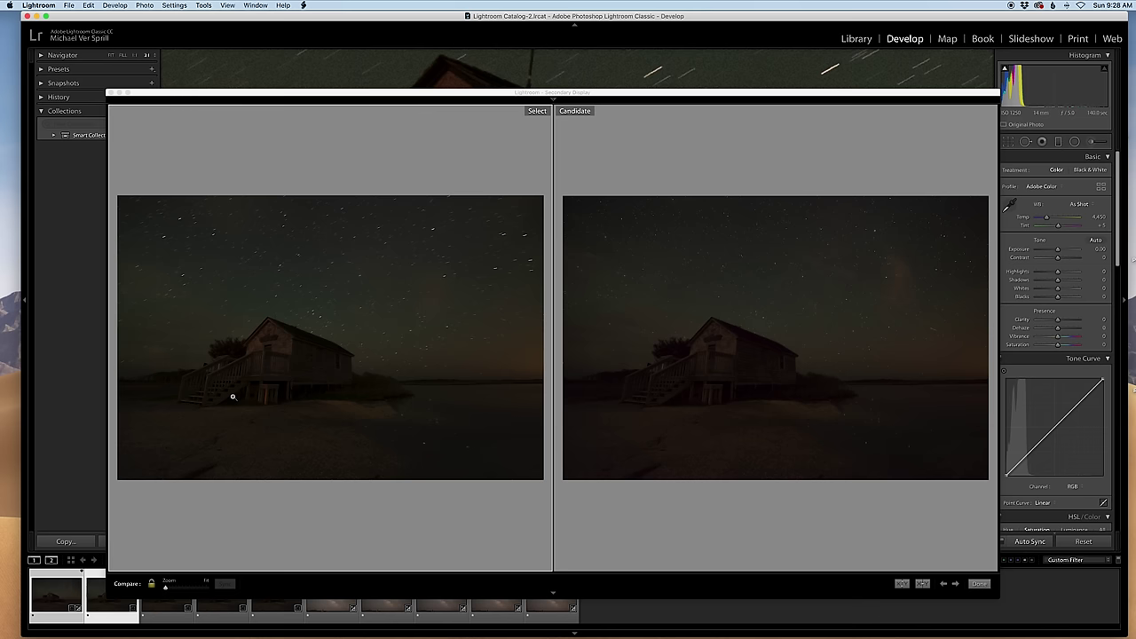
Zoom both compared photos to 1:1 and pan across the house's left side
click(274, 338)
drag(197, 592, 198, 592)
drag(257, 358, 402, 377)
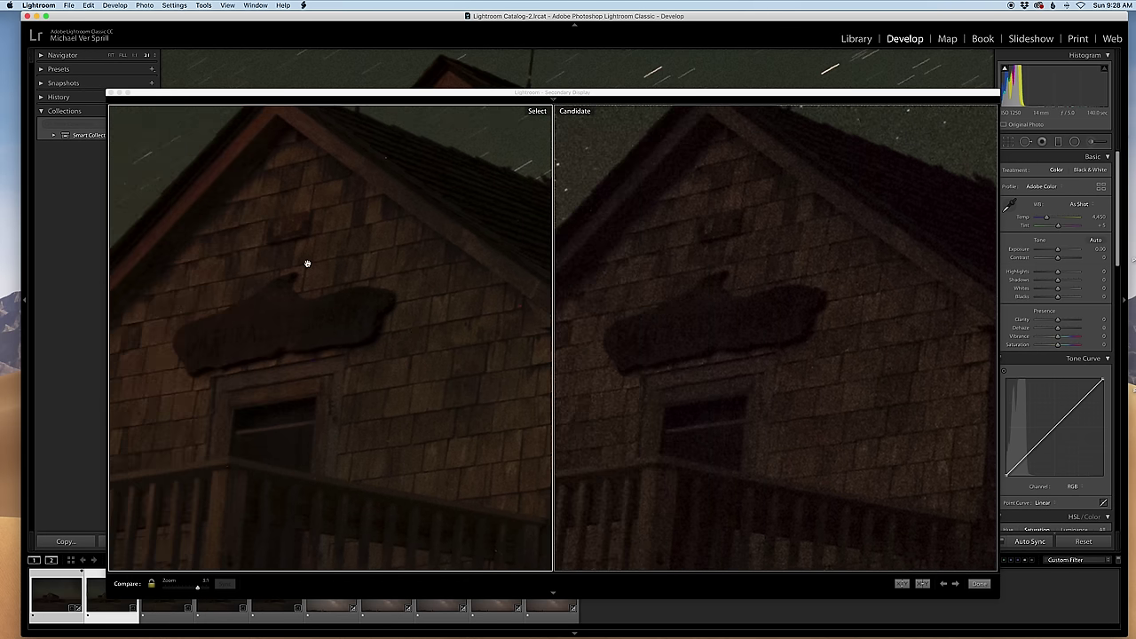
drag(264, 243, 439, 257)
scroll(439, 257, down, 10)
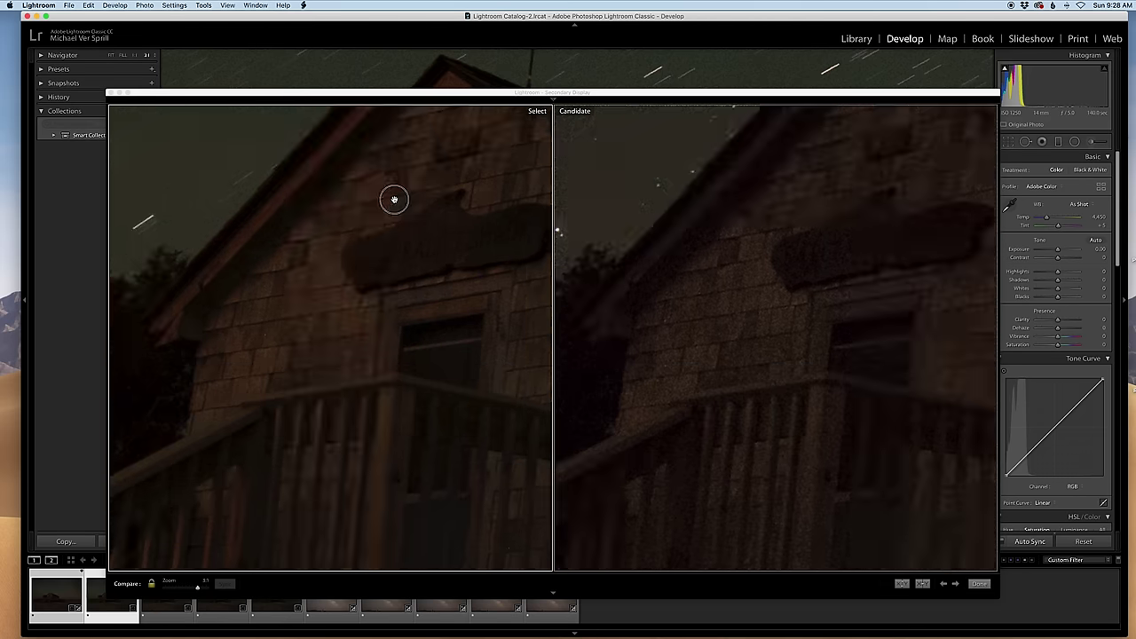
scroll(315, 242, down, 5)
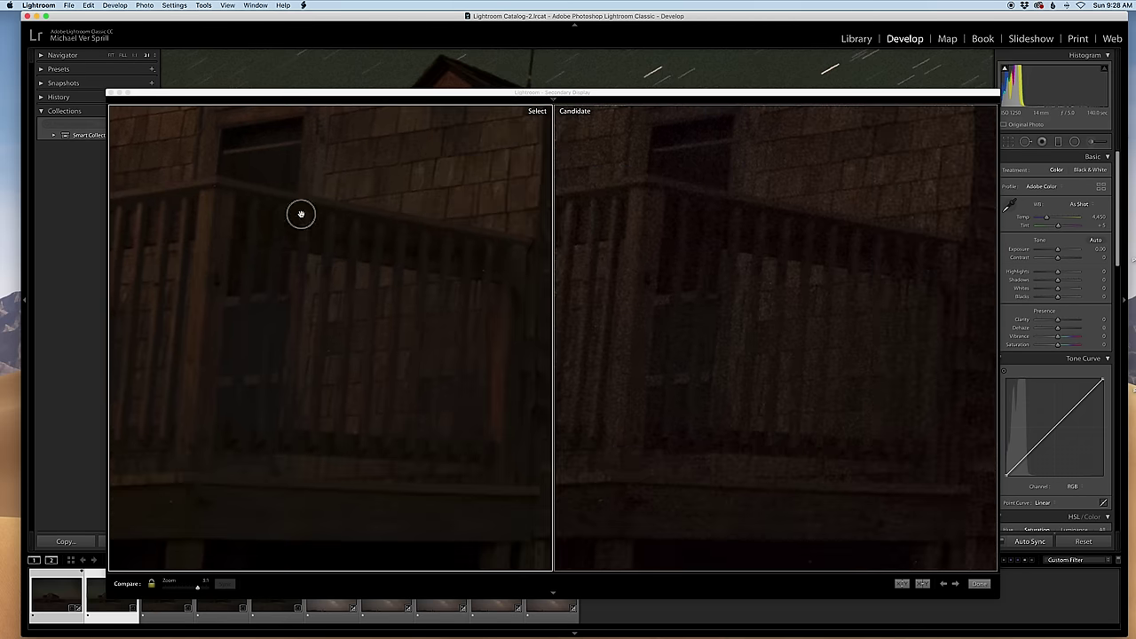
scroll(297, 204, down, 5)
drag(294, 181, 262, 422)
scroll(269, 387, up, 3)
scroll(185, 479, up, 6)
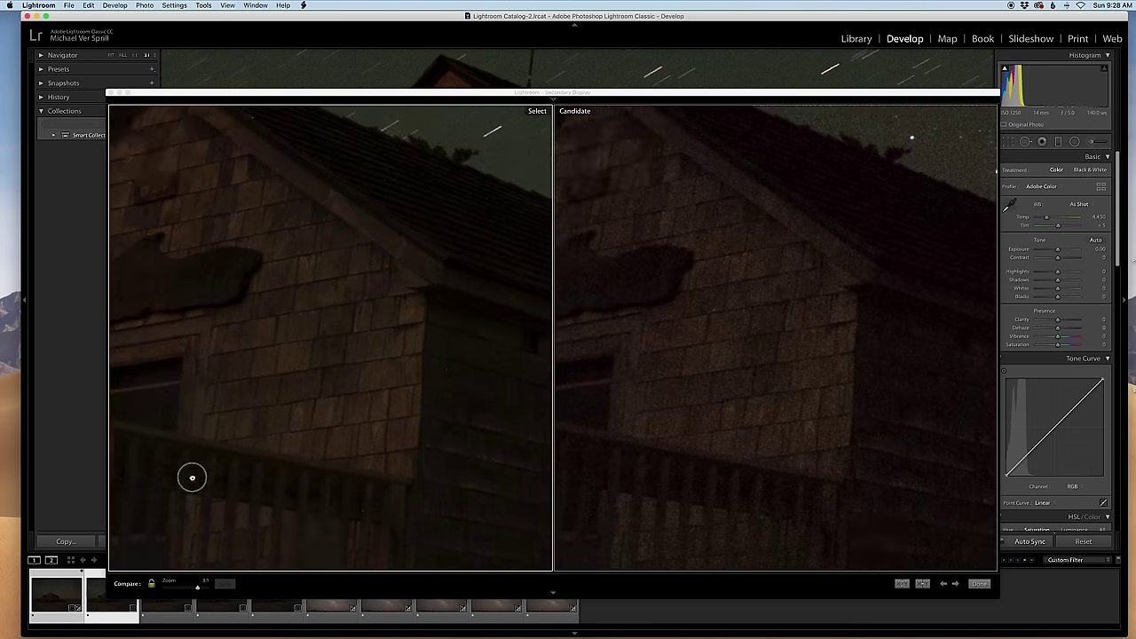
scroll(167, 284, down, 3)
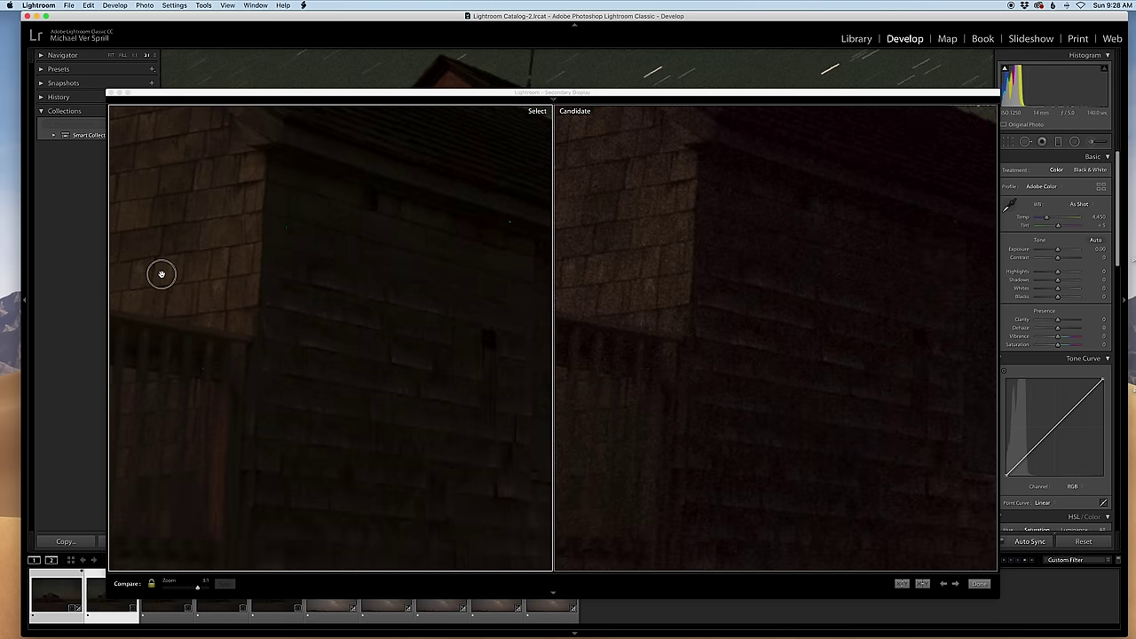
Pan both views over the gable, trees and railing, then fit them and finish comparing
click(162, 273)
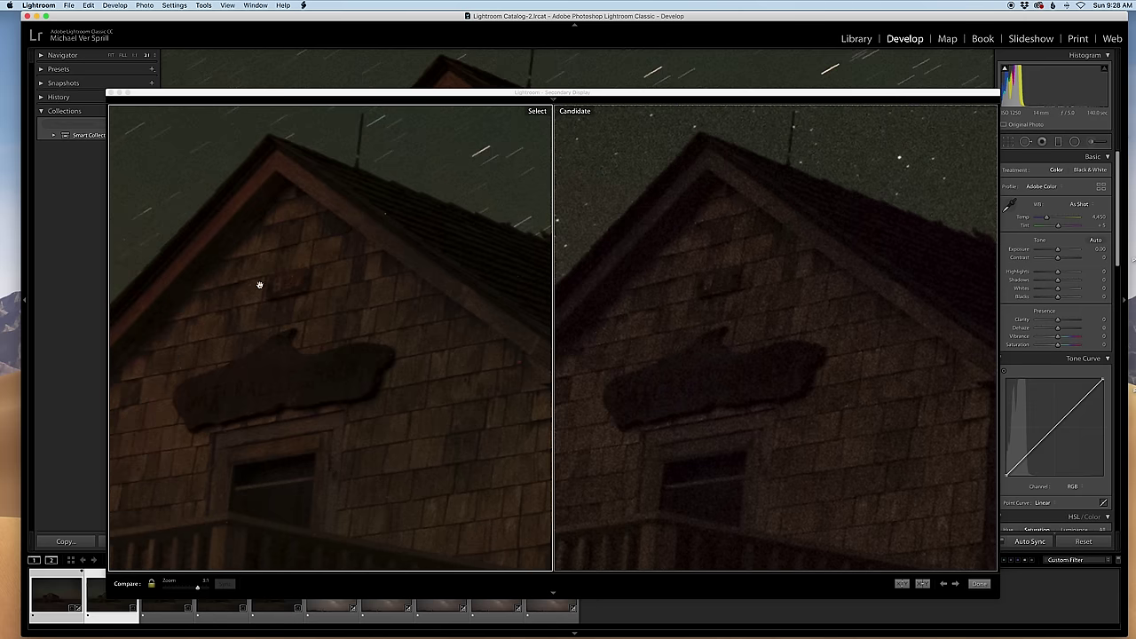
drag(257, 404, 468, 353)
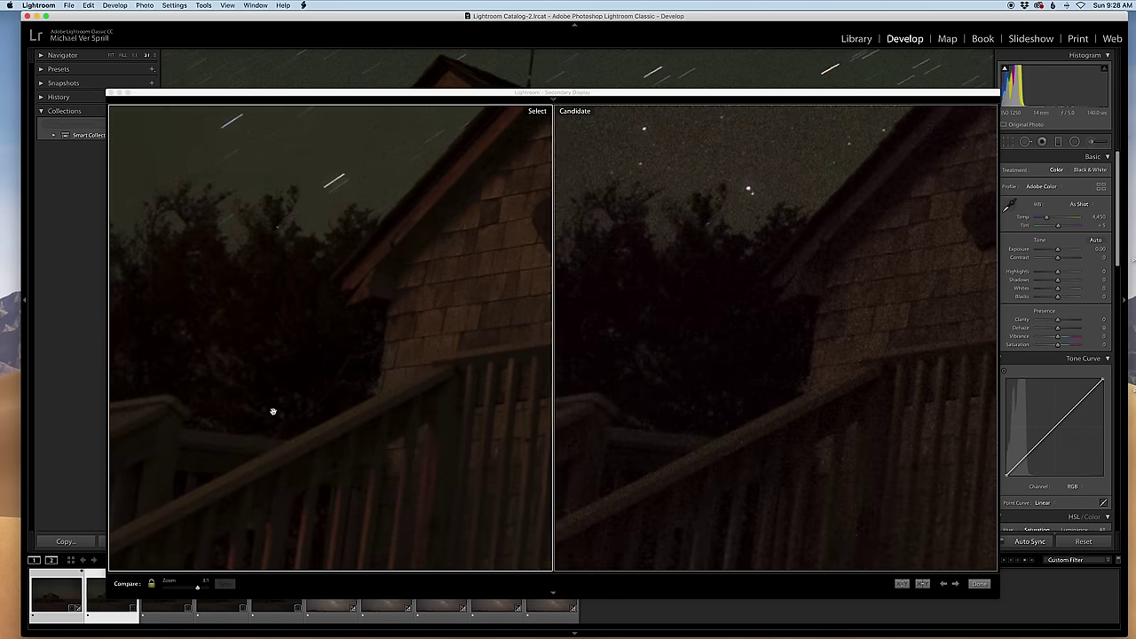
drag(272, 411, 355, 434)
drag(292, 485, 429, 351)
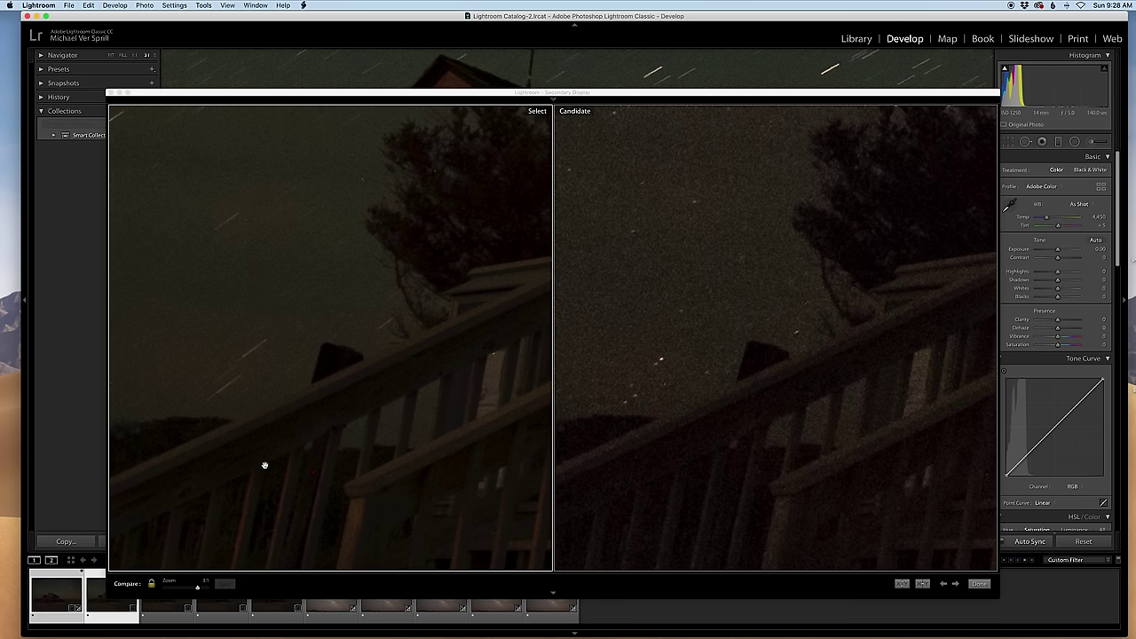
drag(381, 401, 218, 515)
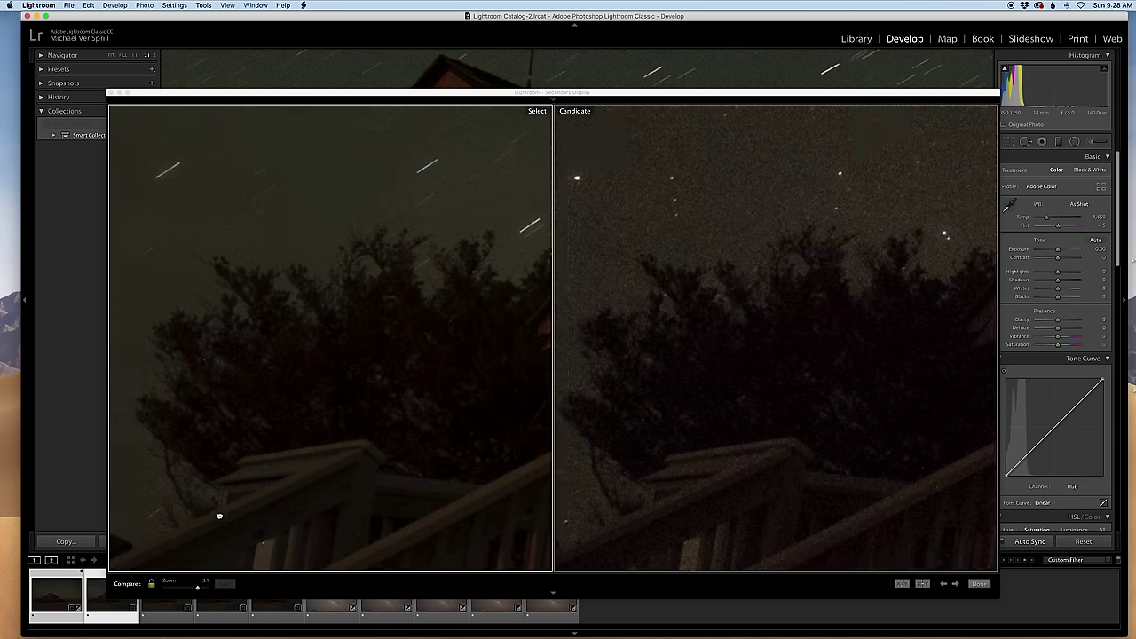
click(368, 426)
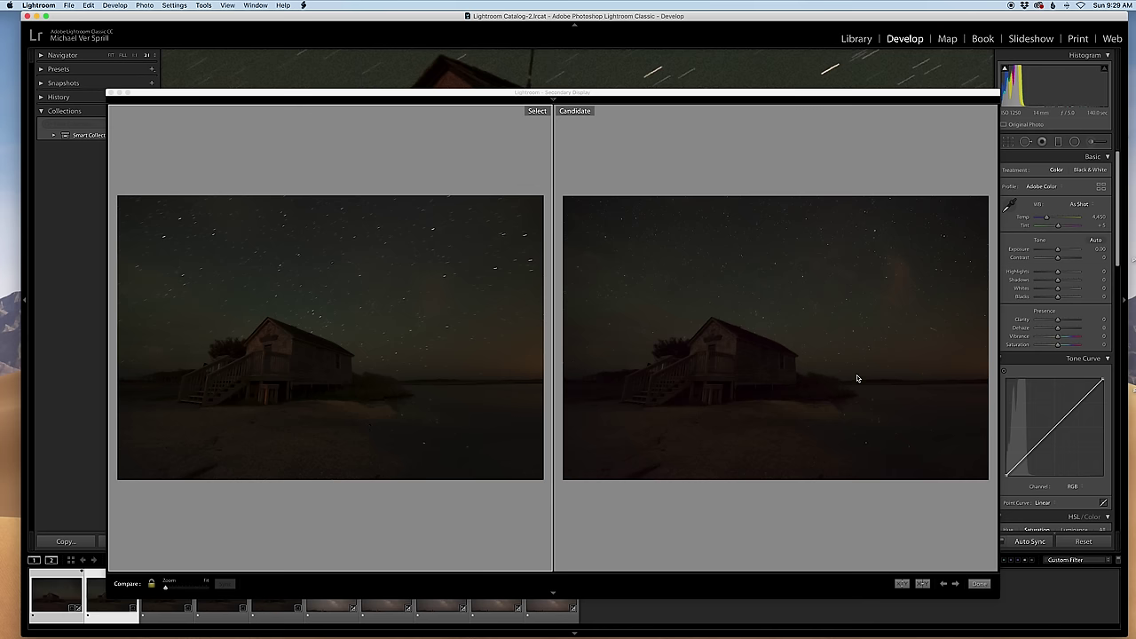
click(980, 585)
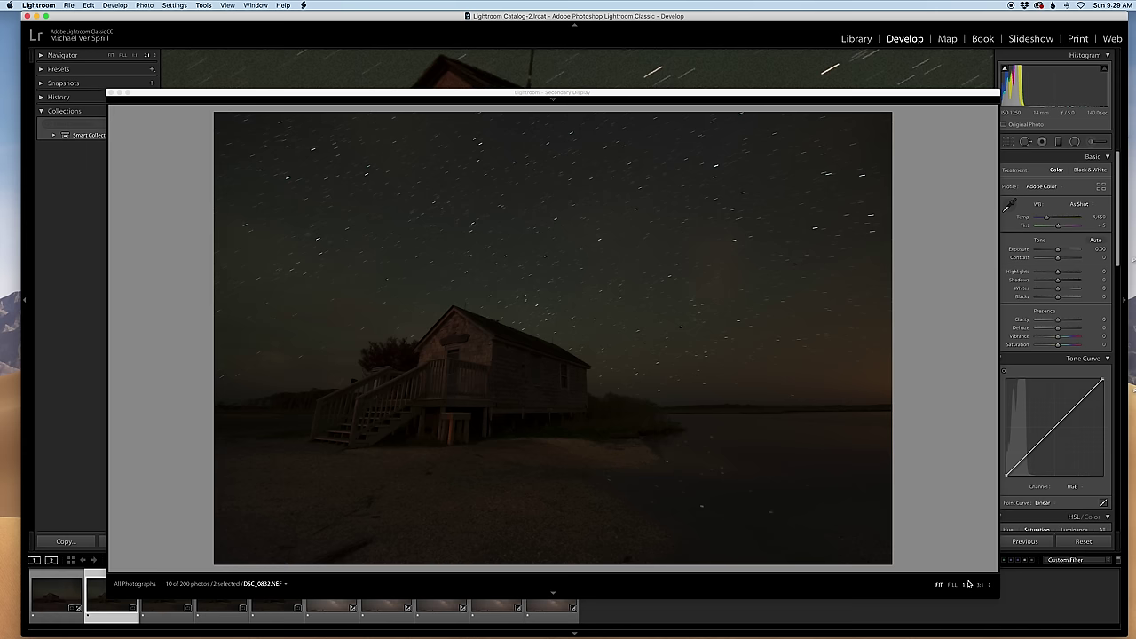
Close the Compare window and lower the contrast on beach-house frame DSC_0831
click(110, 93)
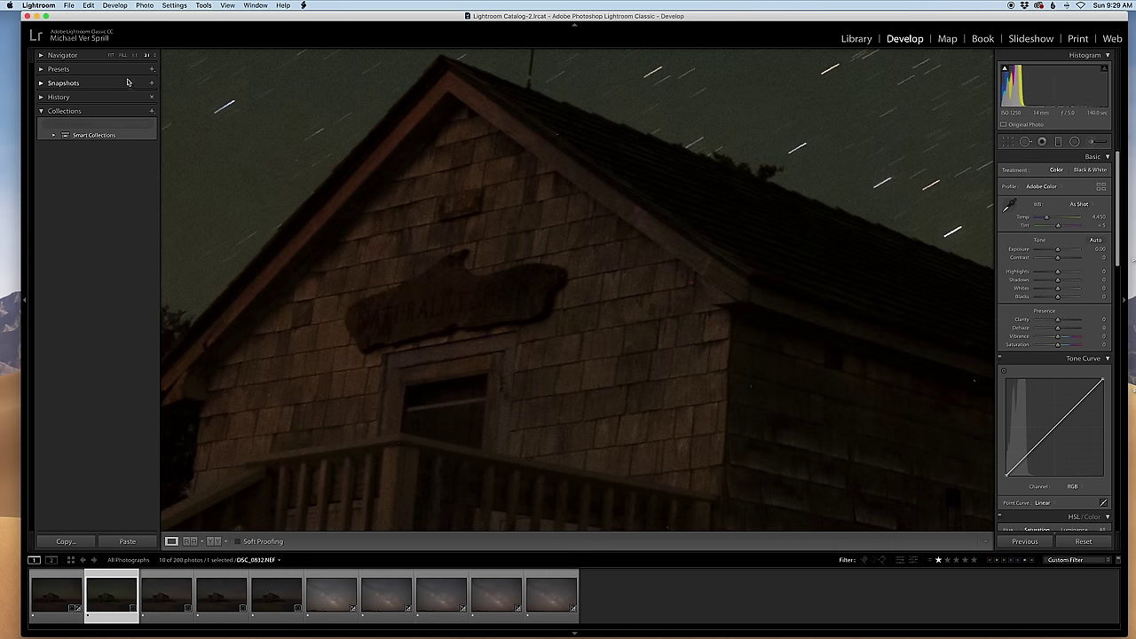
click(58, 599)
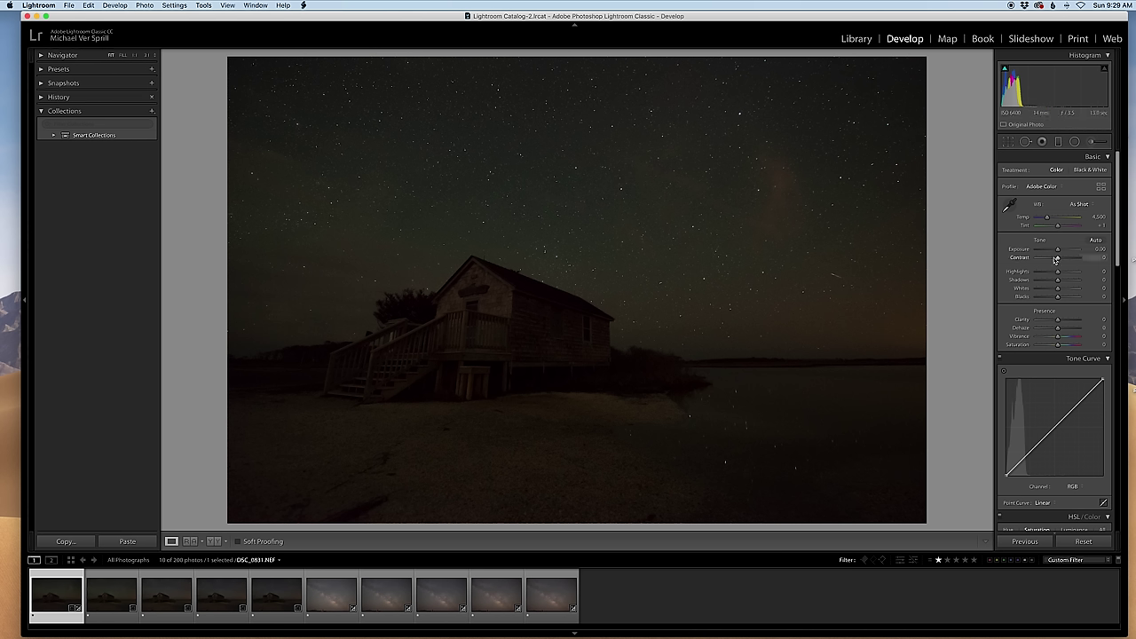
drag(1055, 258, 1051, 259)
Set Luminance noise reduction to 40 and check the sky noise at 1:1
click(752, 448)
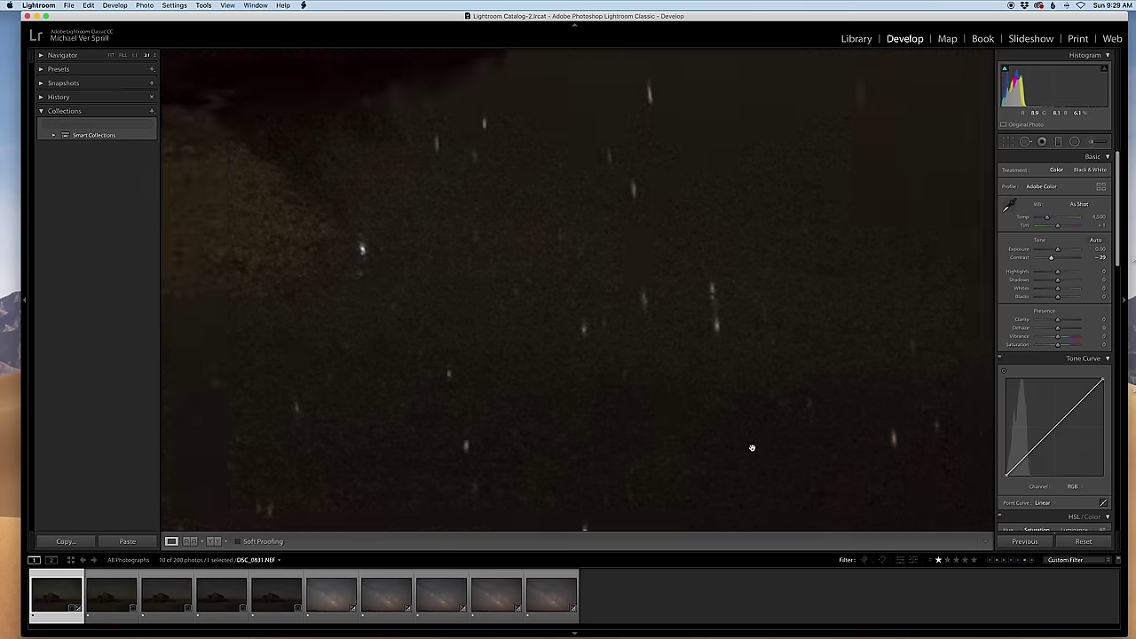
scroll(1074, 323, down, 10)
scroll(1074, 323, down, 5)
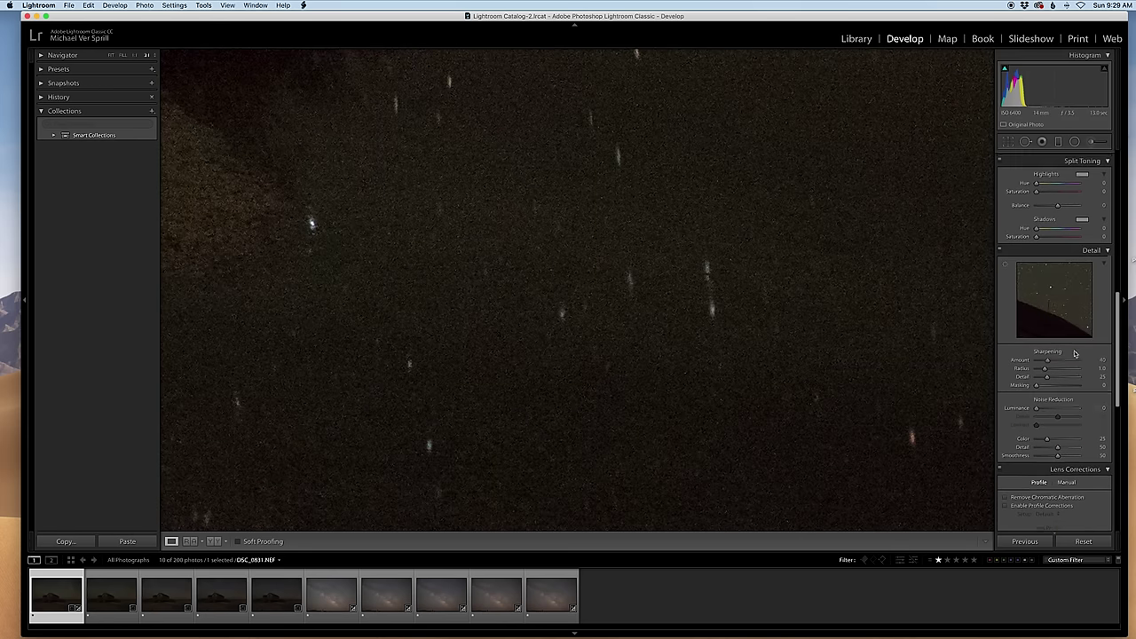
click(1051, 408)
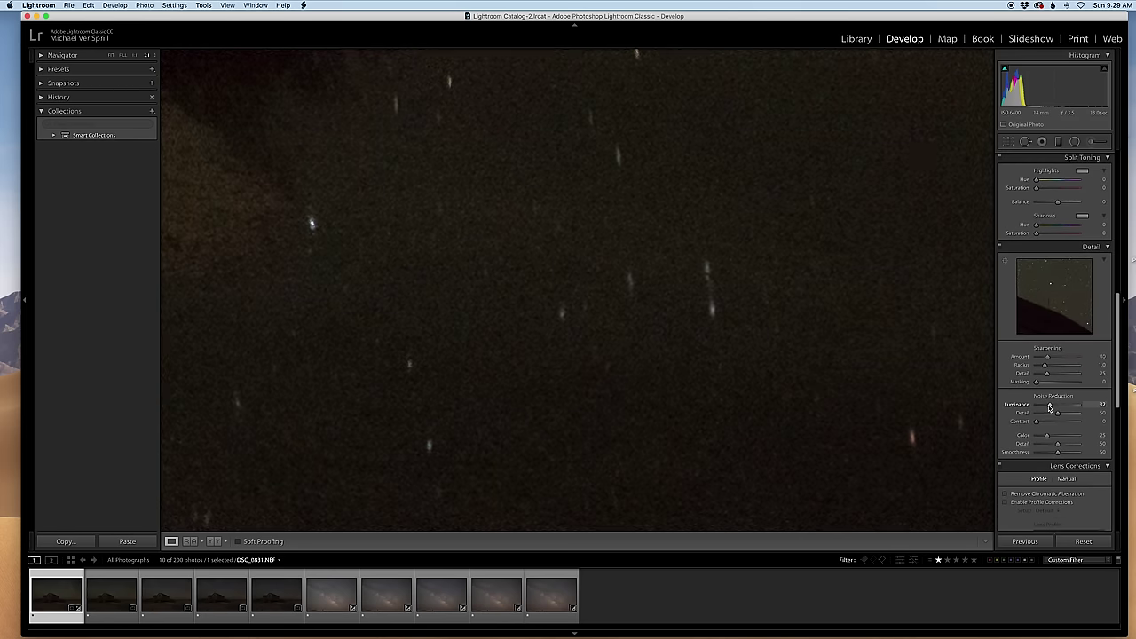
drag(1051, 407, 1053, 407)
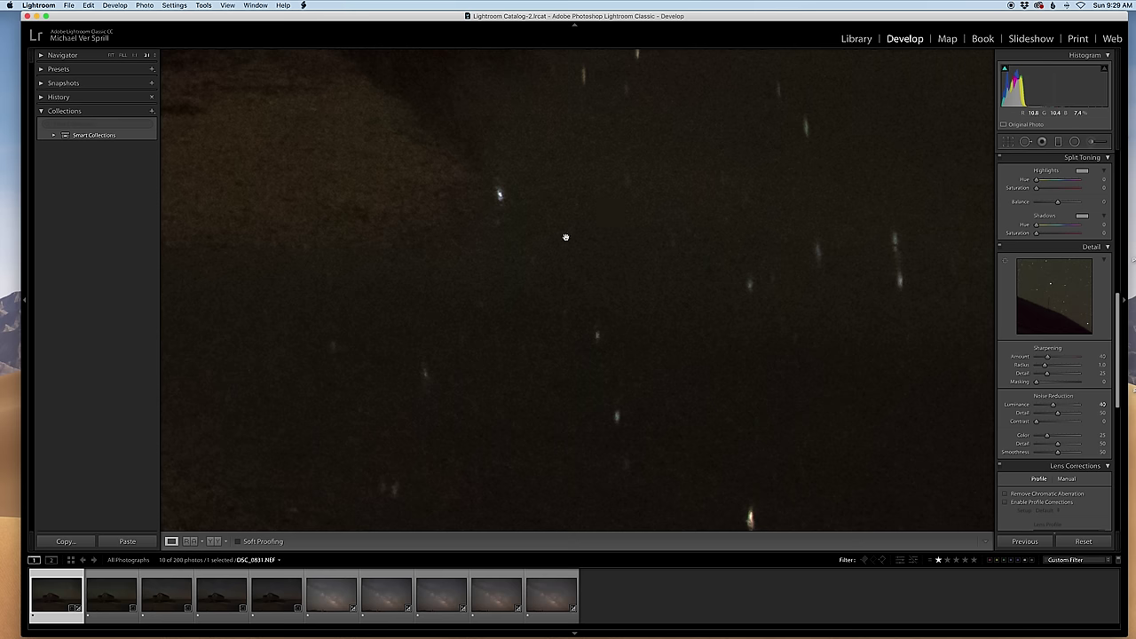
drag(534, 317, 401, 503)
drag(462, 393, 746, 148)
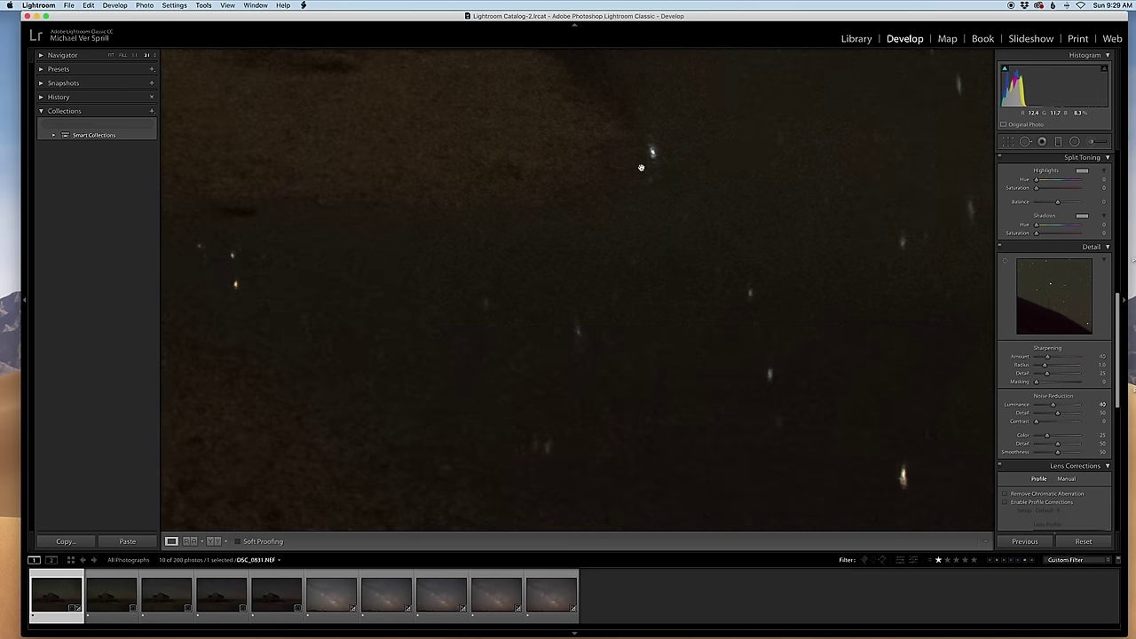
drag(591, 302, 370, 144)
drag(581, 381, 484, 442)
click(535, 398)
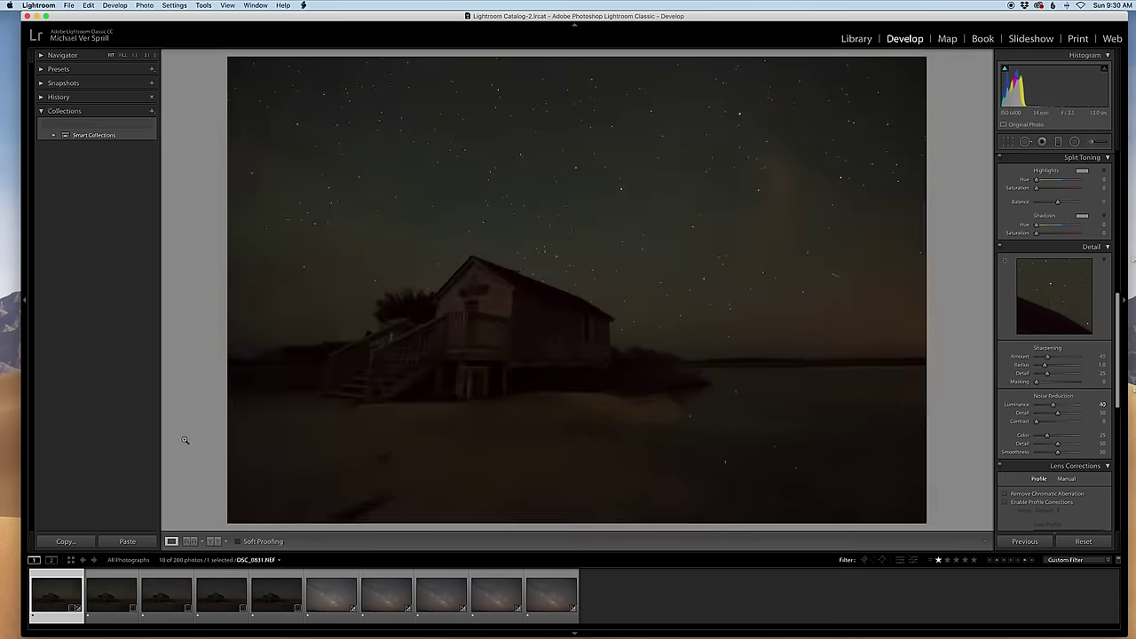
Set Contrast to -20 on star-trail frames 2–5 and check the porch at 1:1
click(105, 606)
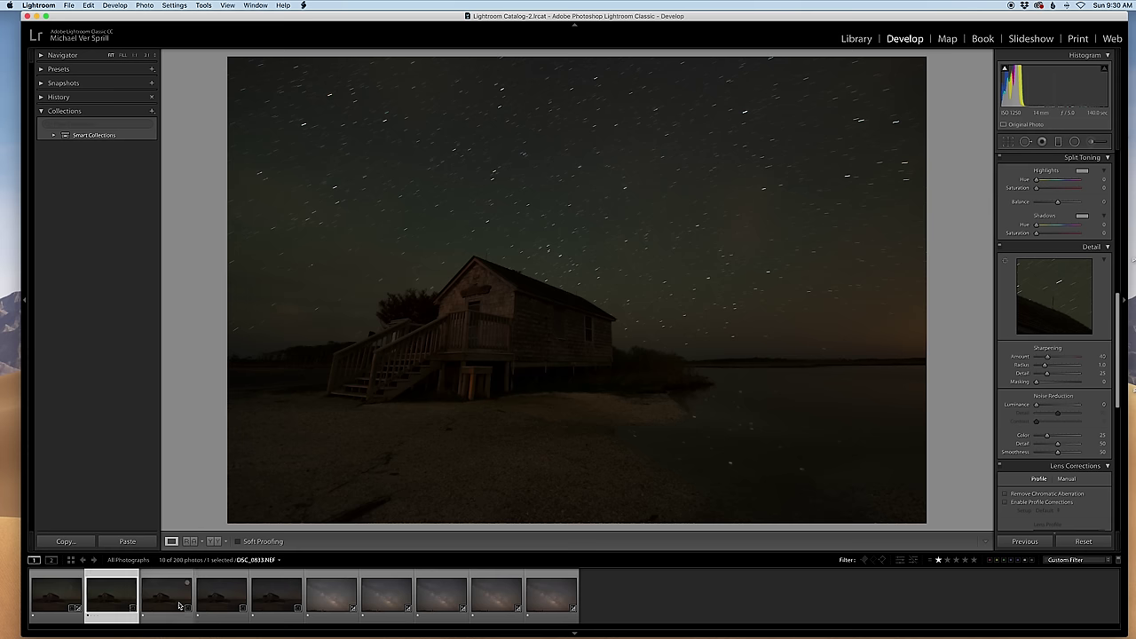
shift+click(278, 599)
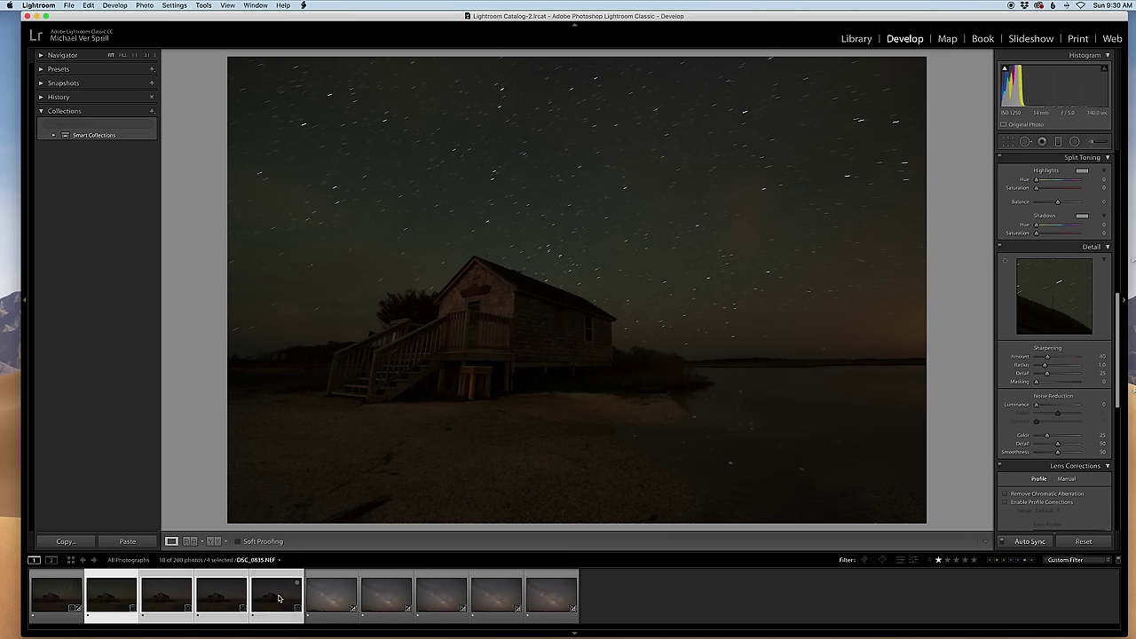
scroll(1043, 293, up, 8)
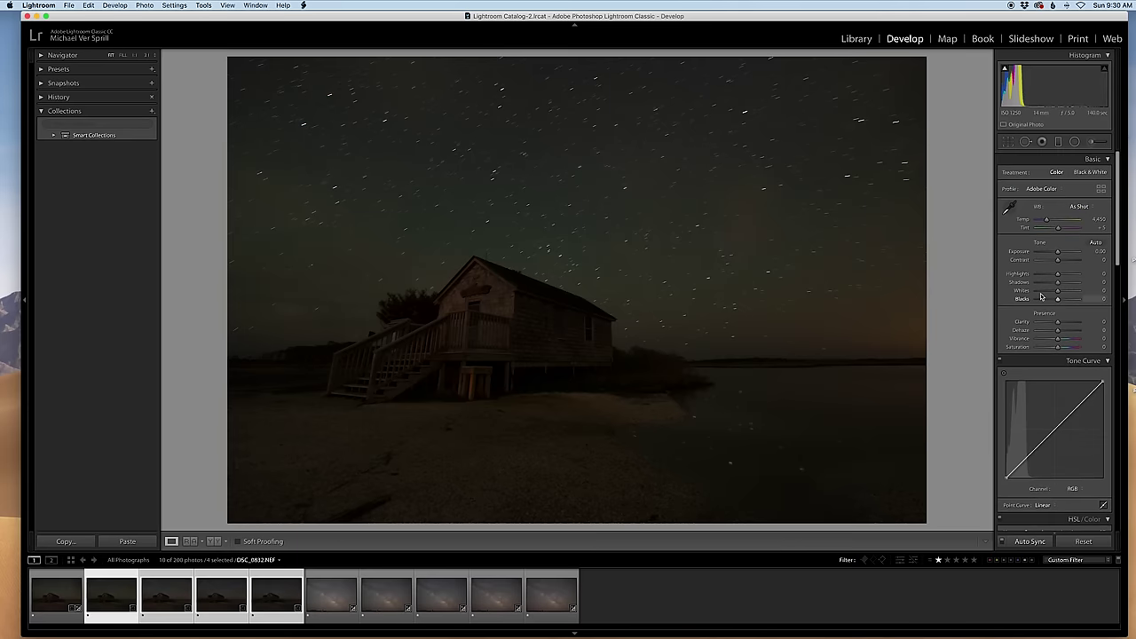
drag(1058, 258, 1053, 258)
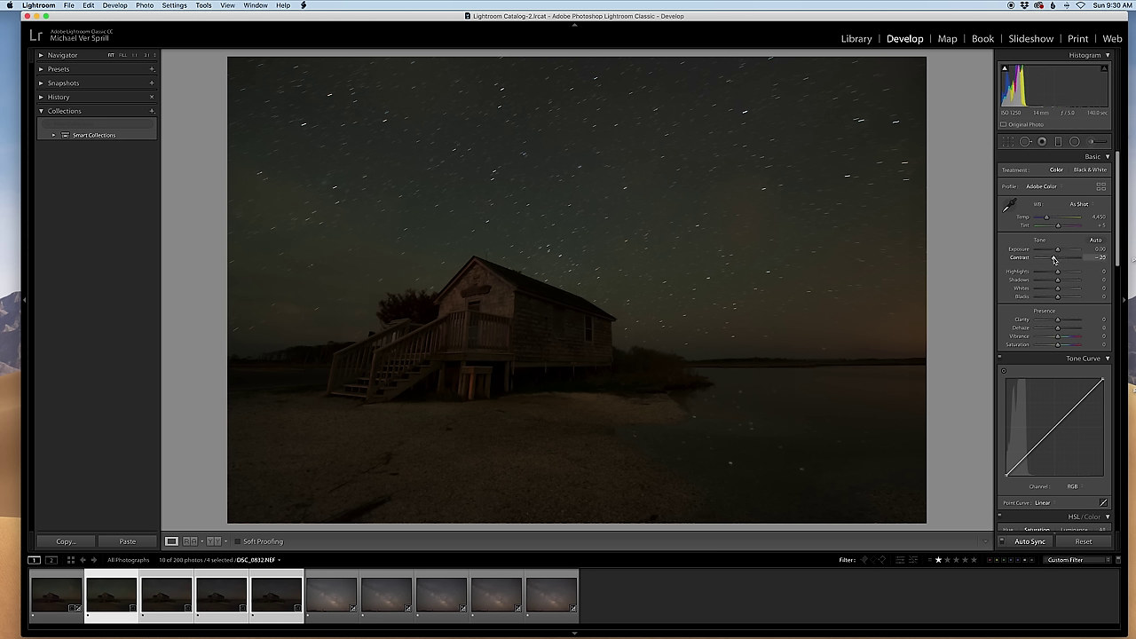
click(627, 408)
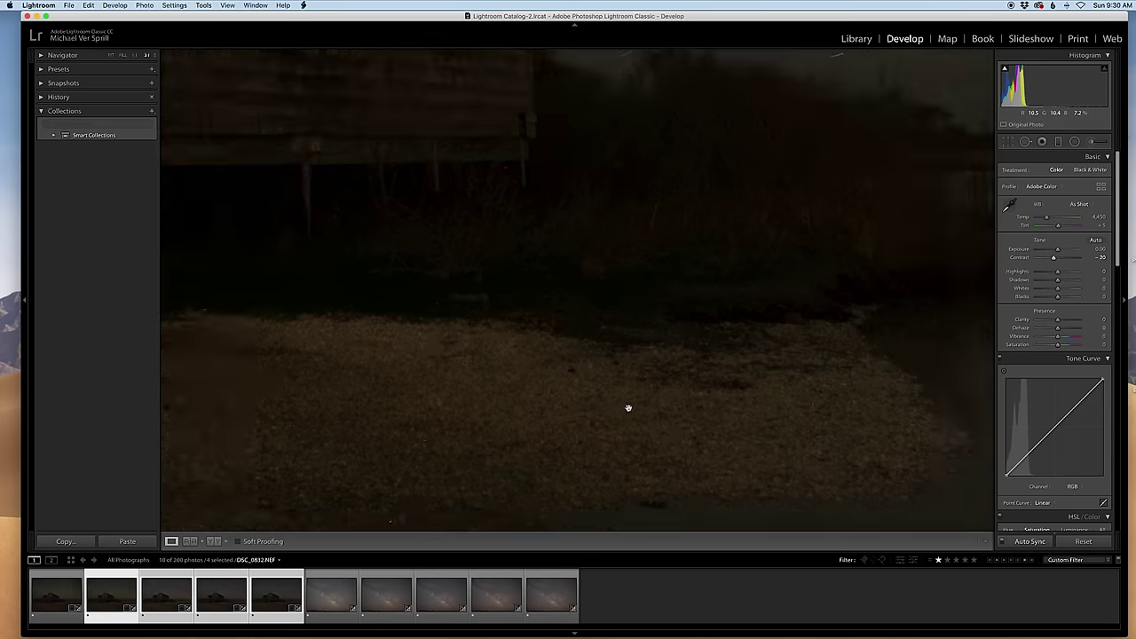
drag(362, 282, 598, 406)
click(598, 406)
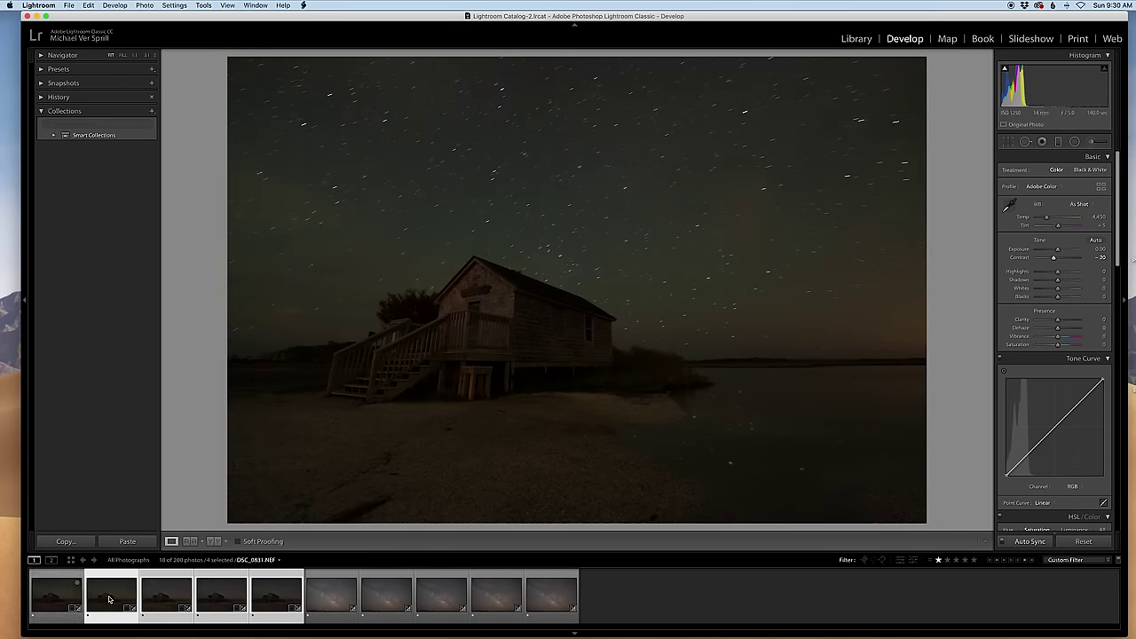
Select the five Milky Way frames in the Filmstrip
click(280, 620)
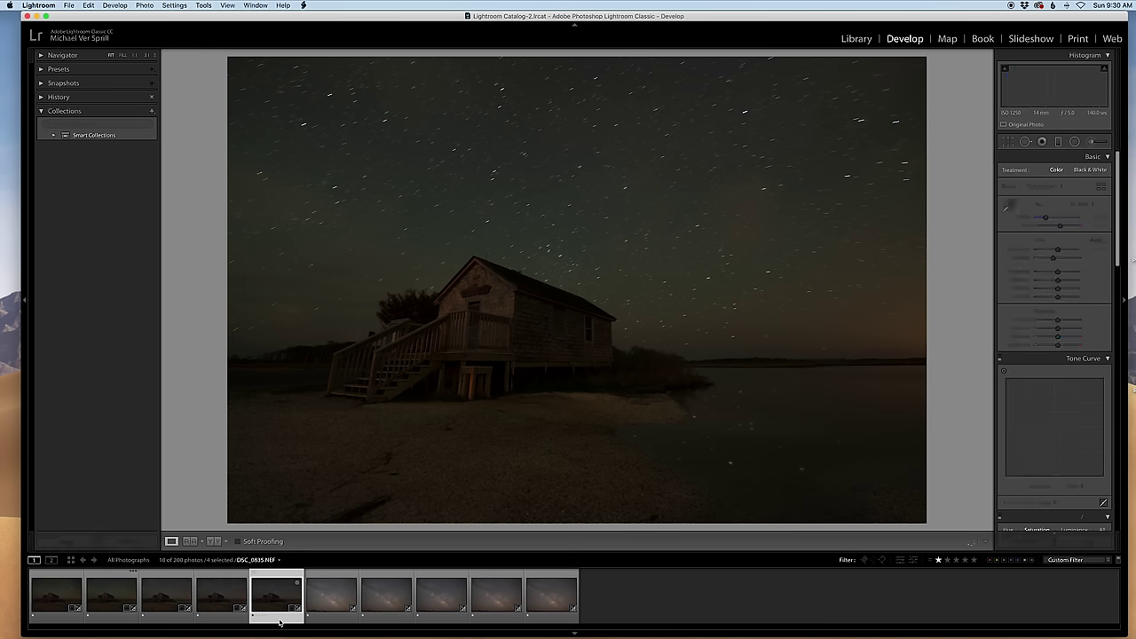
click(52, 608)
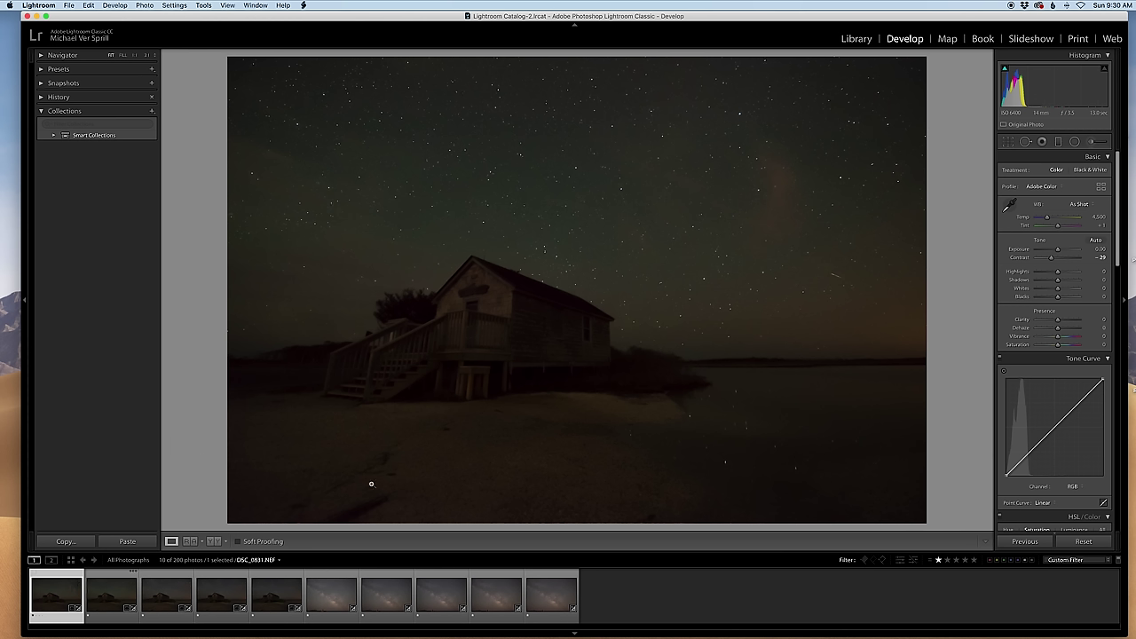
click(347, 591)
shift+click(551, 595)
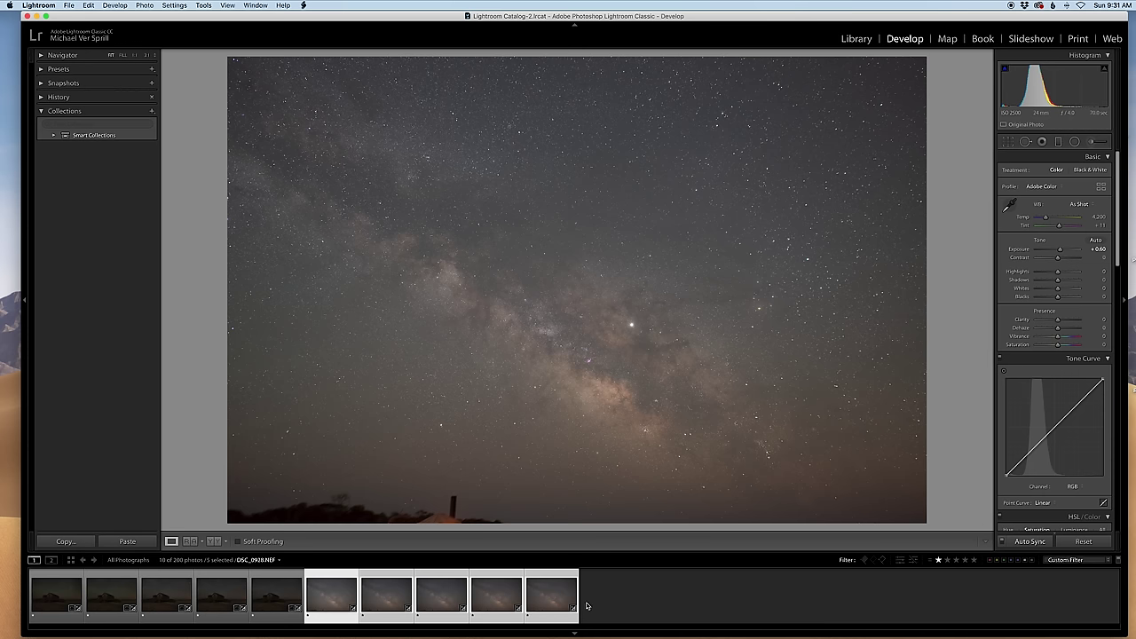
Bring up Export settings for the Milky Way frames: 16-bit TIFF named MWTrackedStack
click(68, 5)
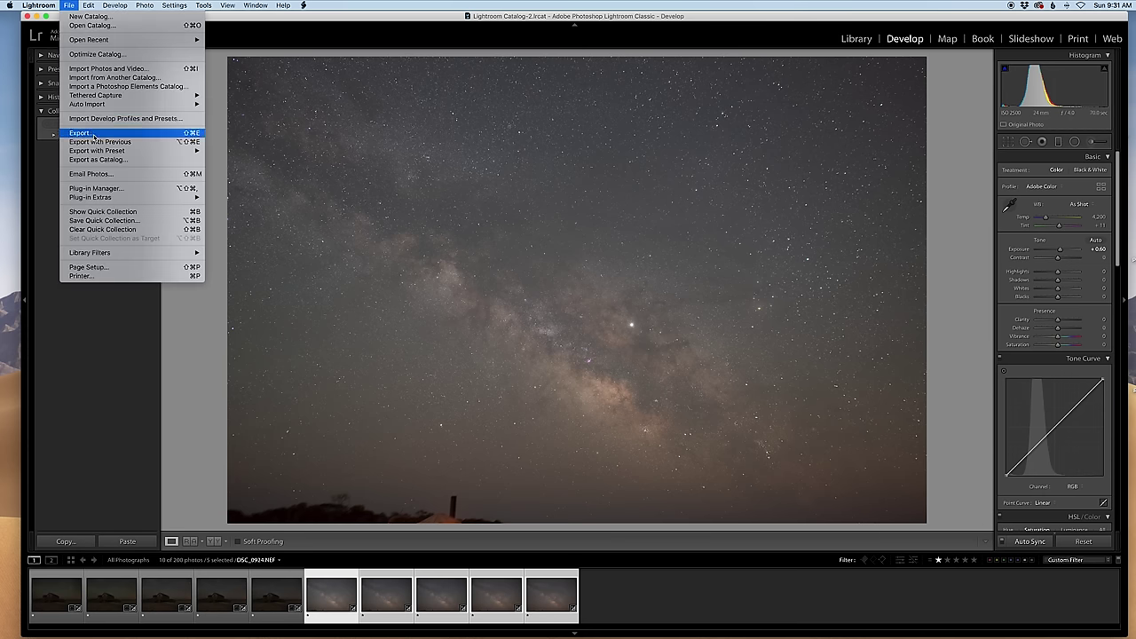
click(93, 133)
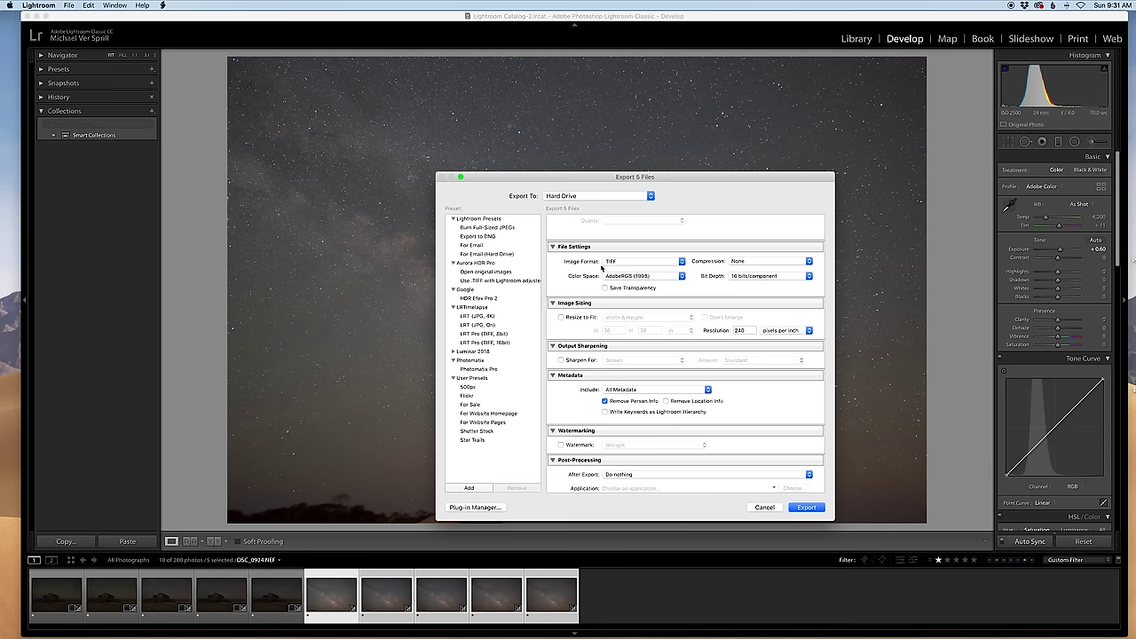
scroll(636, 361, up, 5)
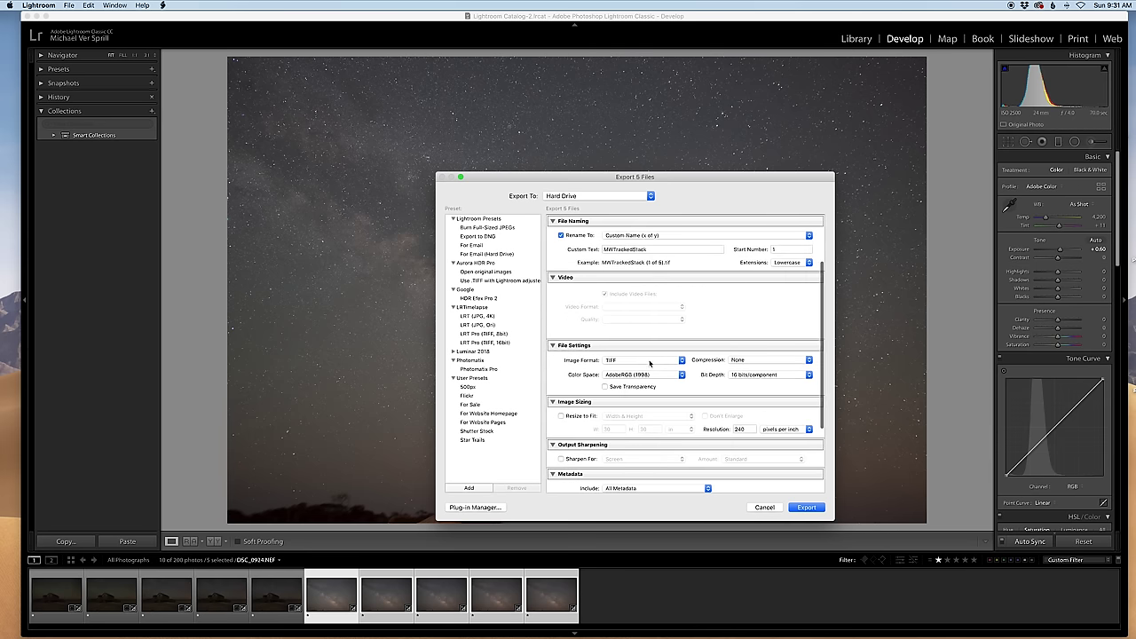
scroll(655, 358, down, 1)
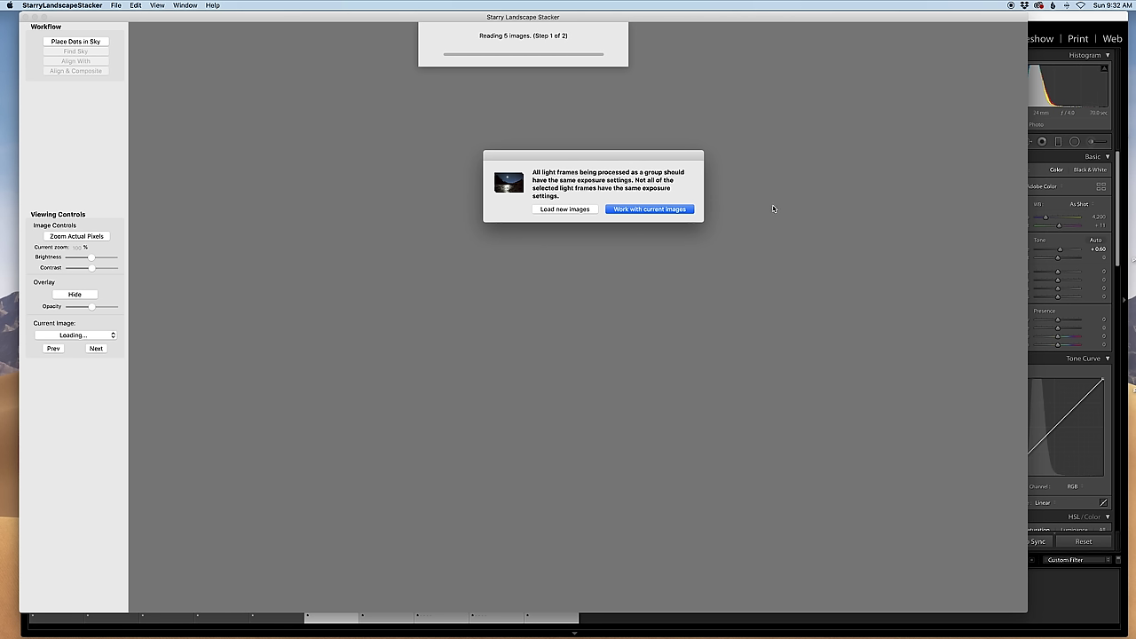
Accept the current images despite differing exposures and run Find Sky
click(644, 210)
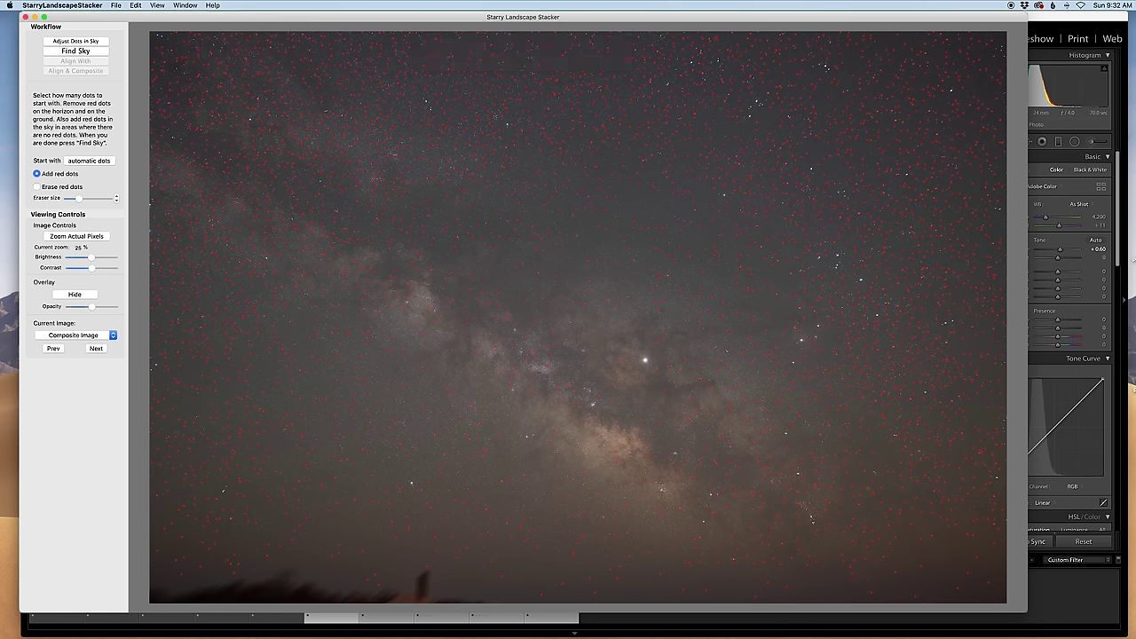
click(74, 55)
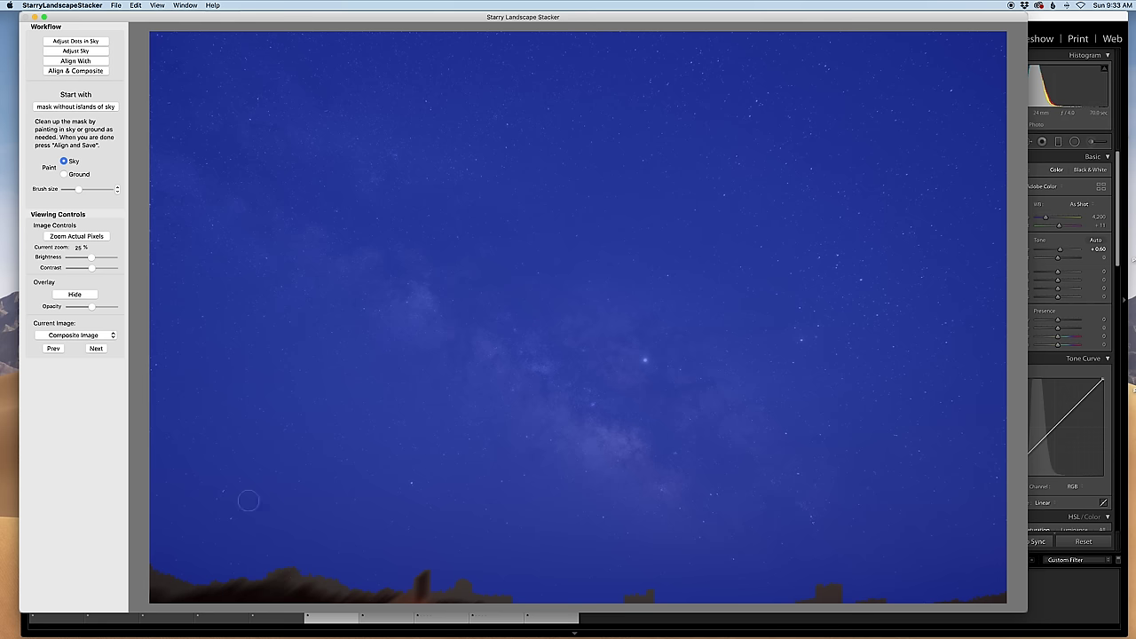
Paint Sky over the ground patches near the horizon, then run Align & Composite
click(280, 526)
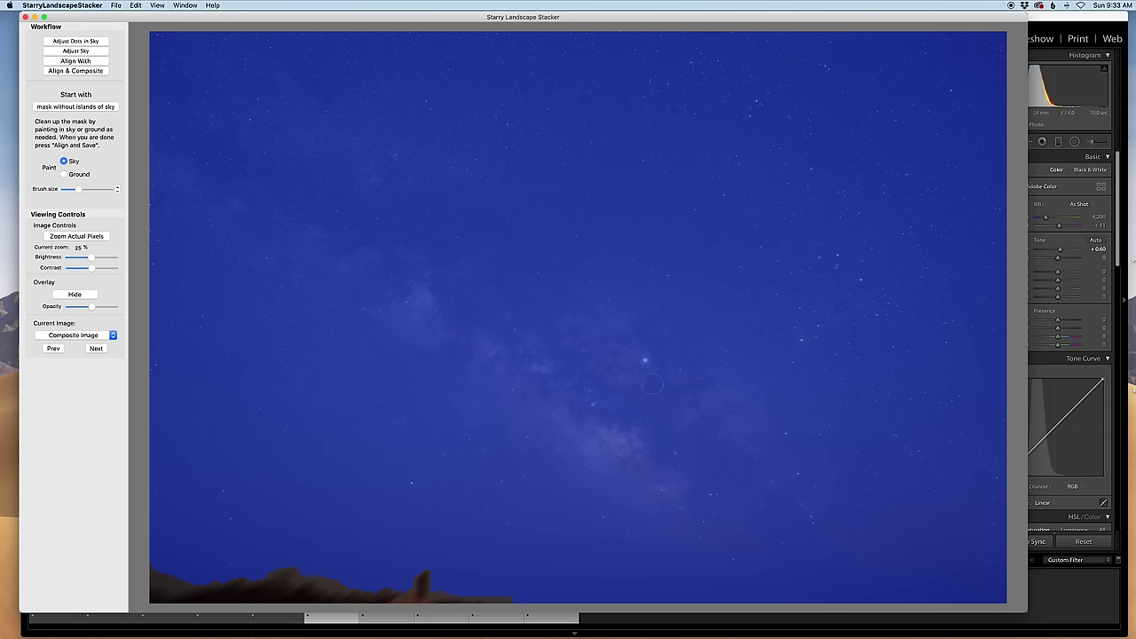
click(82, 71)
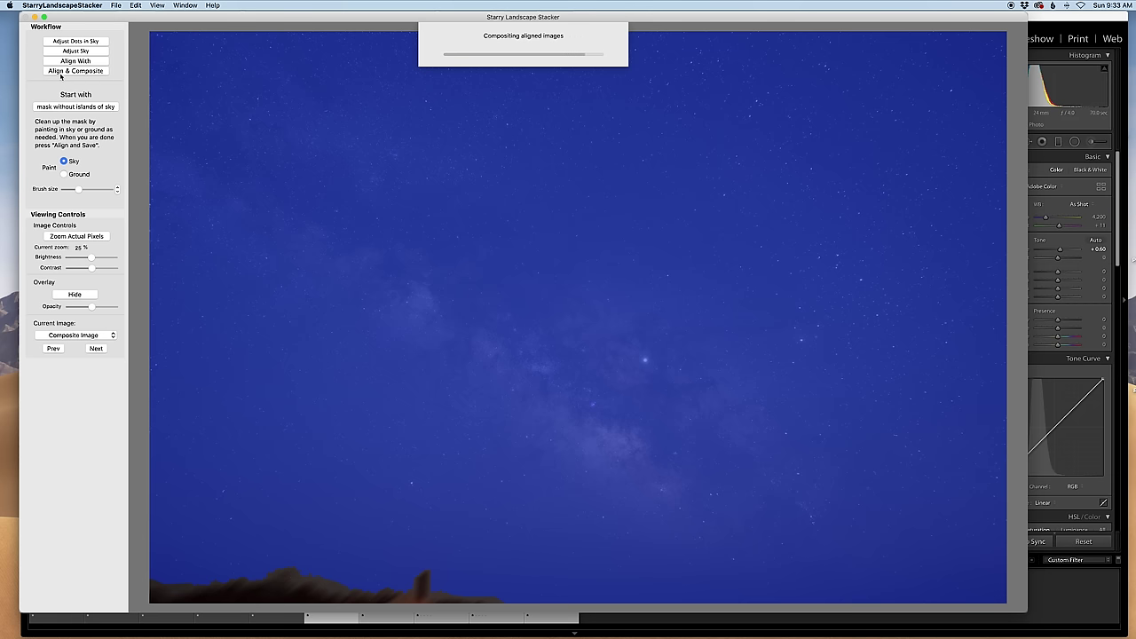
Inspect the Min Horizon Noise composite at actual pixels
click(78, 237)
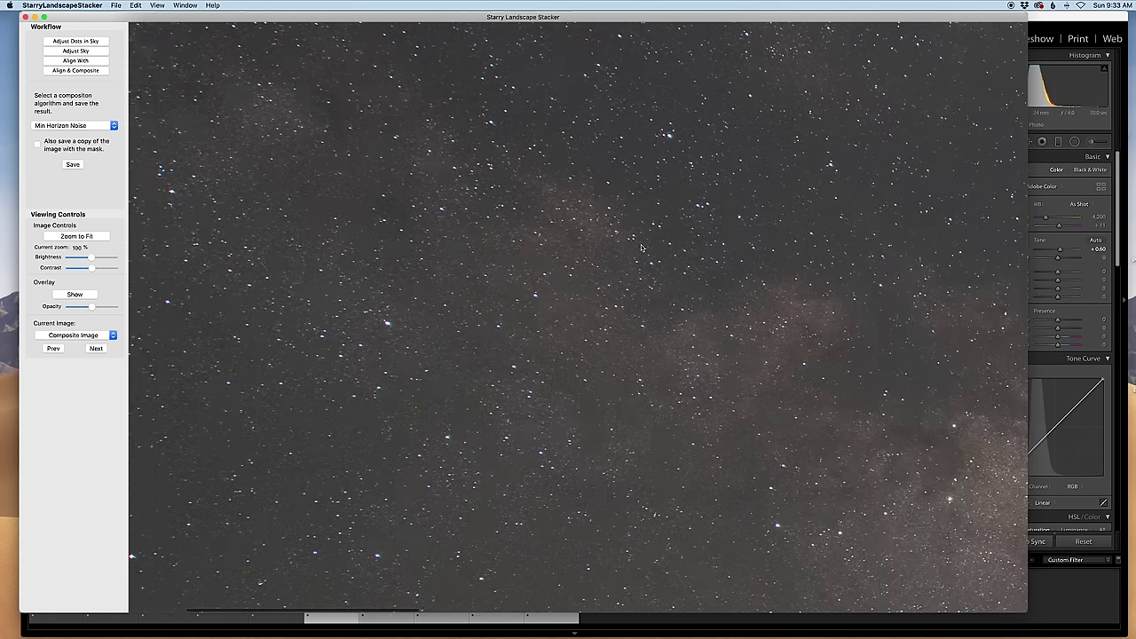
scroll(634, 248, right, 4)
scroll(633, 248, down, 3)
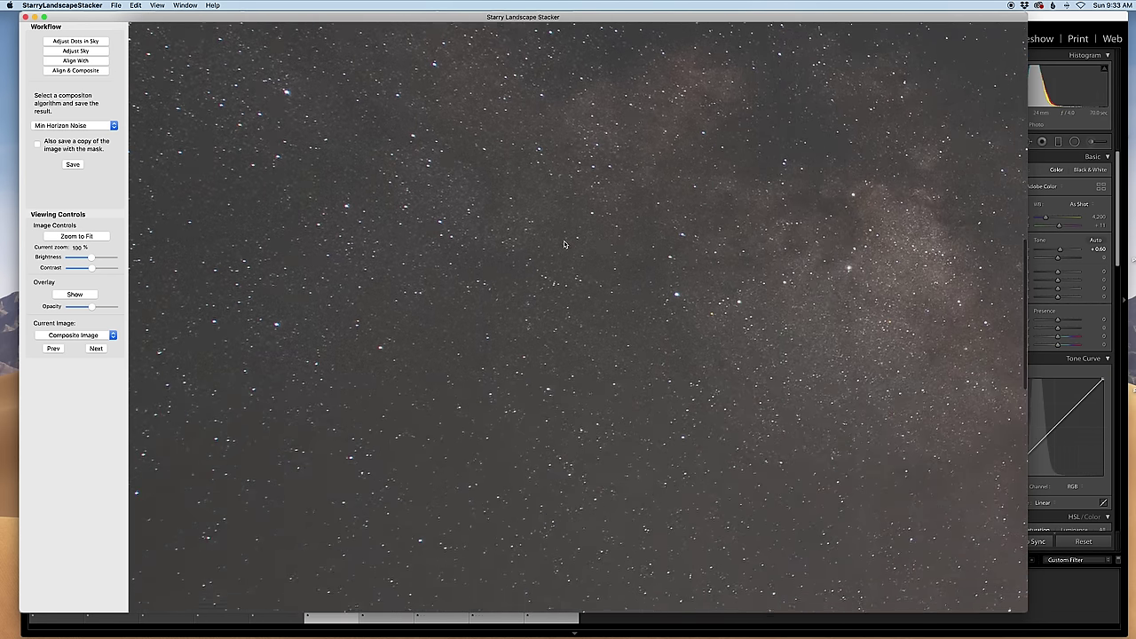
scroll(565, 244, right, 10)
scroll(561, 247, up, 10)
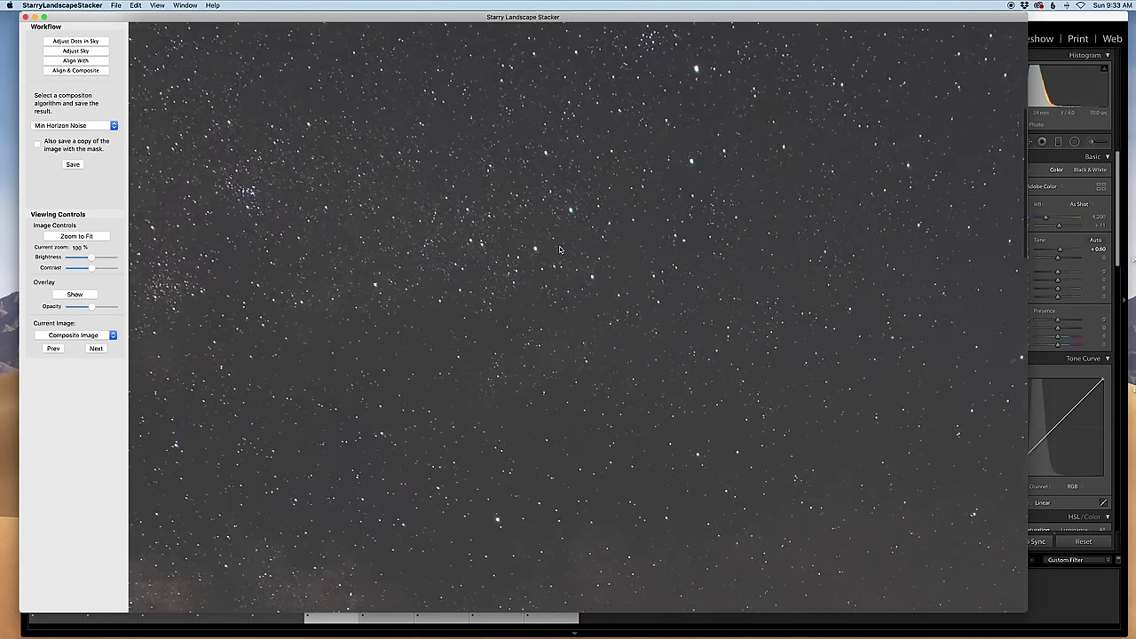
scroll(559, 250, right, 2)
scroll(559, 250, up, 2)
Save the composite to the TrackedStack folder and close the stacker
click(72, 165)
click(577, 82)
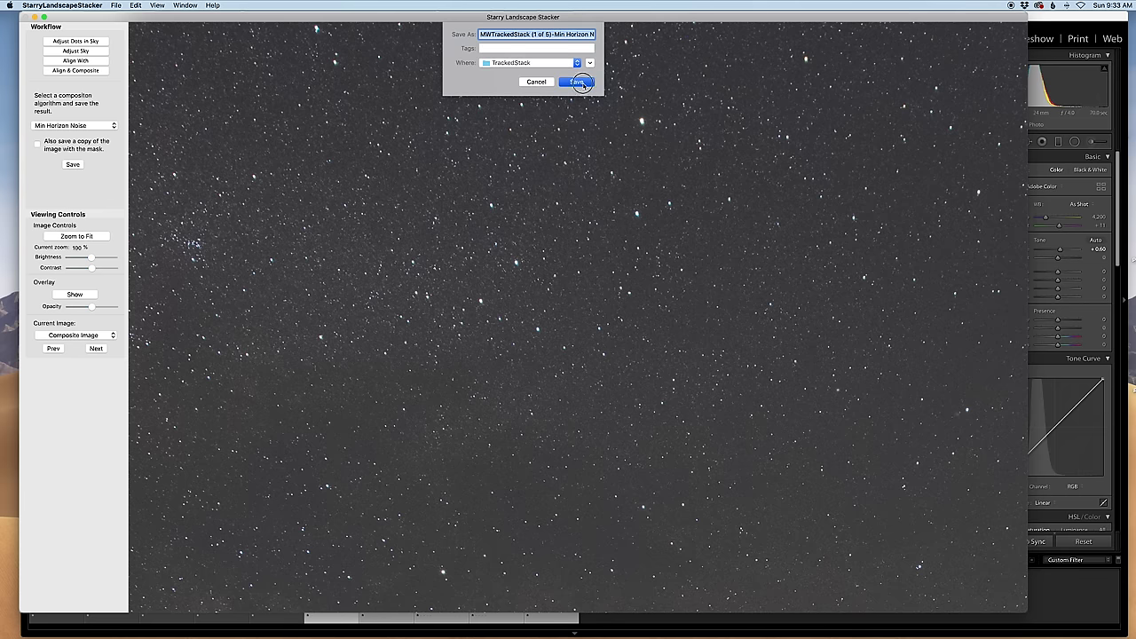
click(25, 17)
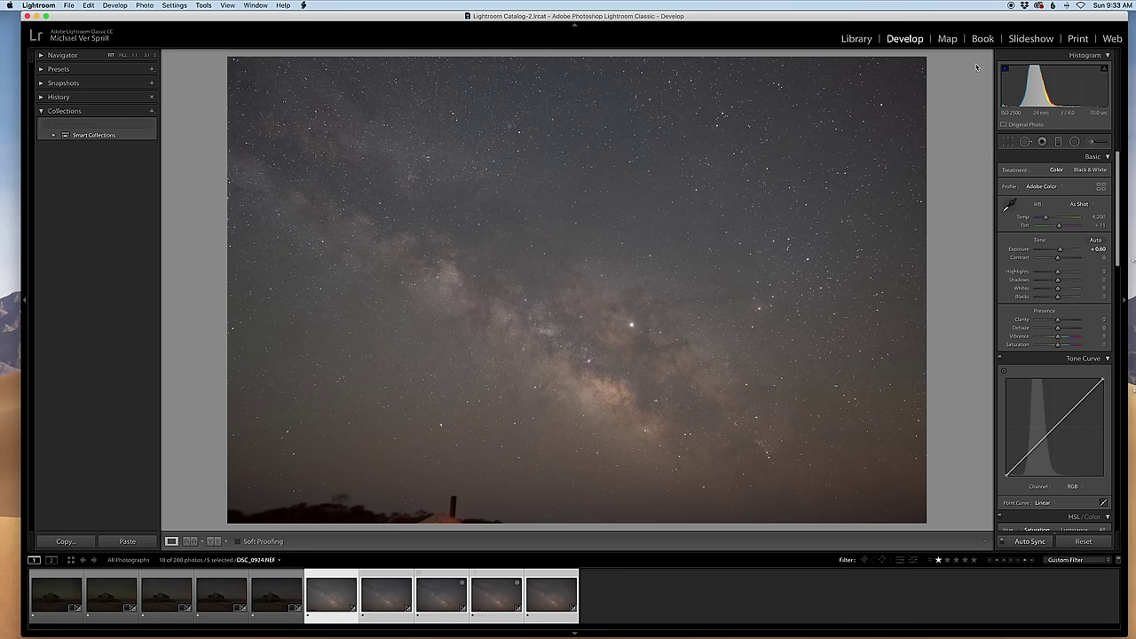
Import the MWTrackedStack TIFF from Finder and view it in Develop at 1:1
click(854, 39)
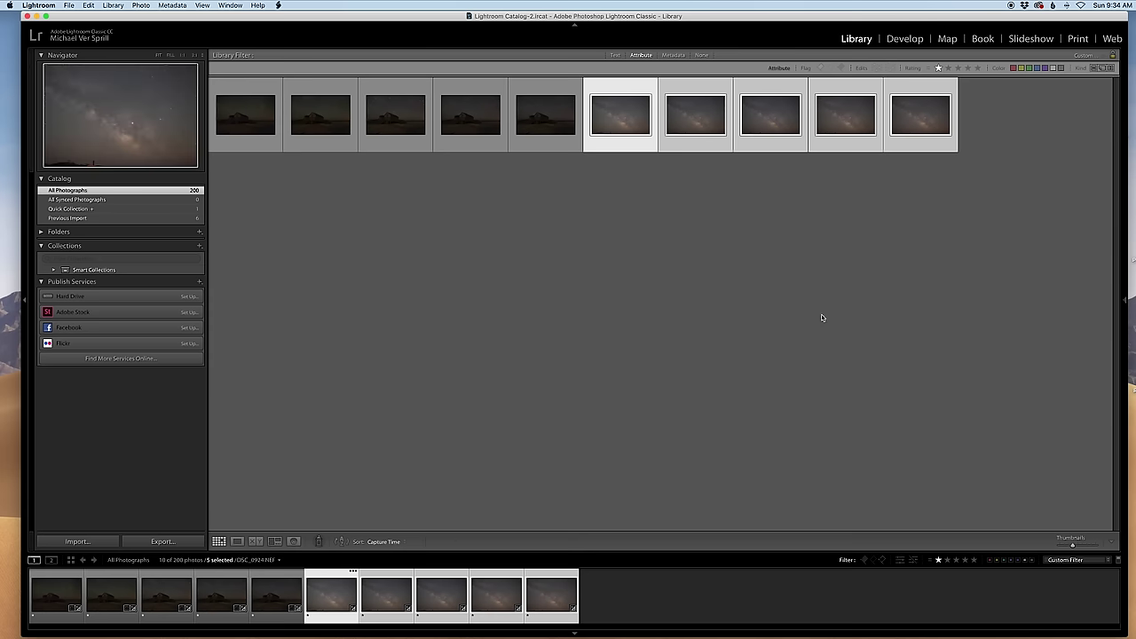
click(745, 485)
click(561, 171)
drag(561, 171, 935, 284)
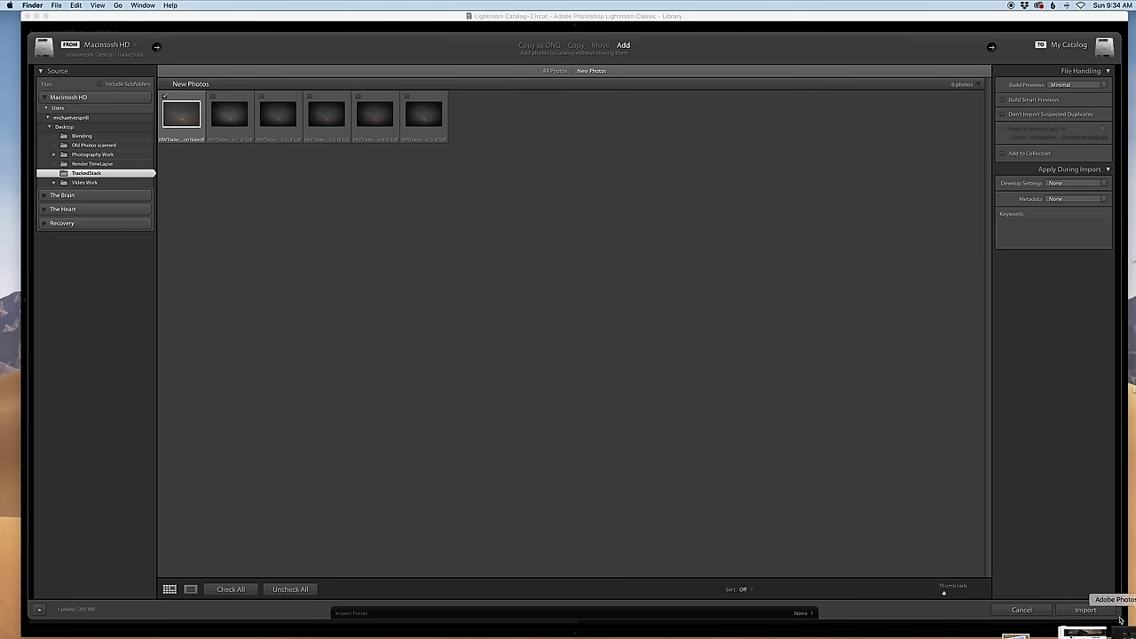
click(1085, 610)
key(d)
click(632, 335)
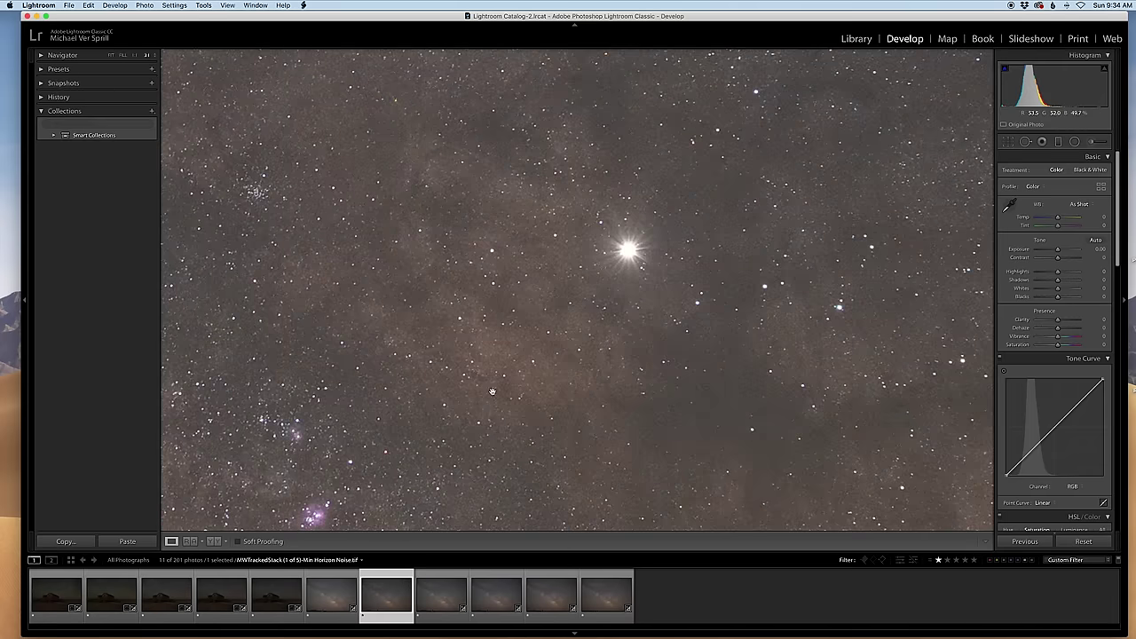
Return the image to fit view and show the secondary display in Compare view
click(632, 336)
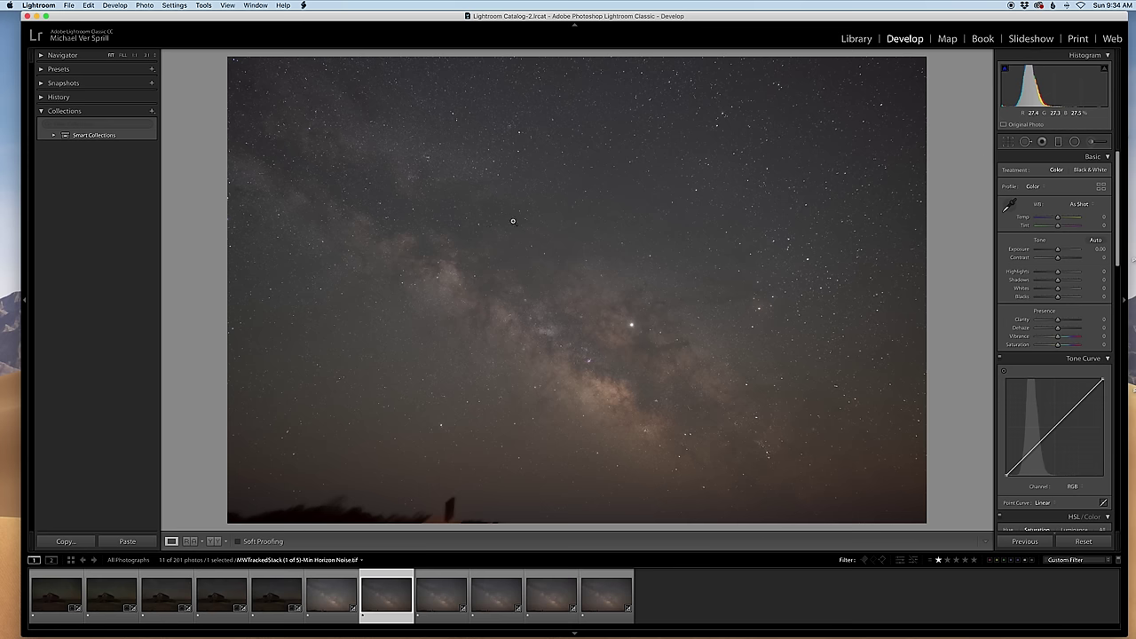
click(52, 561)
click(101, 616)
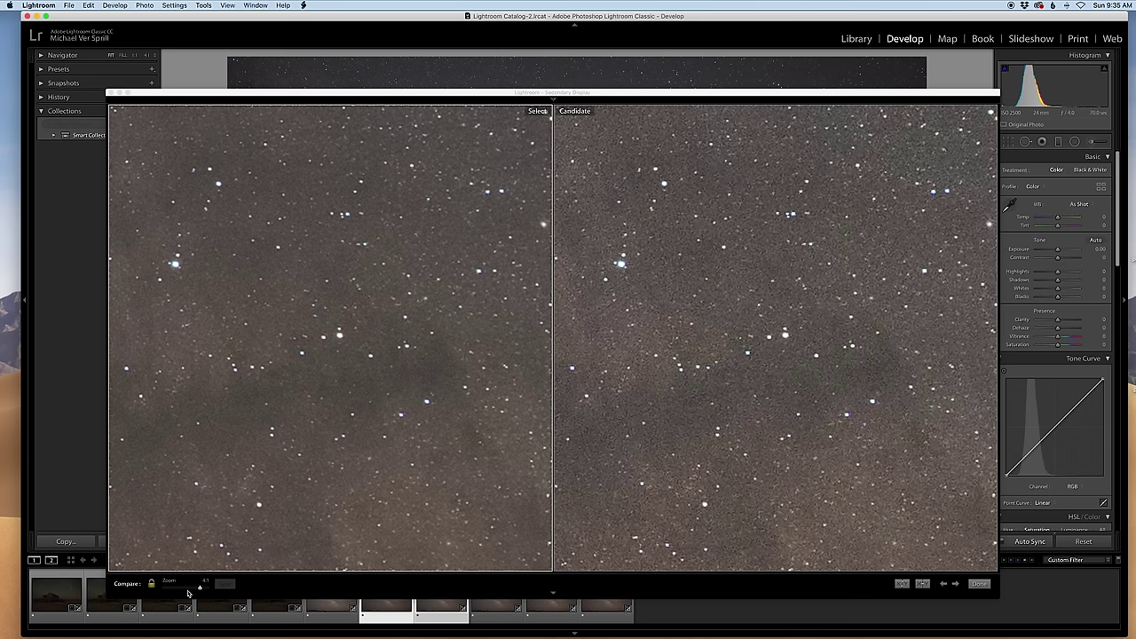
Zoom both compared photos to 3:1 and pan across several sky regions to check noise
drag(202, 590, 195, 589)
drag(349, 404, 305, 248)
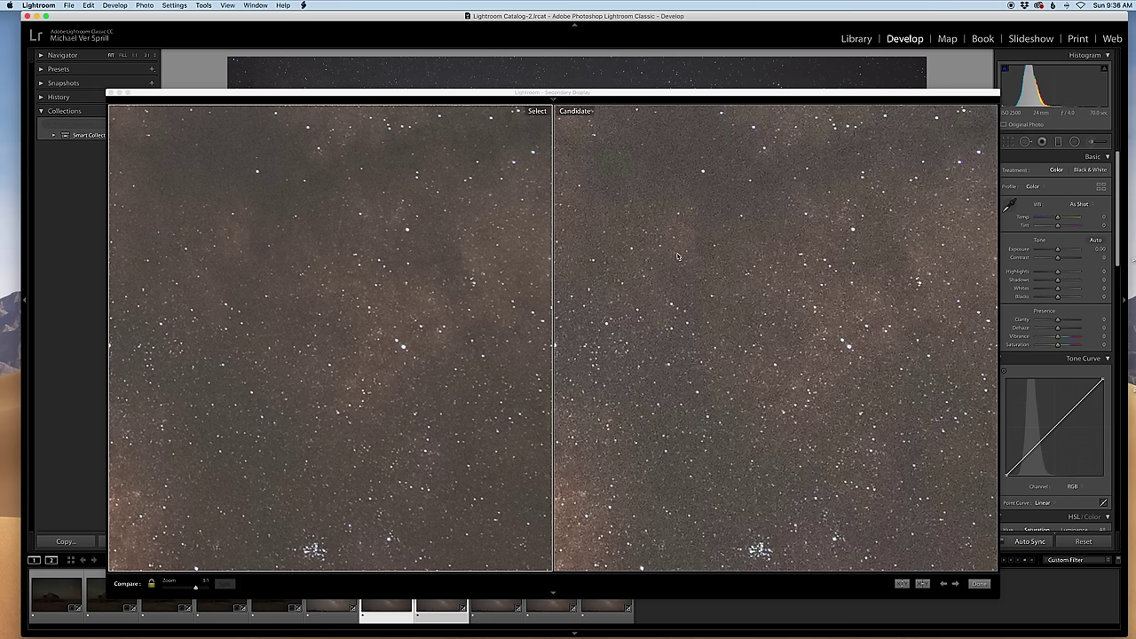
click(728, 350)
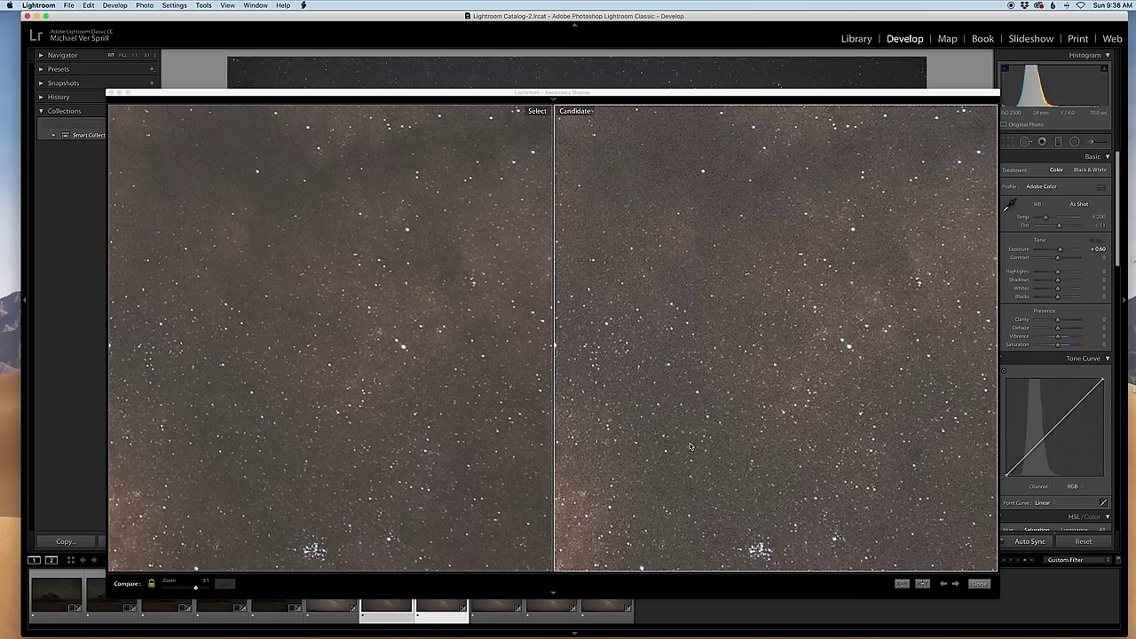
drag(680, 440, 711, 250)
drag(741, 434, 712, 283)
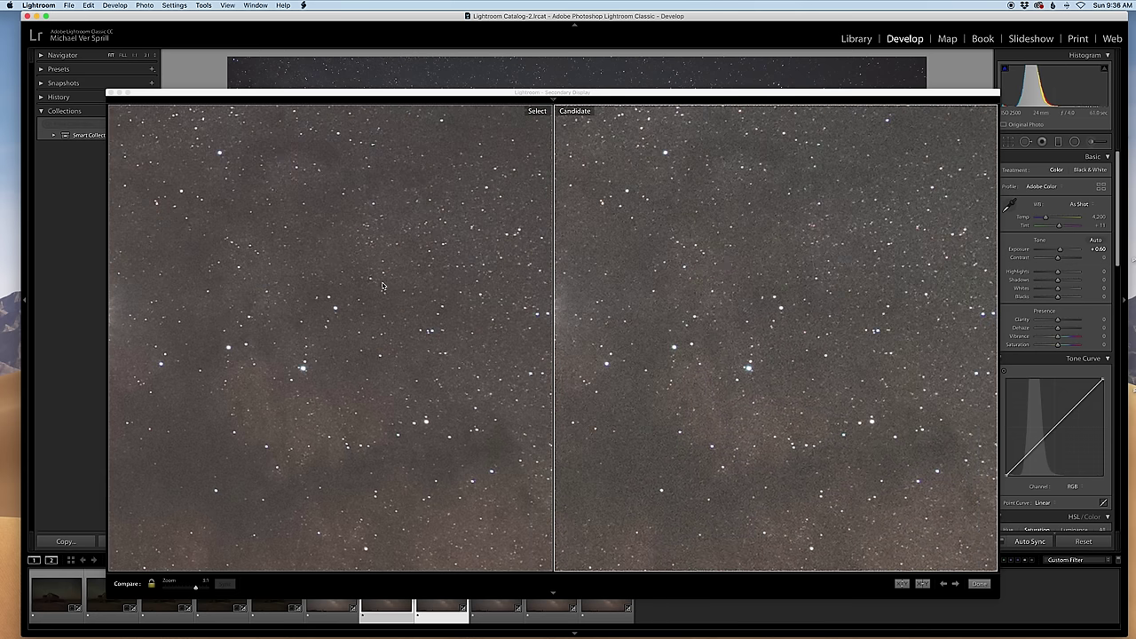
drag(298, 315, 315, 397)
drag(289, 301, 395, 340)
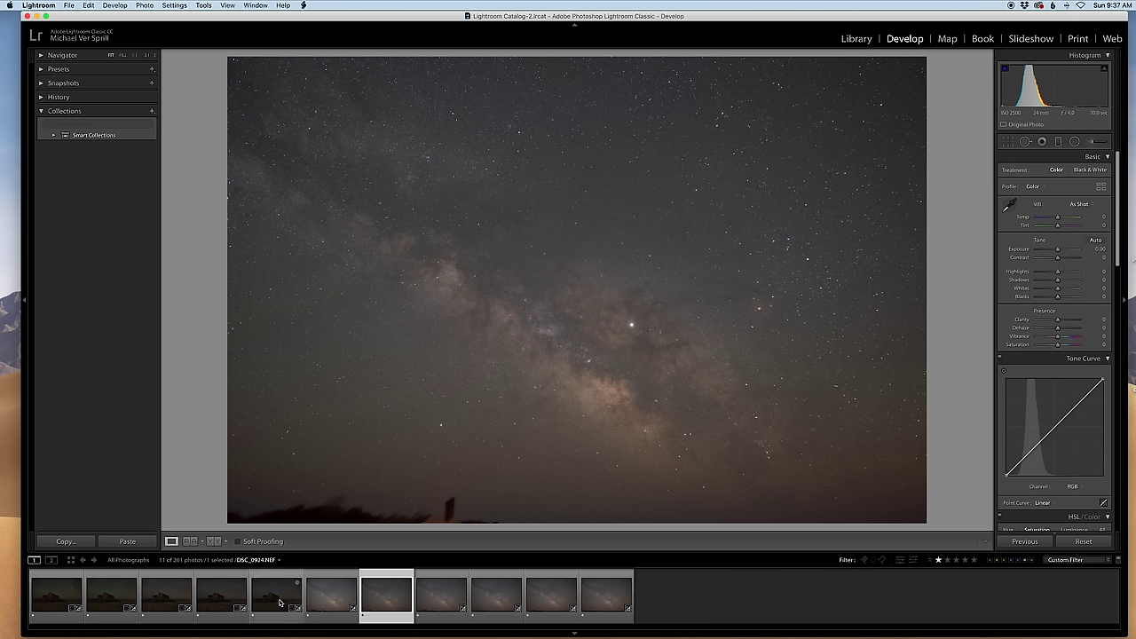
Select filmstrip thumbnails 1–5 and open them together as layers in one Photoshop document
super+click(273, 603)
super+click(222, 604)
super+click(173, 604)
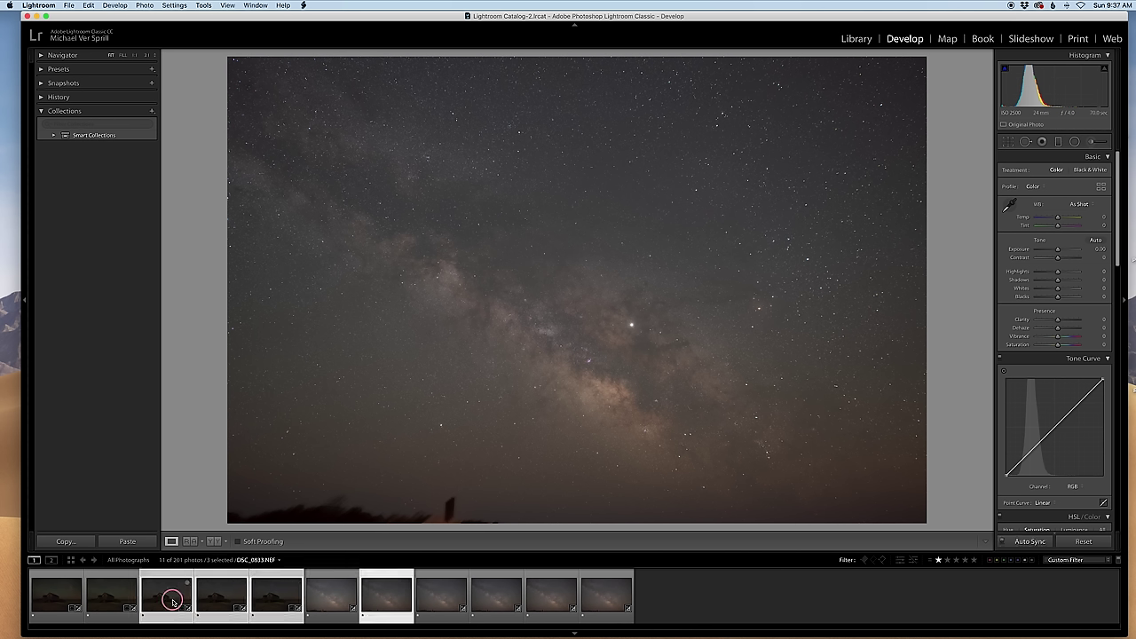
super+click(114, 602)
super+click(53, 599)
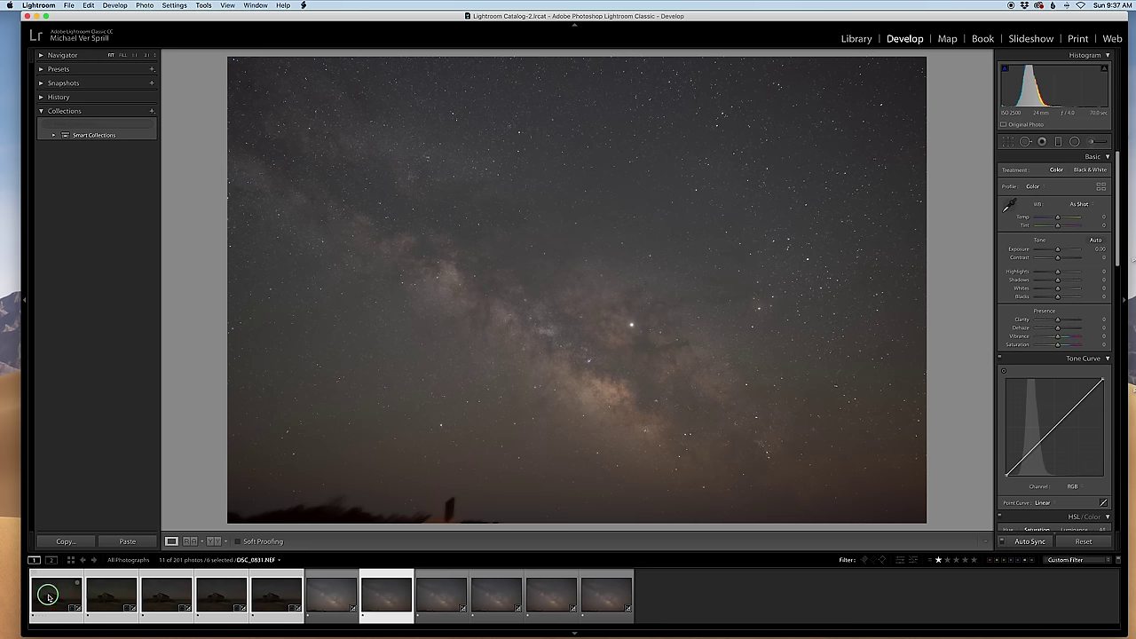
right_click(49, 597)
mouse_move(107, 422)
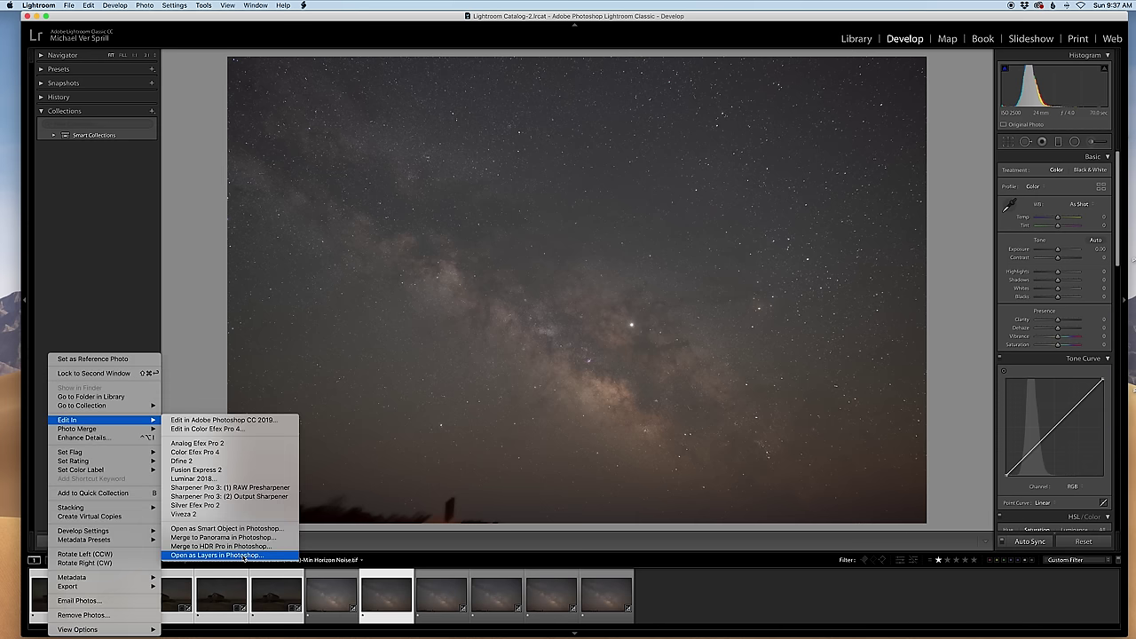
click(217, 556)
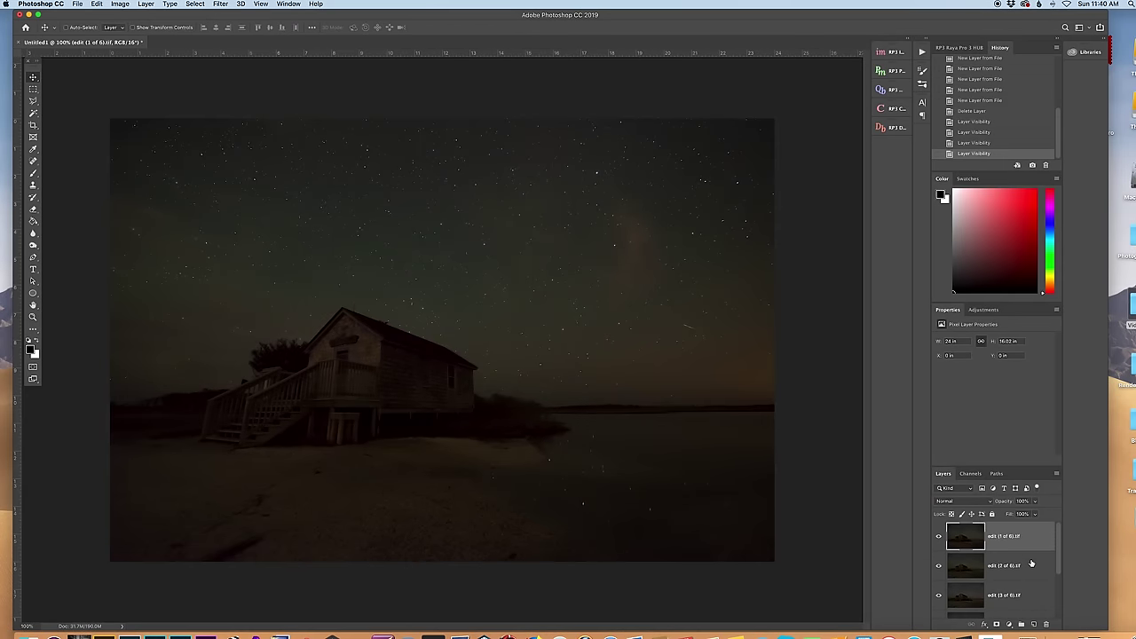
Hide the top exposure, then select layers edit (2 of 6) through 5 and convert them into one smart object
click(939, 538)
scroll(955, 552, down, 1)
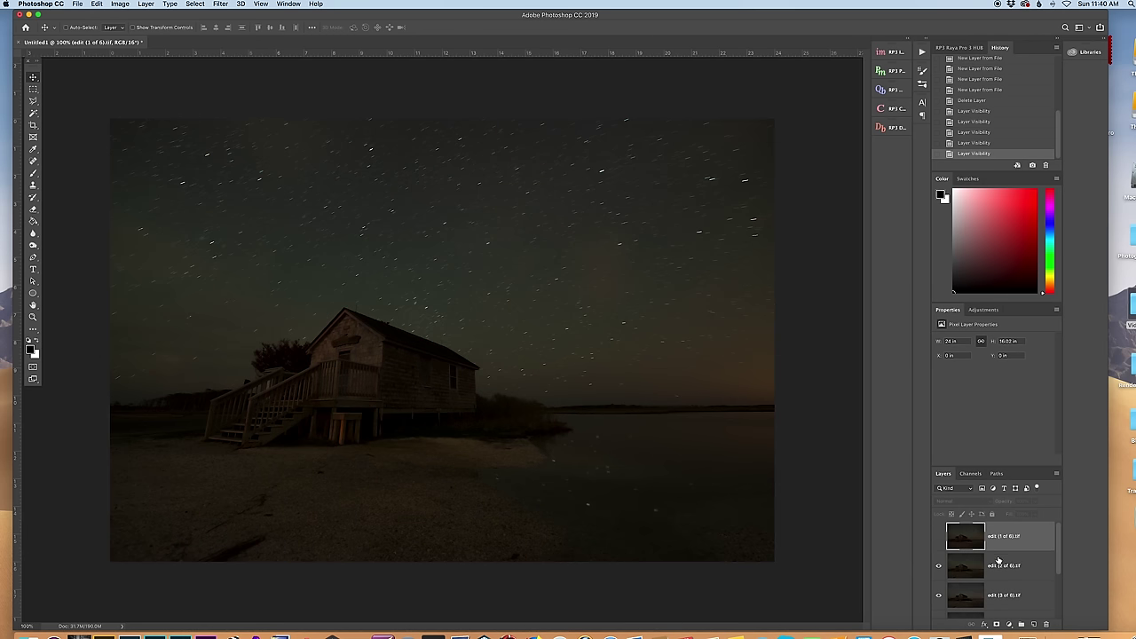
click(1001, 556)
scroll(998, 568, down, 1)
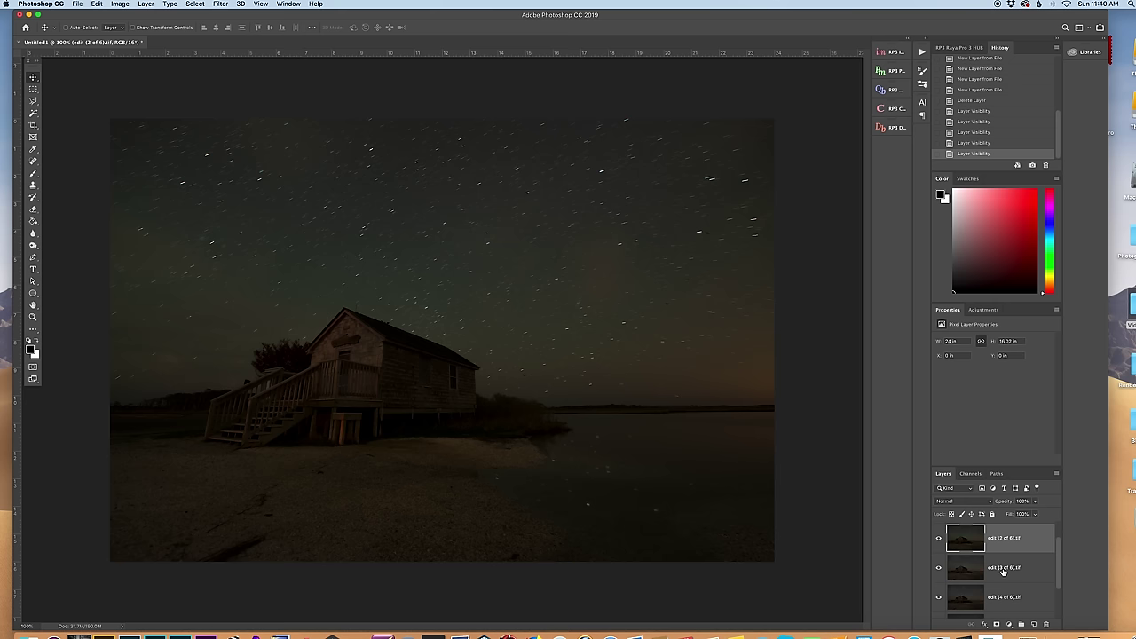
scroll(1008, 589, down, 1)
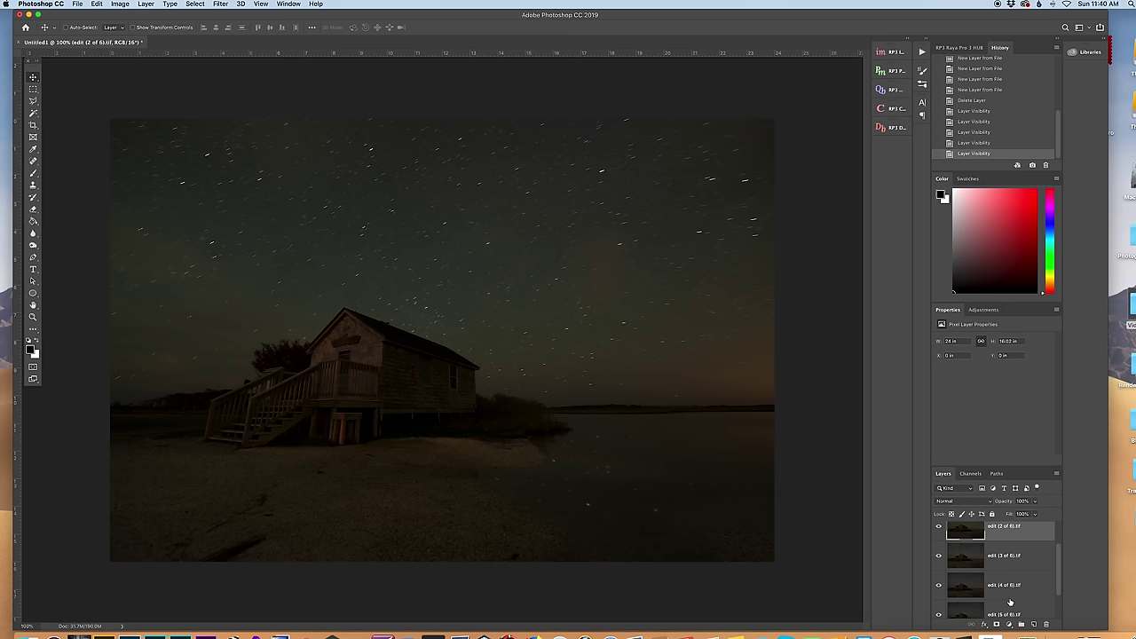
shift+click(1009, 600)
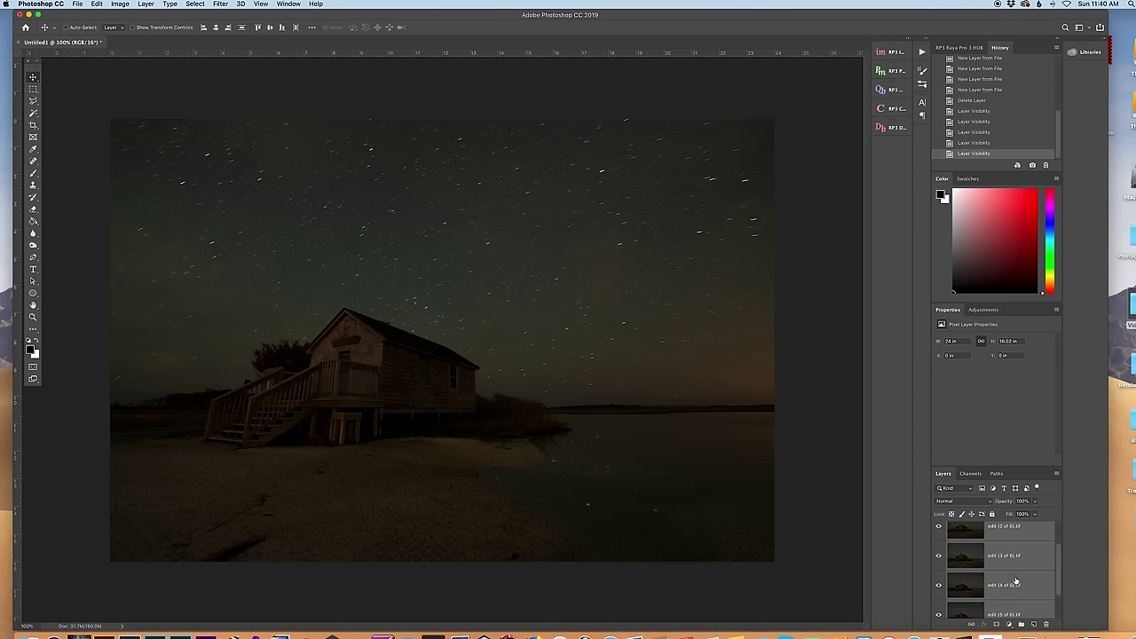
right_click(1016, 578)
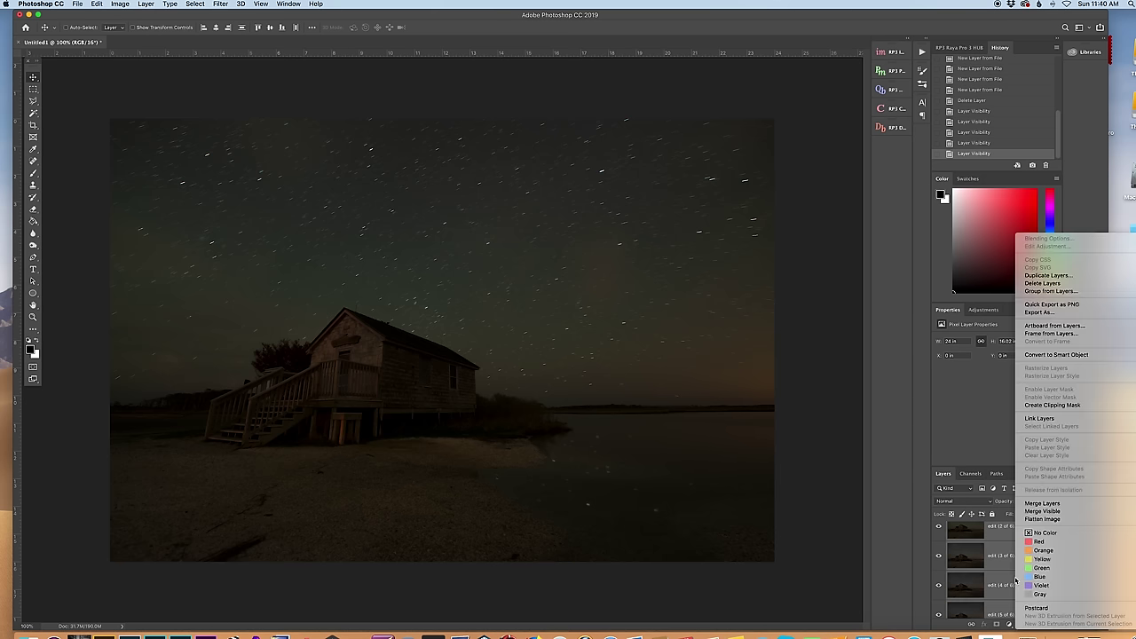
click(1037, 355)
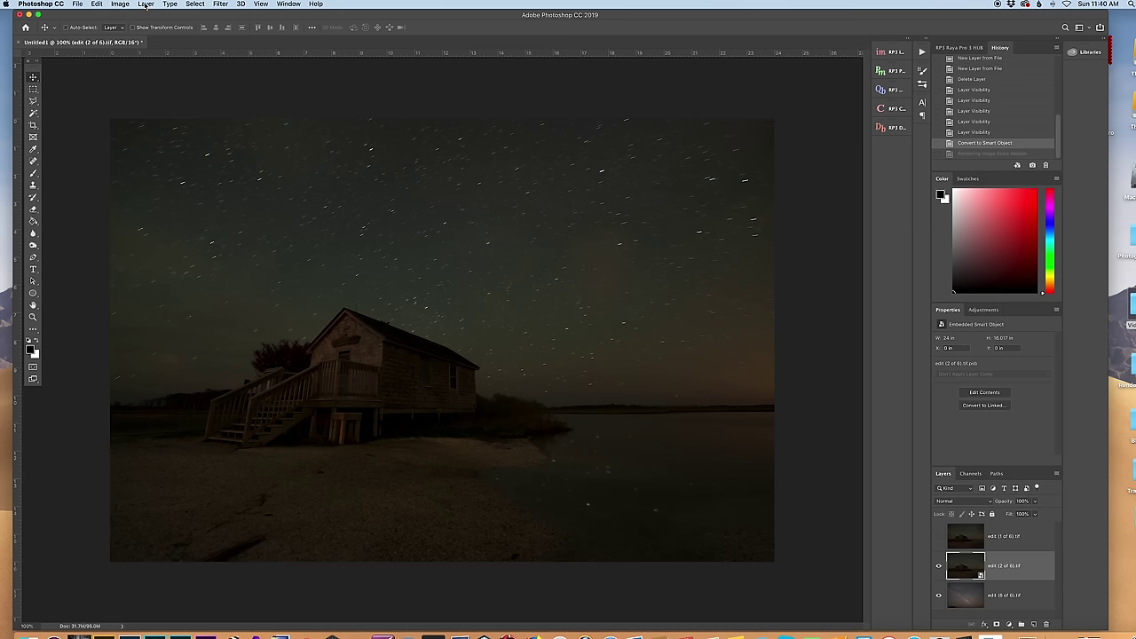
Set the smart object's stack mode to Mean to average the star-trail exposures
click(146, 5)
mouse_move(191, 183)
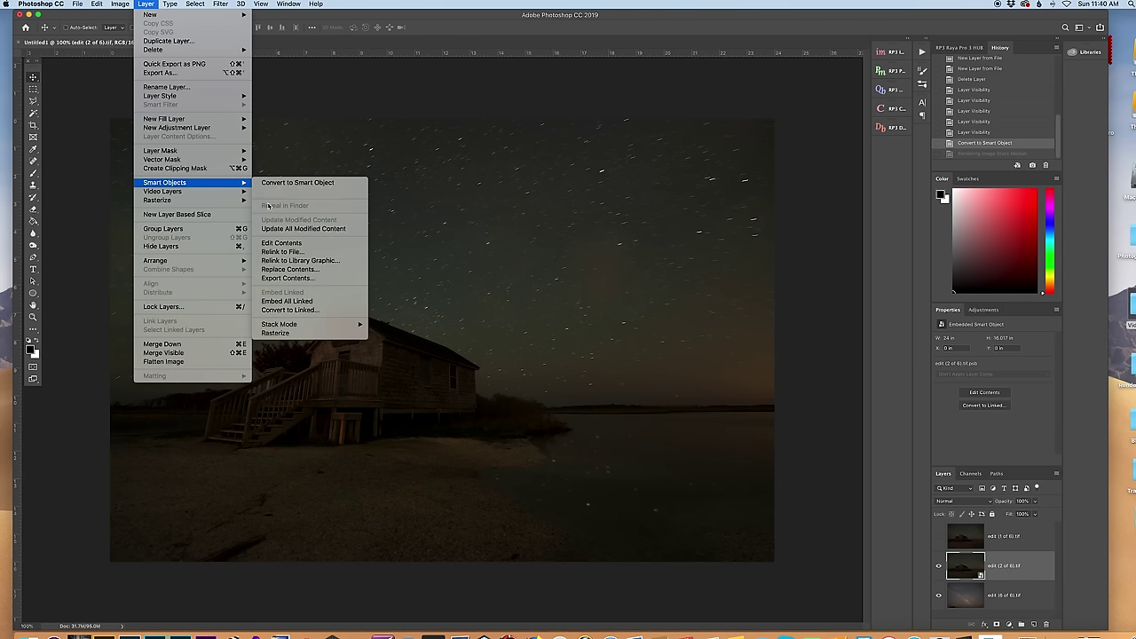
mouse_move(326, 325)
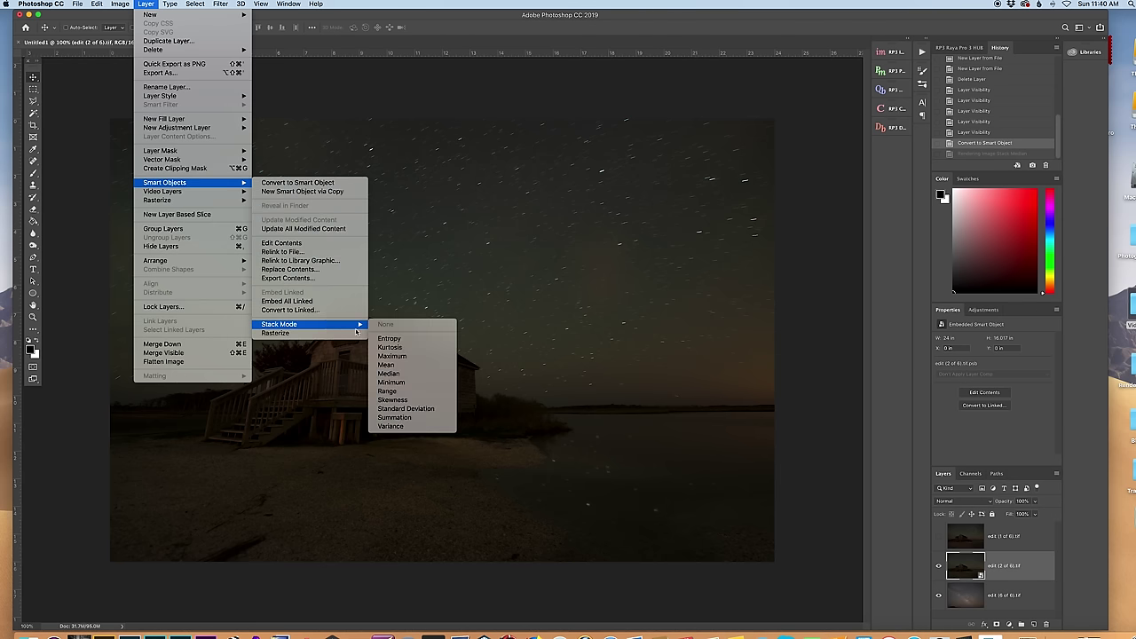
click(388, 364)
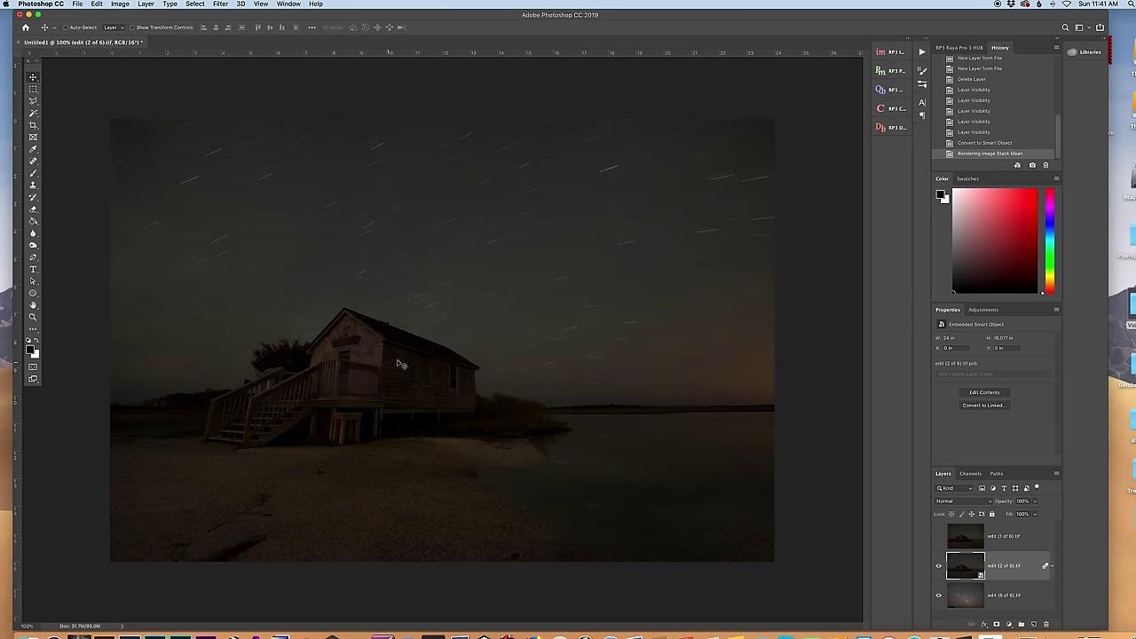
Zoom in to 500% on the house, then zoom back out to fit the whole image
scroll(413, 364, up, 3)
scroll(413, 364, left, 5)
scroll(413, 364, down, 2)
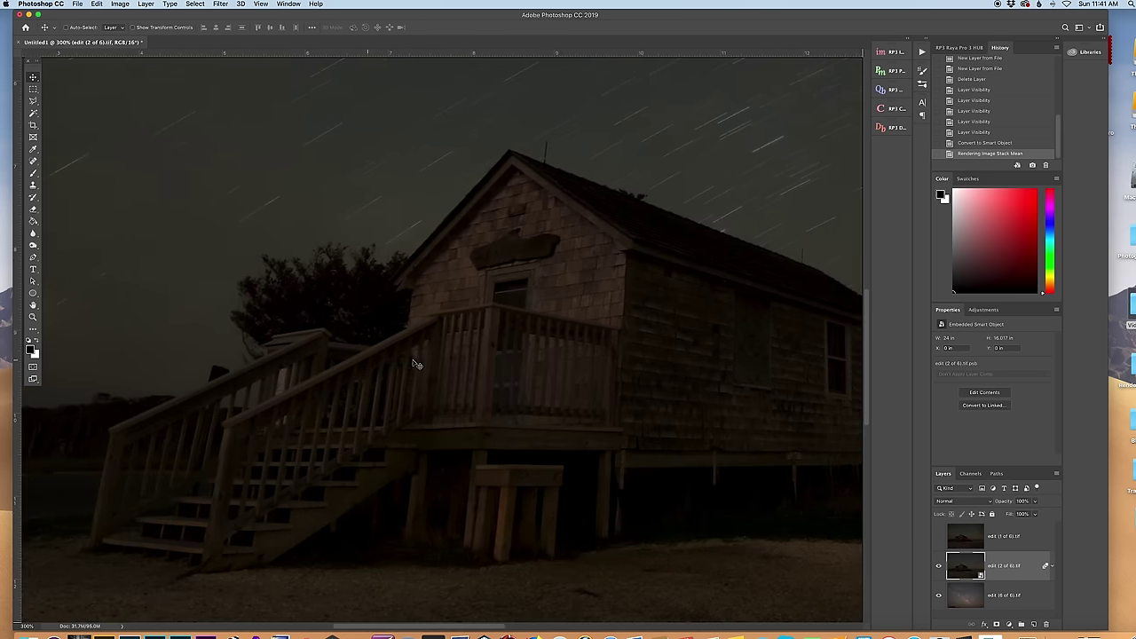
key(super+plus)
scroll(413, 364, right, 3)
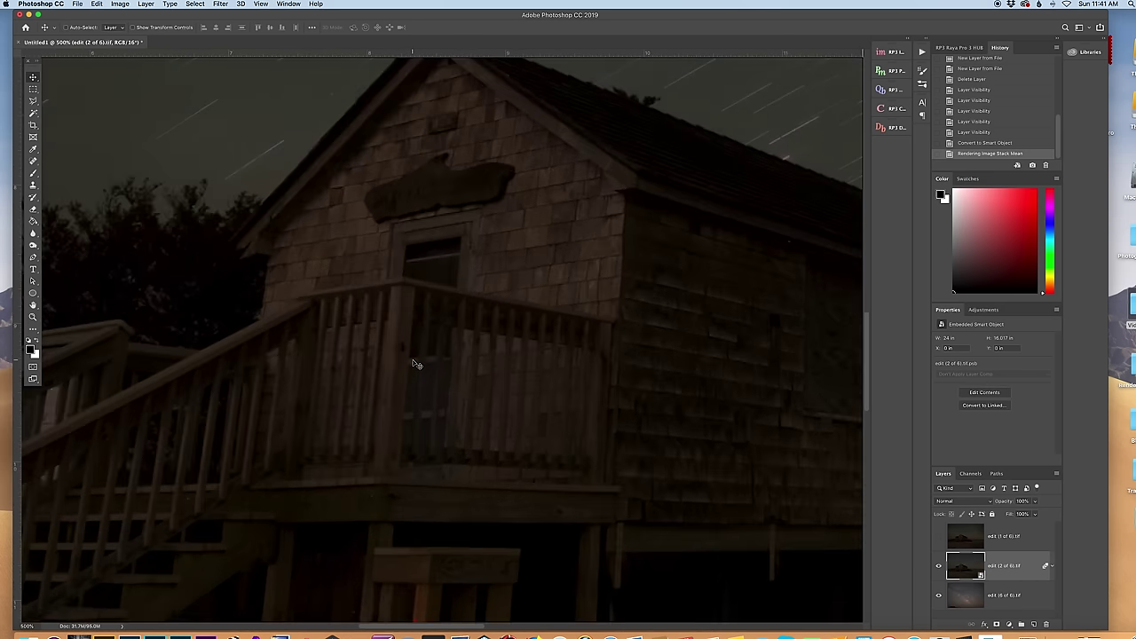
key(super+plus)
key(super+plus)
scroll(415, 364, down, 2)
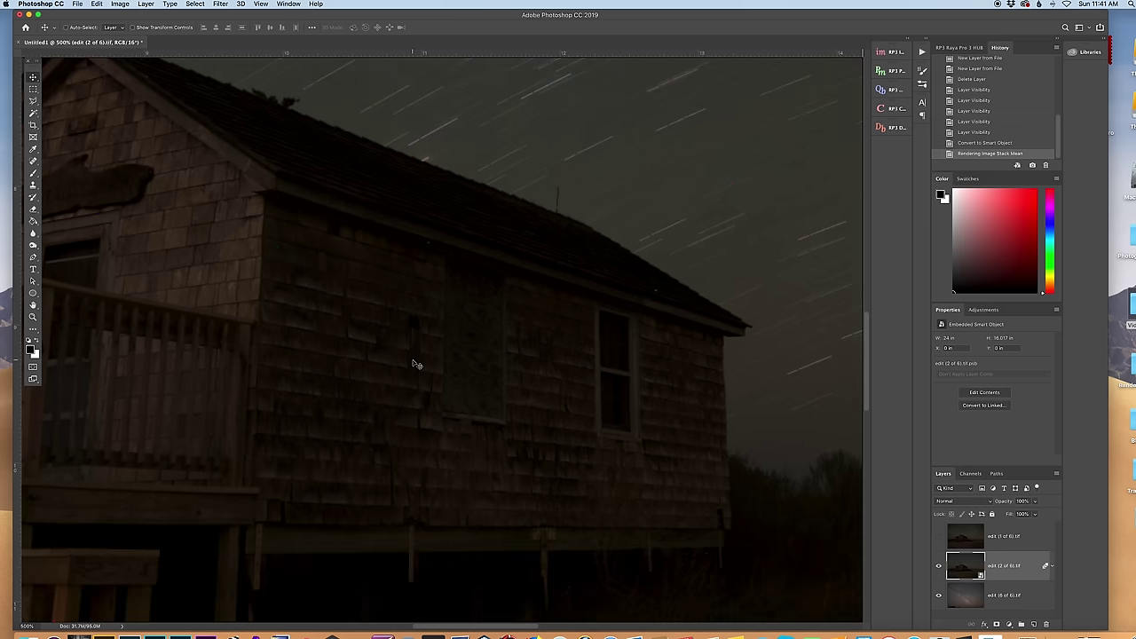
key(super+minus)
key(super+minus)
key(super+minus)
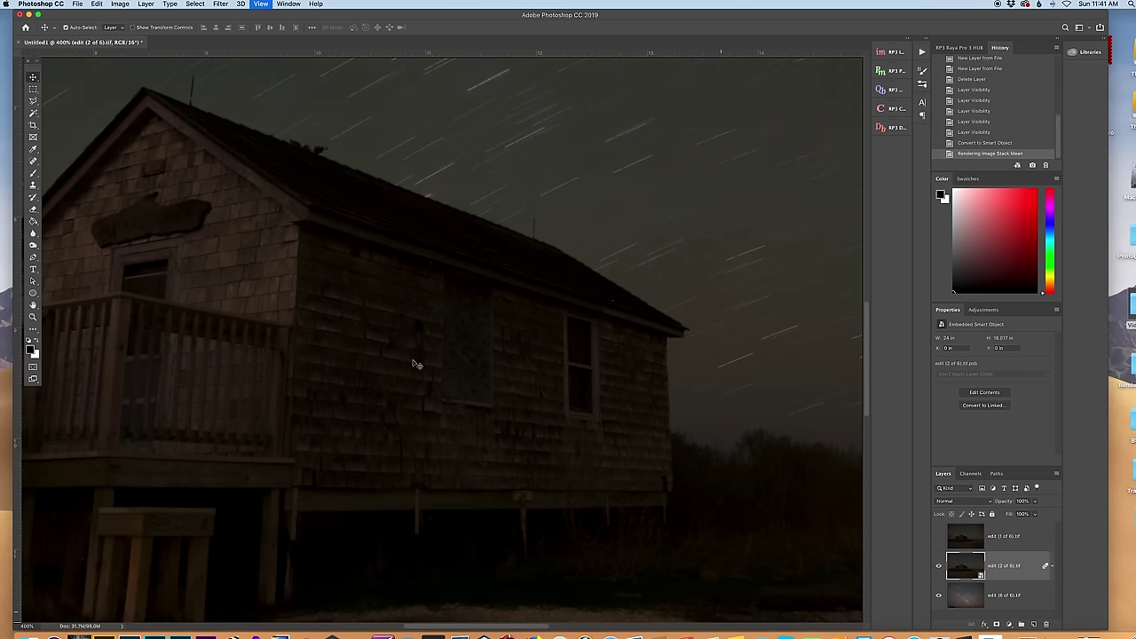
key(super+minus)
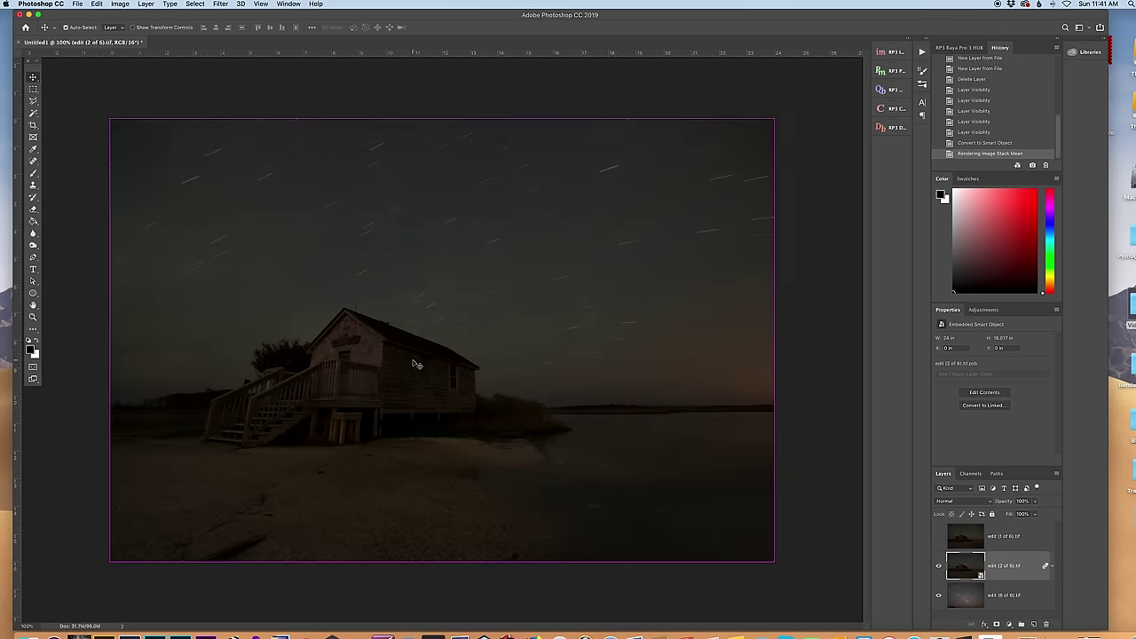
Zoom in on the shoreline and water, zoom back out, and toggle the starry top layer
key(super+plus)
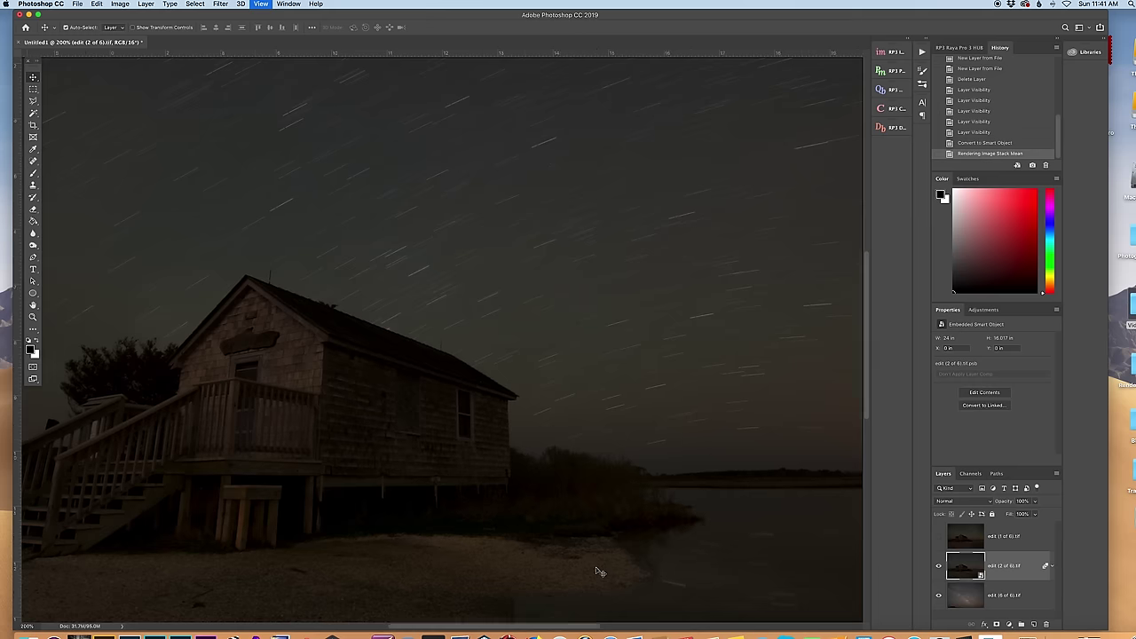
key(super+plus)
scroll(600, 569, down, 3)
scroll(604, 565, right, 2)
scroll(600, 550, right, 4)
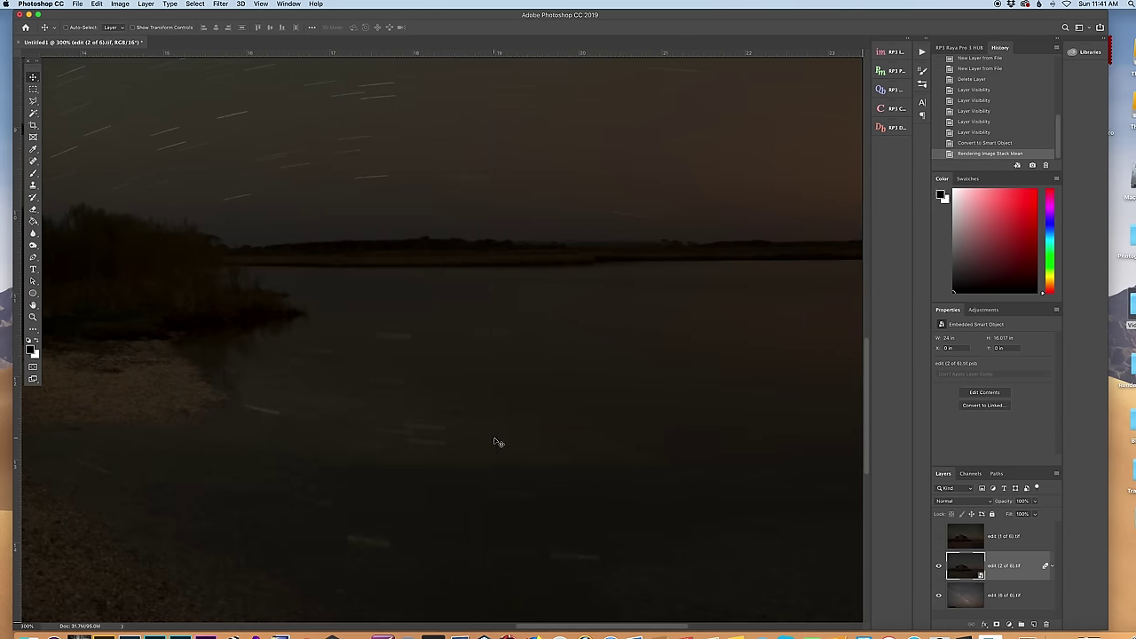
key(super+minus)
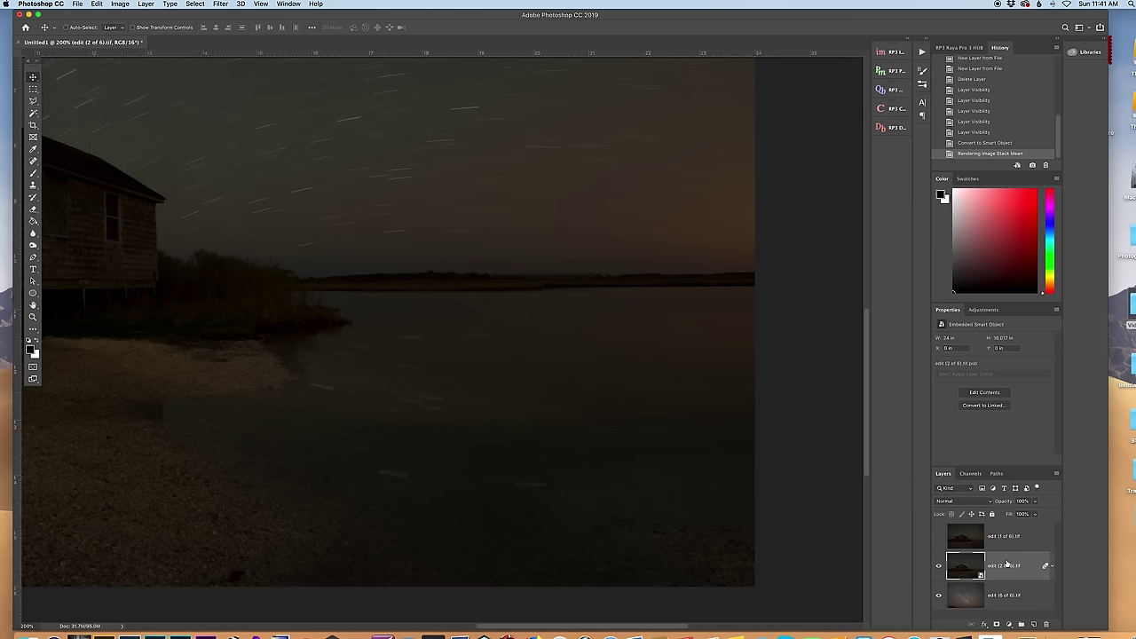
click(939, 536)
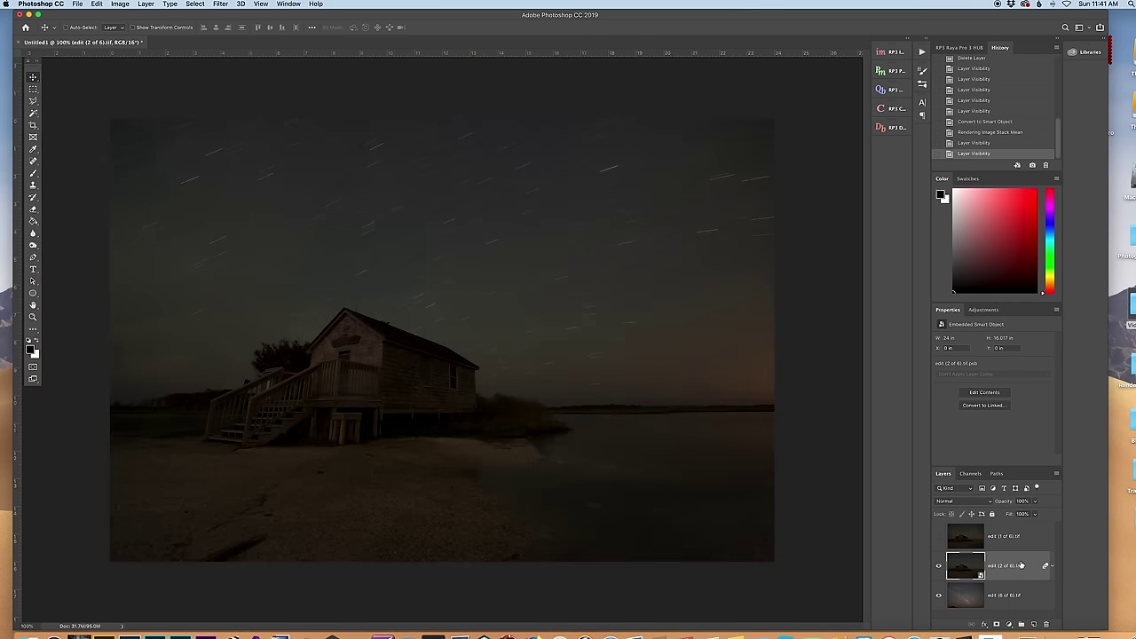
Rasterize the edit (2 of 6) layer, compare it against the starry top layer, and select both layers
right_click(1022, 563)
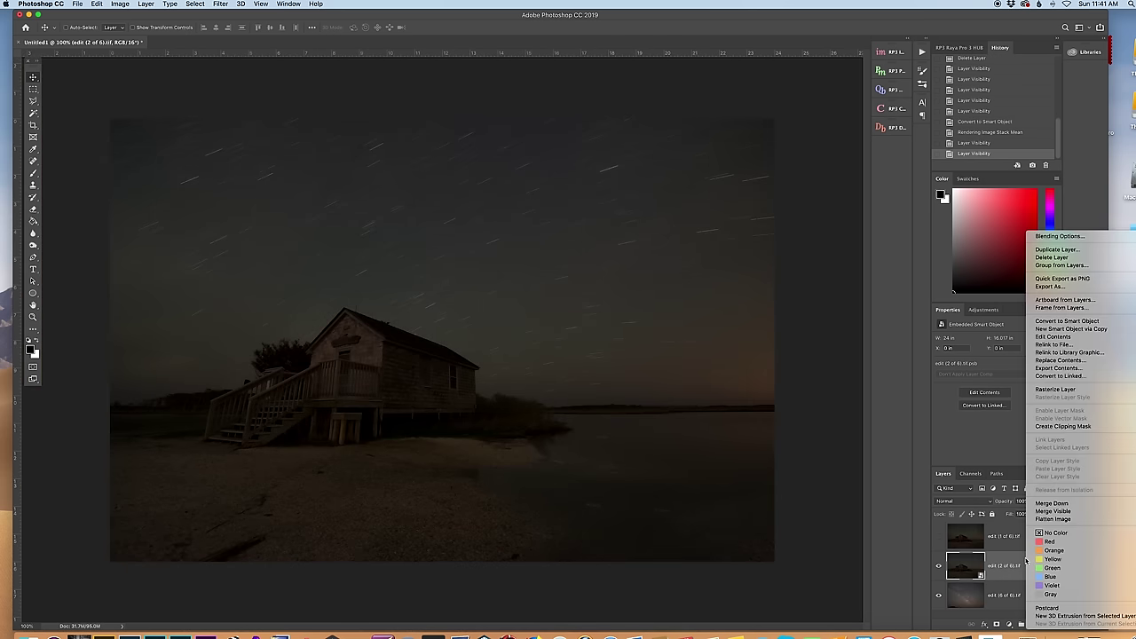
click(1065, 389)
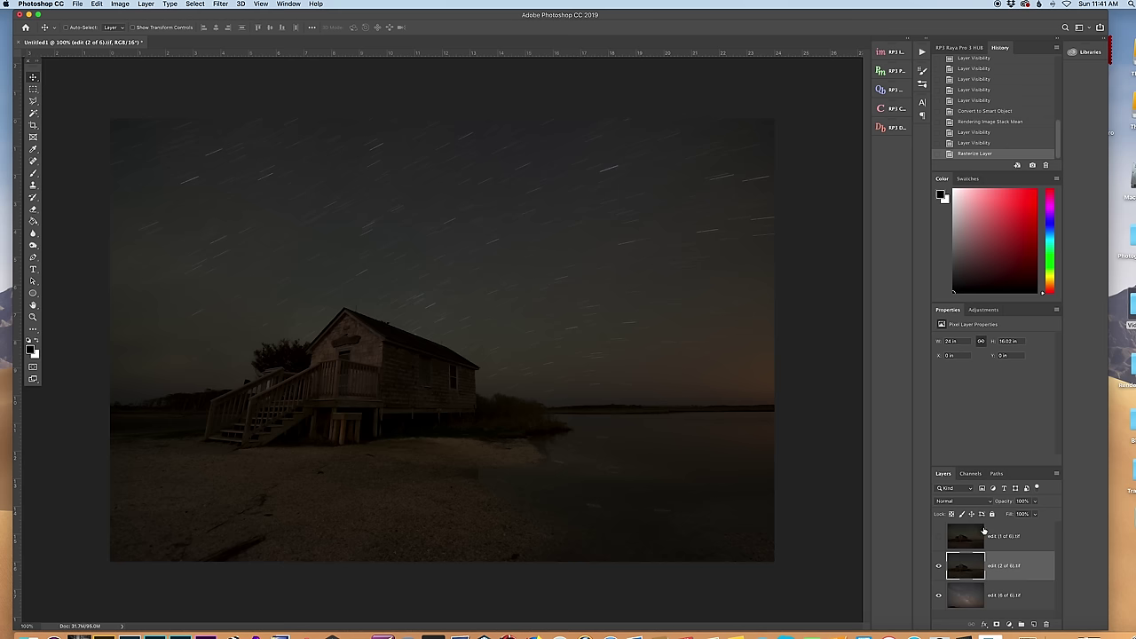
click(939, 537)
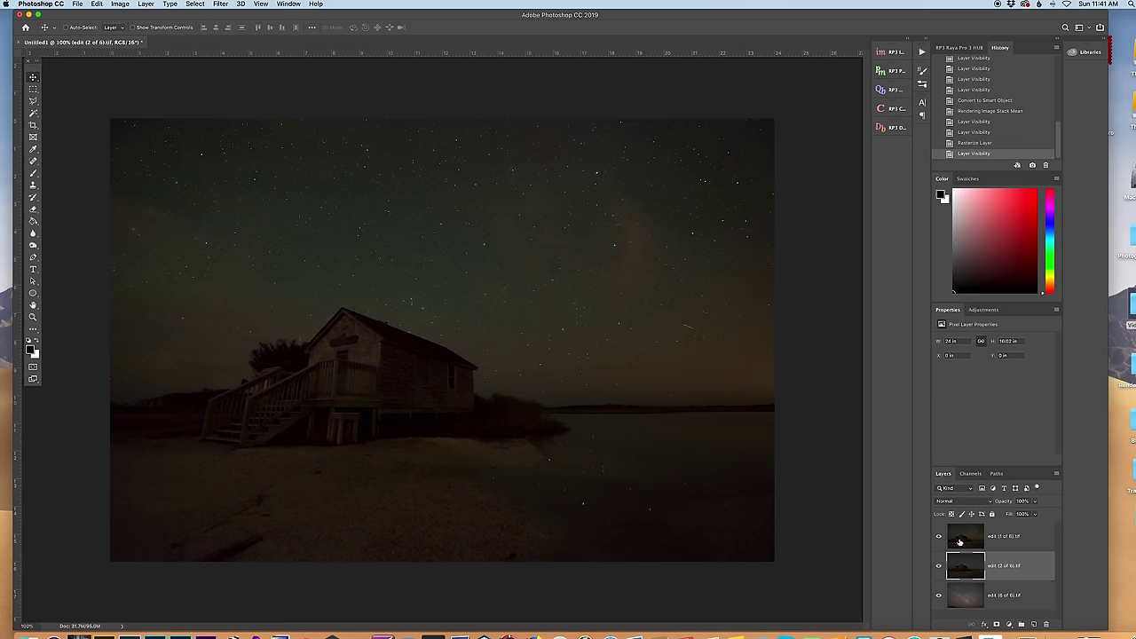
click(939, 537)
click(939, 537)
click(939, 537)
click(940, 537)
click(940, 537)
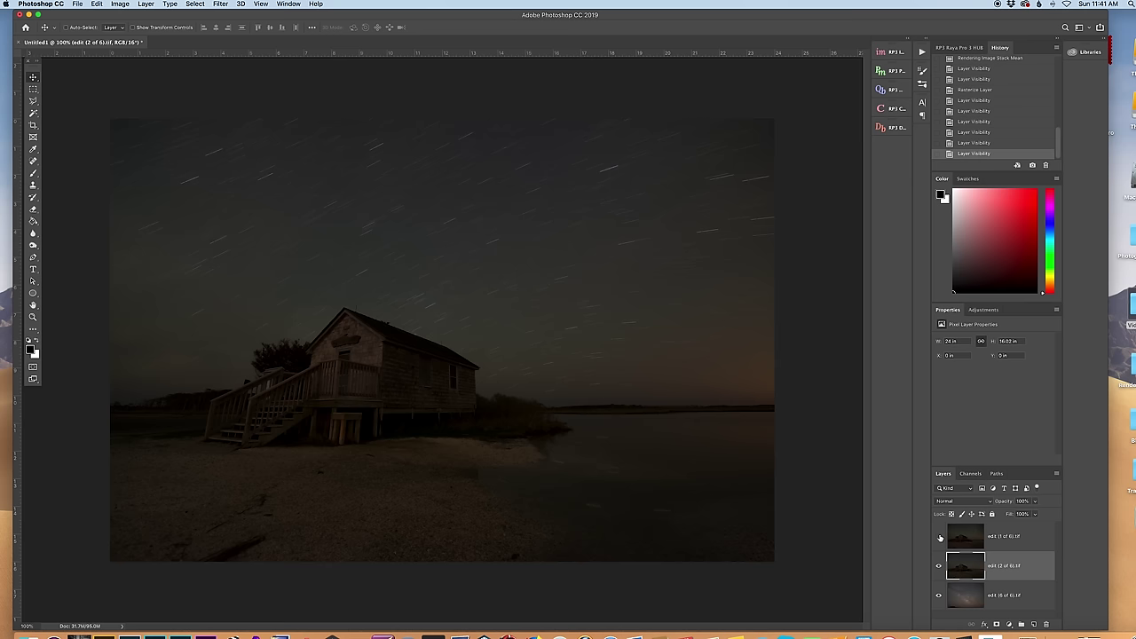
click(939, 537)
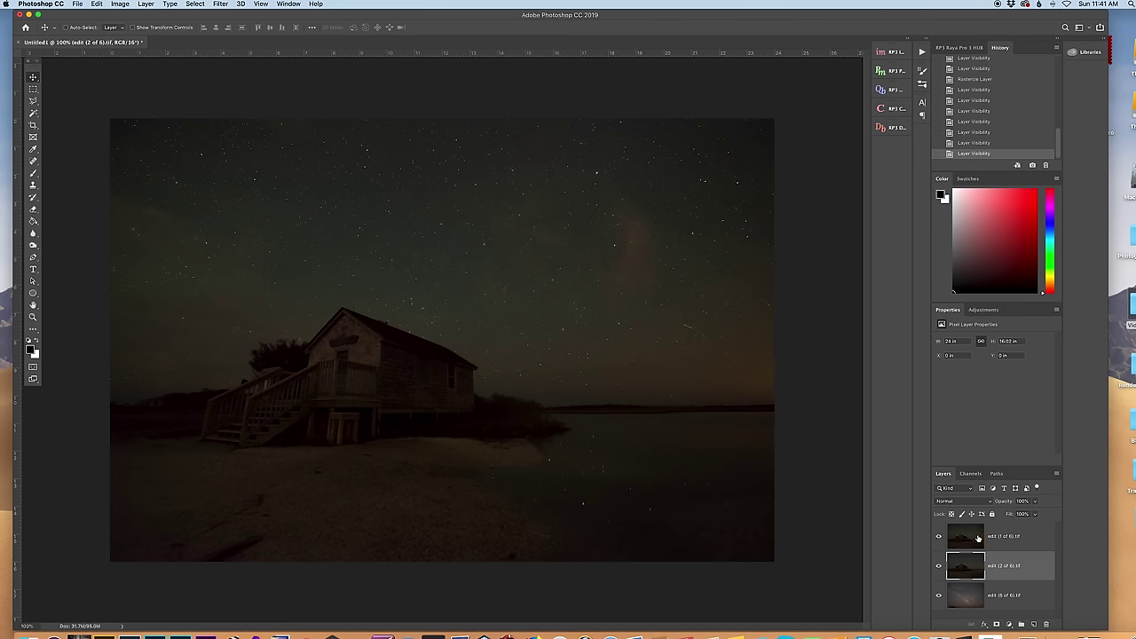
shift+click(971, 540)
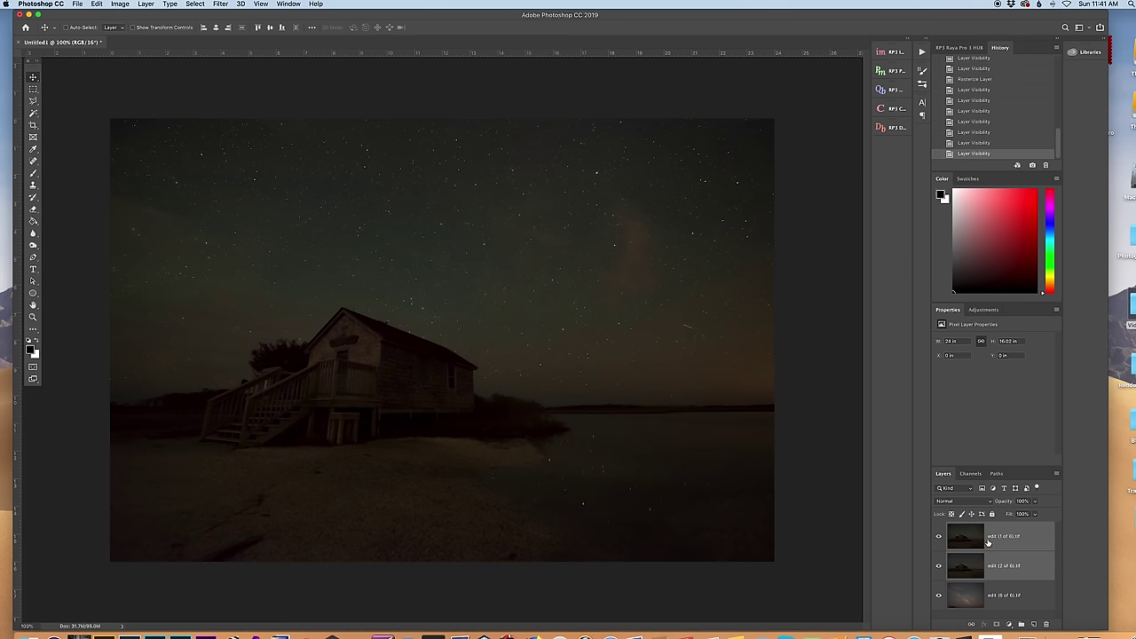
Auto-align the starry and star-trail layers with Auto projection
click(126, 3)
mouse_move(96, 4)
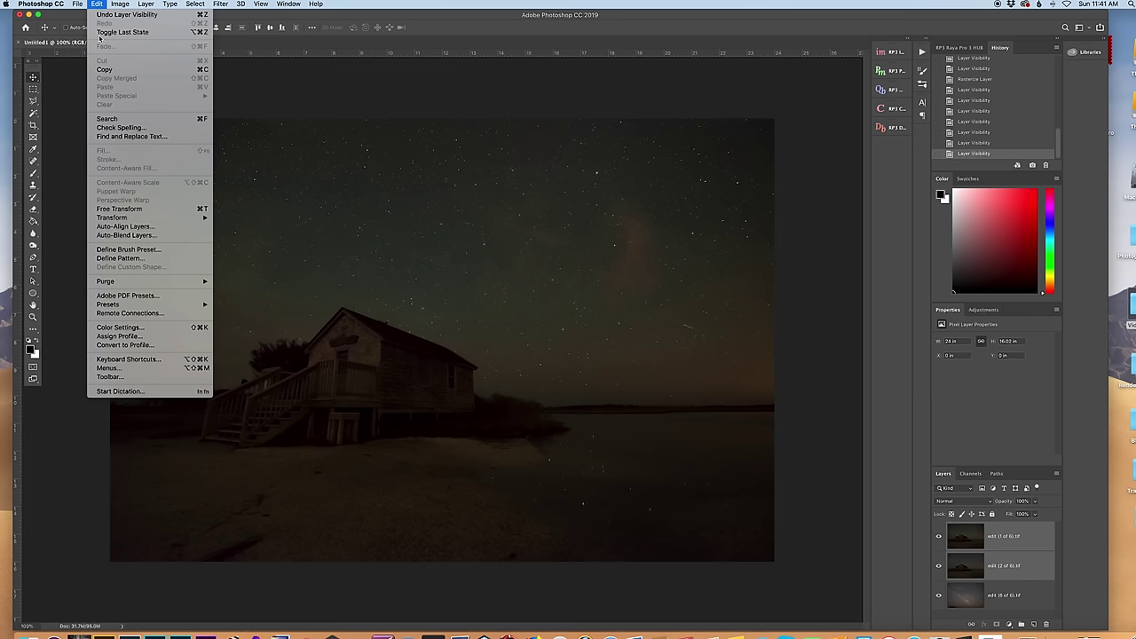
click(164, 229)
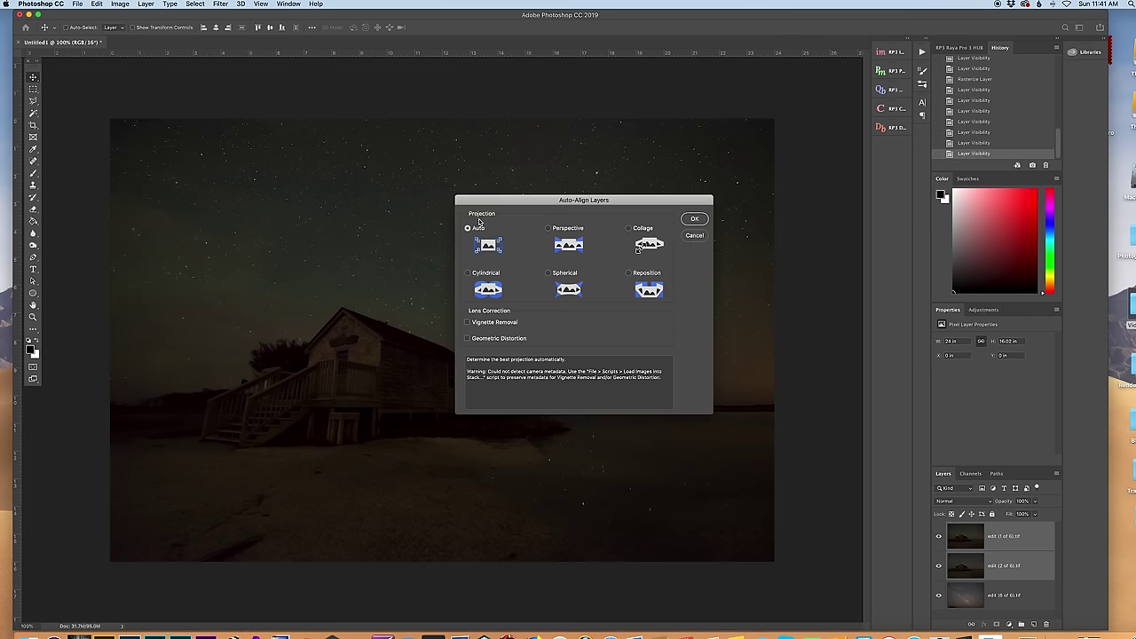
click(694, 219)
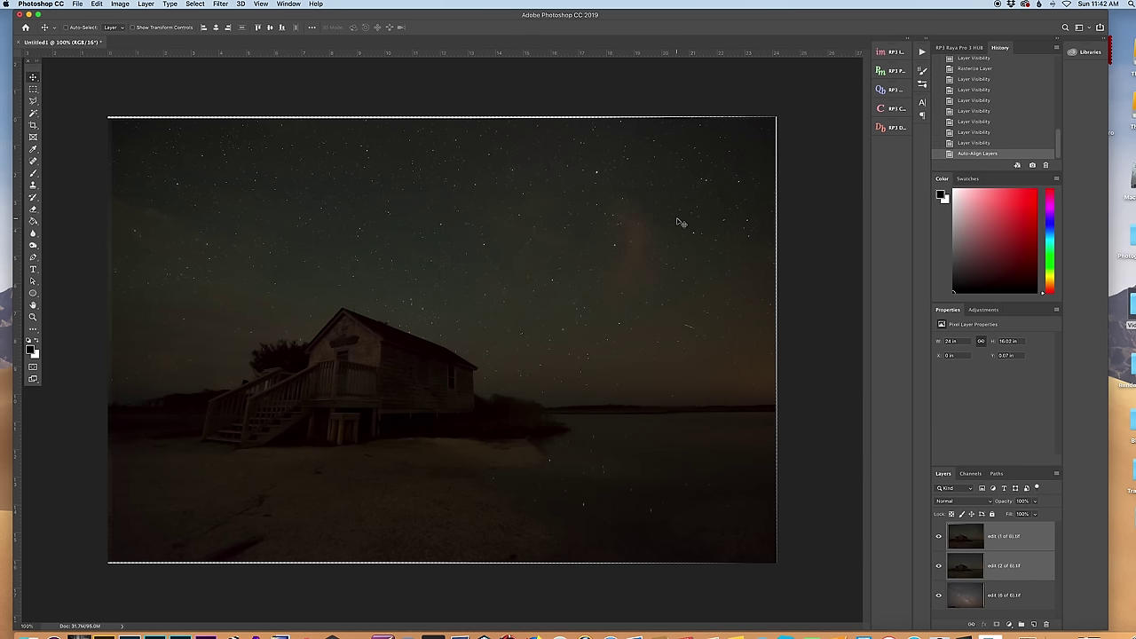
Check the alignment by toggling the starry layer, then select the edit (2 of 6) layer
click(938, 539)
click(939, 539)
click(939, 538)
click(938, 538)
click(939, 539)
click(992, 562)
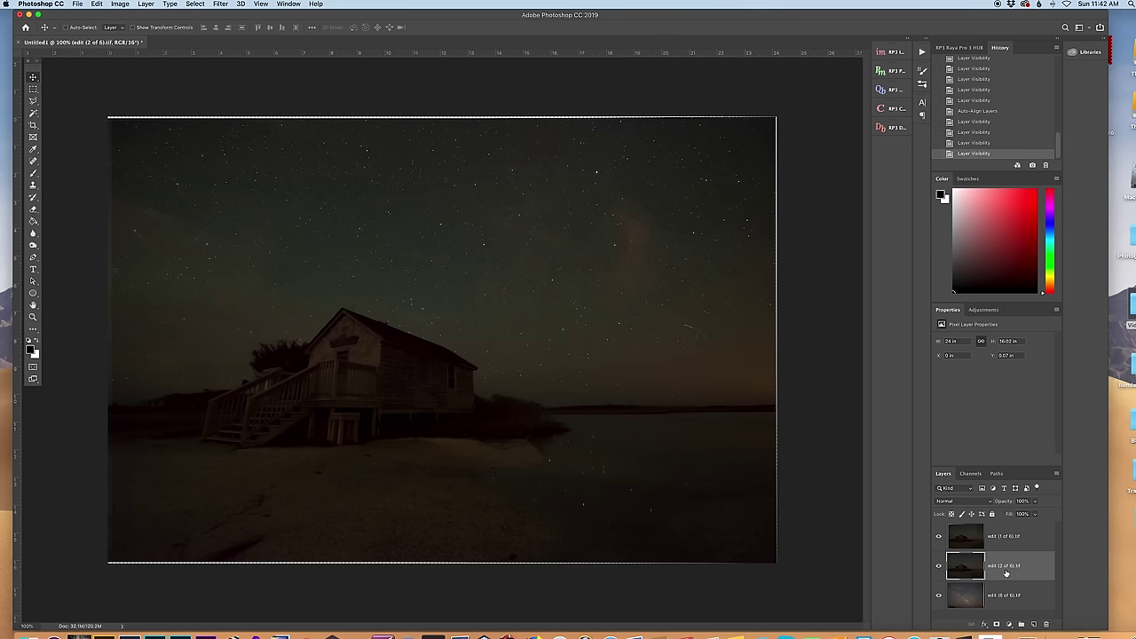
Move the star-trail layer above the starry layer and add a white layer mask
drag(1006, 573, 1004, 538)
click(939, 537)
click(939, 537)
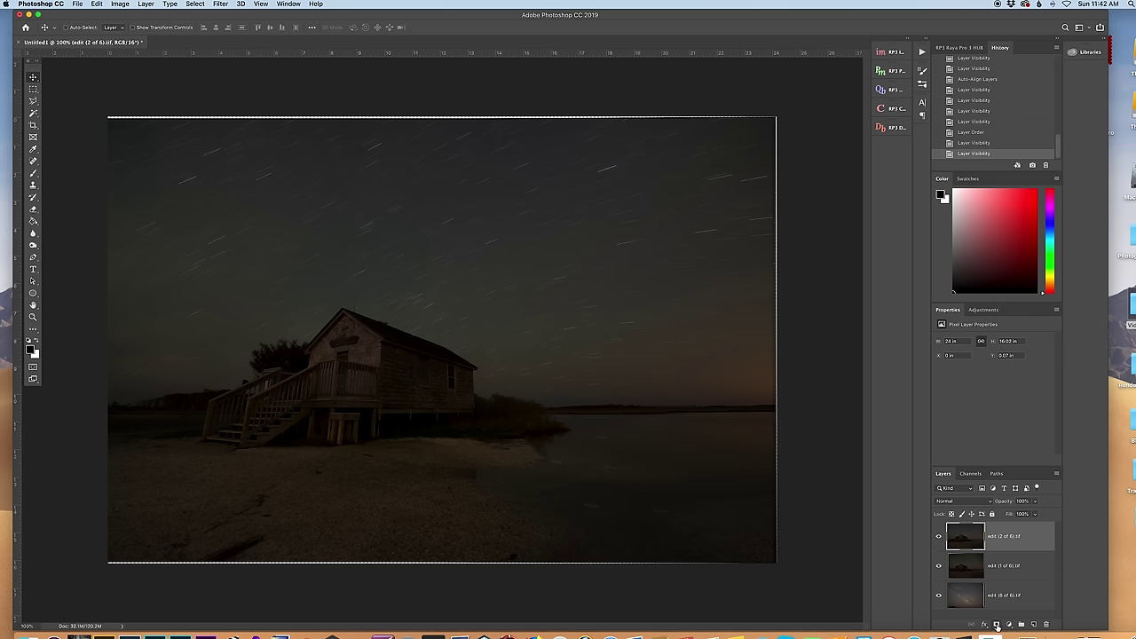
click(997, 626)
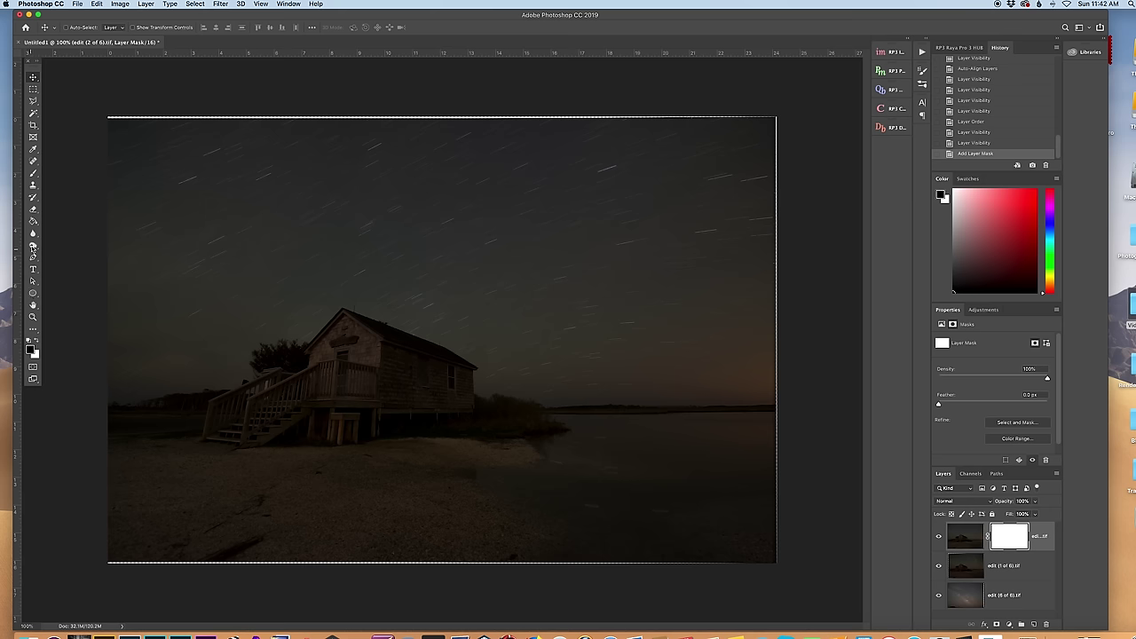
Set up a brush with 0% hardness, about 60% opacity and 150 px size
click(33, 174)
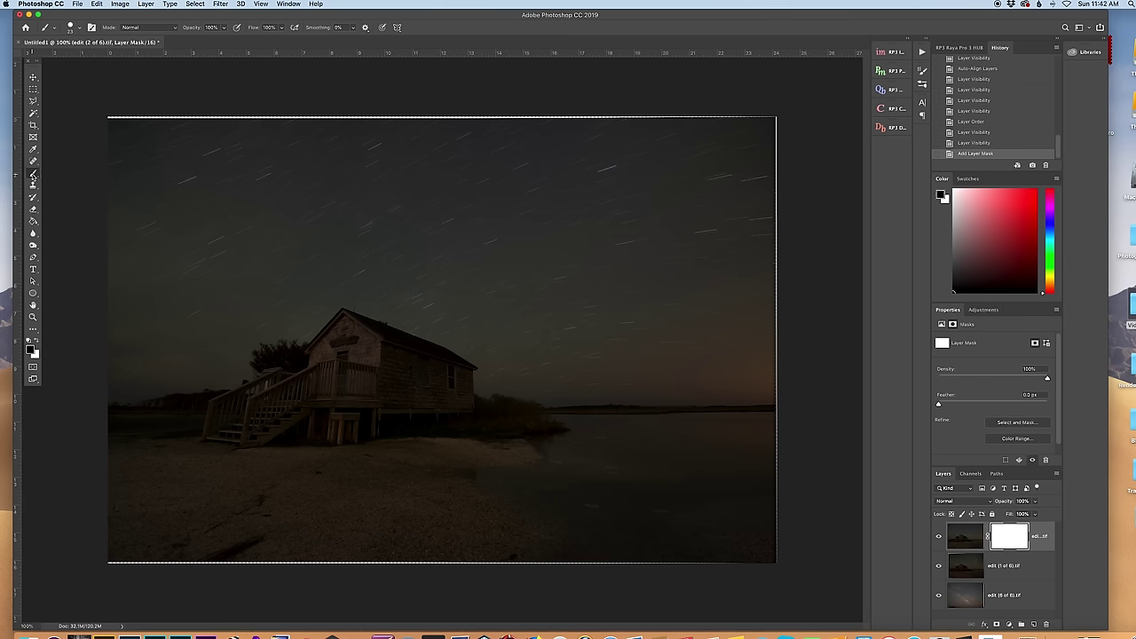
click(80, 27)
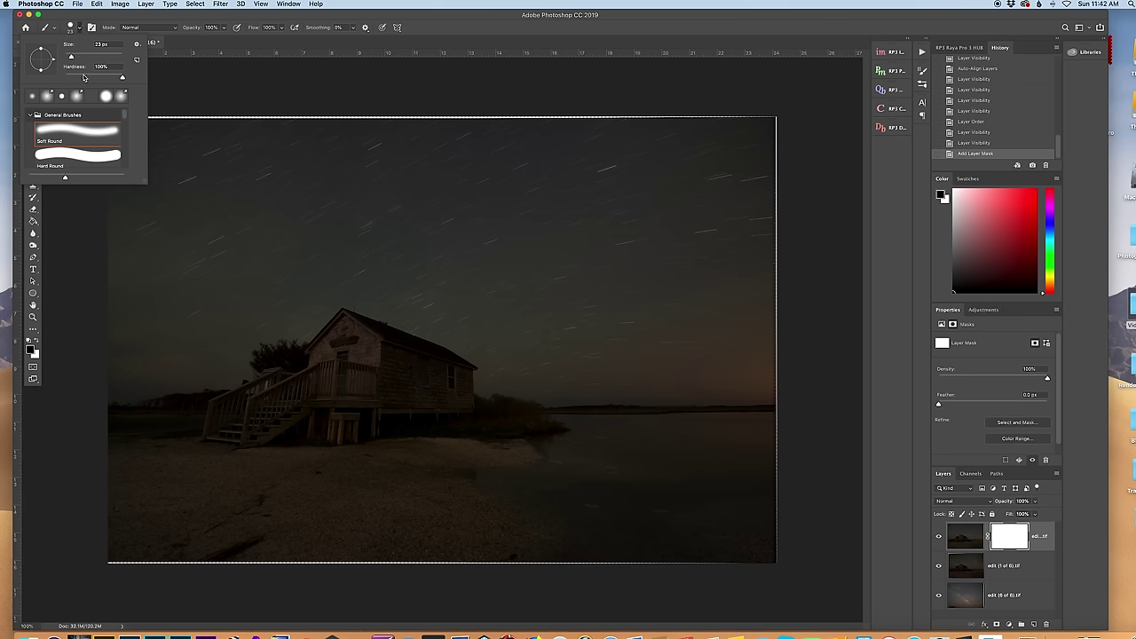
drag(84, 77, 62, 76)
click(222, 29)
drag(221, 39, 207, 41)
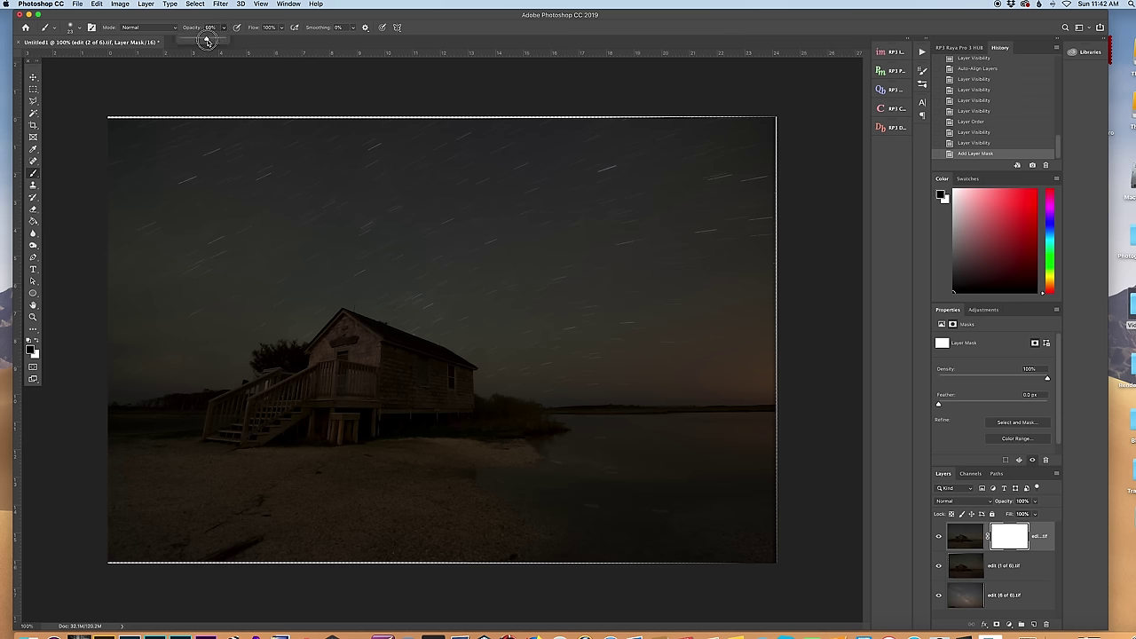
click(82, 32)
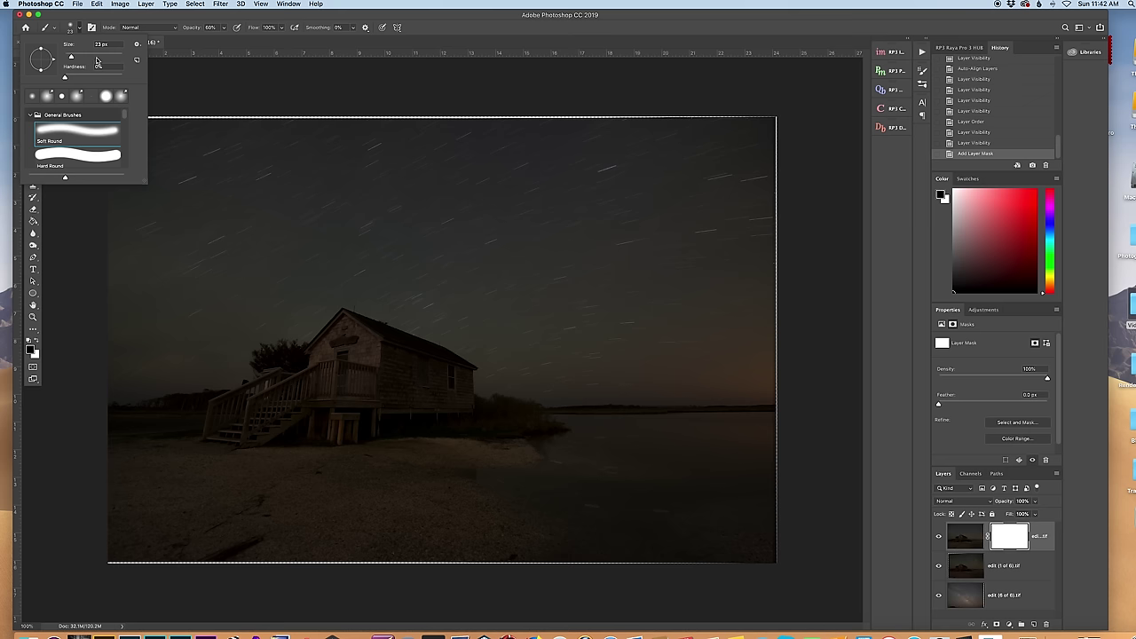
drag(98, 62, 108, 57)
Paint black into the mask to hide star trails over the lower-right water
click(332, 152)
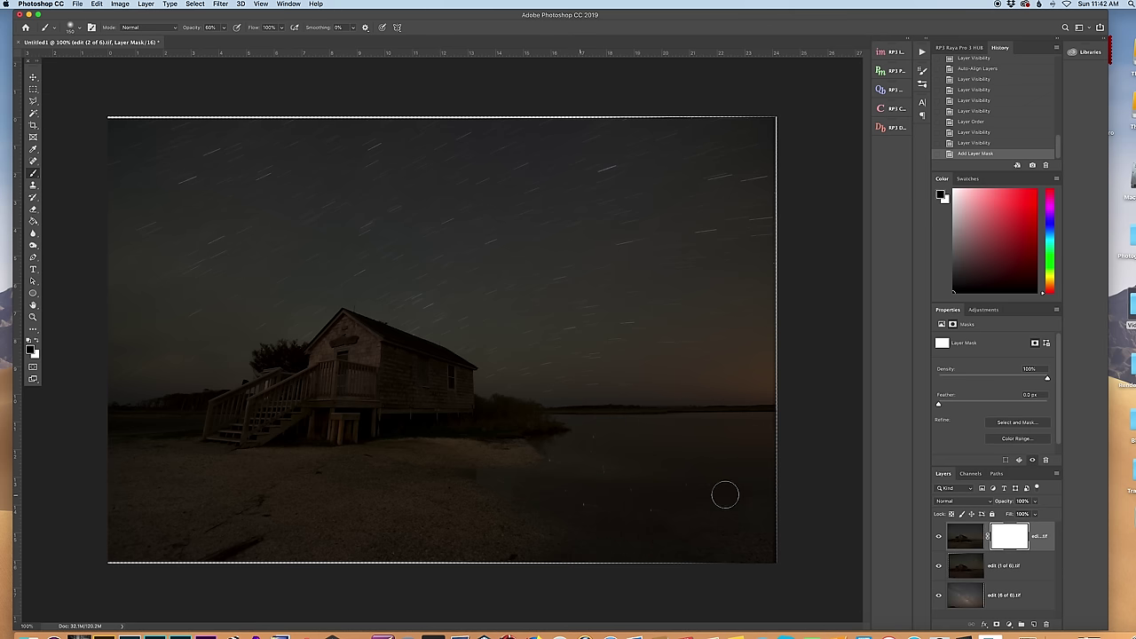
mouse_move(720, 494)
mouse_down()
mouse_move(582, 458)
mouse_move(611, 437)
mouse_move(572, 440)
mouse_move(710, 463)
mouse_up()
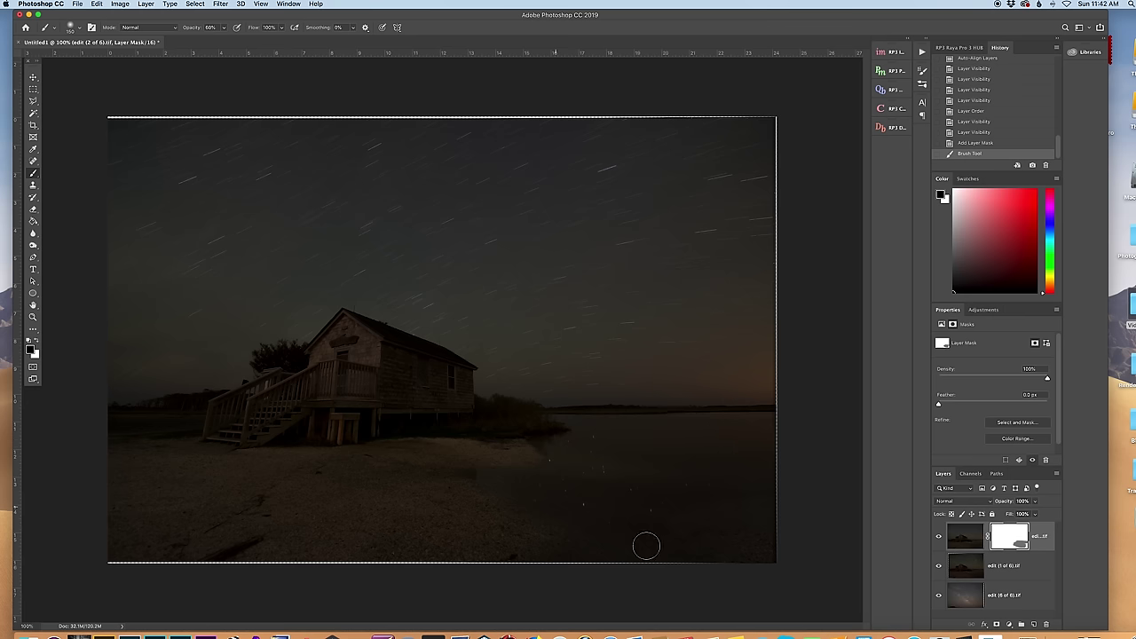
mouse_move(672, 556)
mouse_down()
mouse_move(601, 515)
mouse_move(677, 442)
mouse_move(568, 439)
mouse_up()
At 300% zoom, mask out the remaining star reflections near the shore and right-hand water
key(super+equal)
key(super+equal)
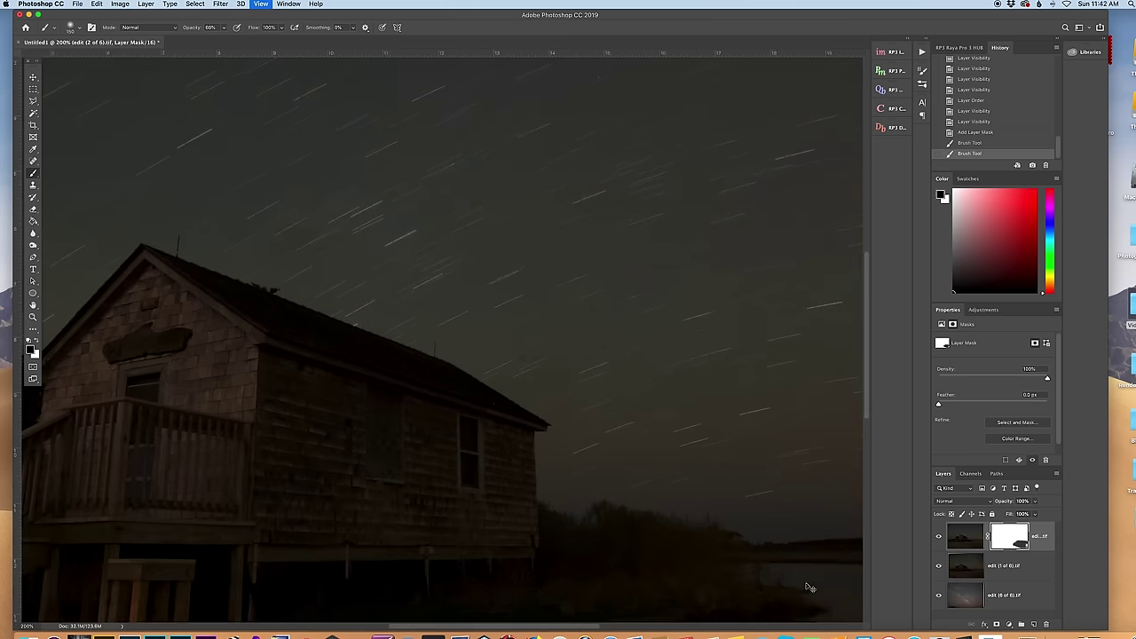
scroll(743, 473, down, 10)
scroll(743, 474, right, 8)
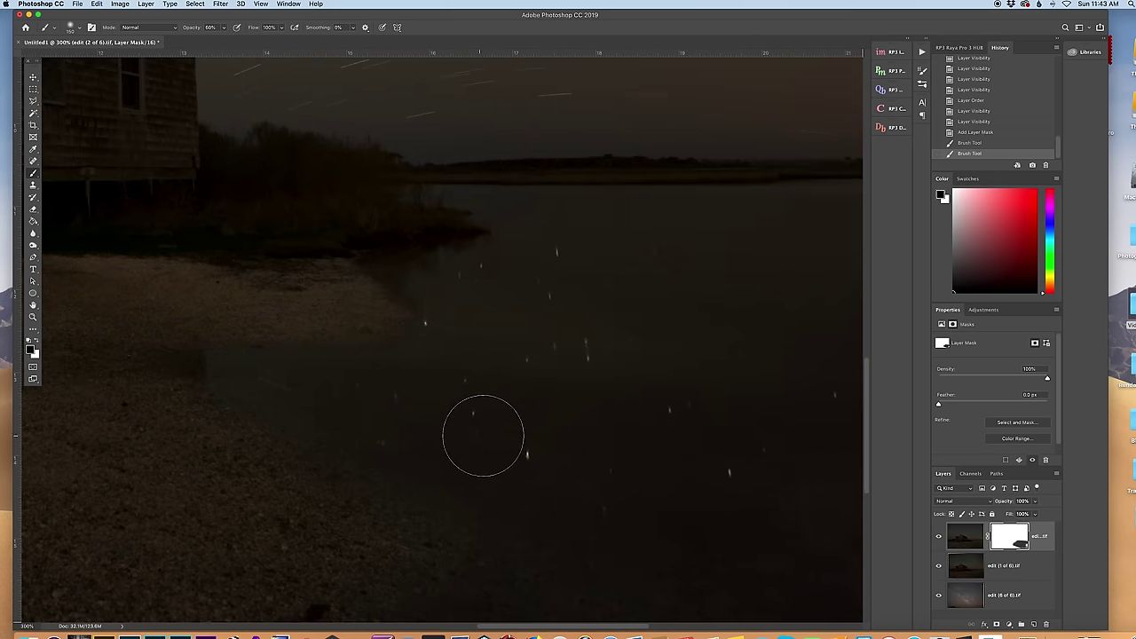
click(301, 390)
click(654, 470)
scroll(658, 469, right, 5)
scroll(658, 468, up, 1)
scroll(657, 468, right, 10)
scroll(658, 469, down, 8)
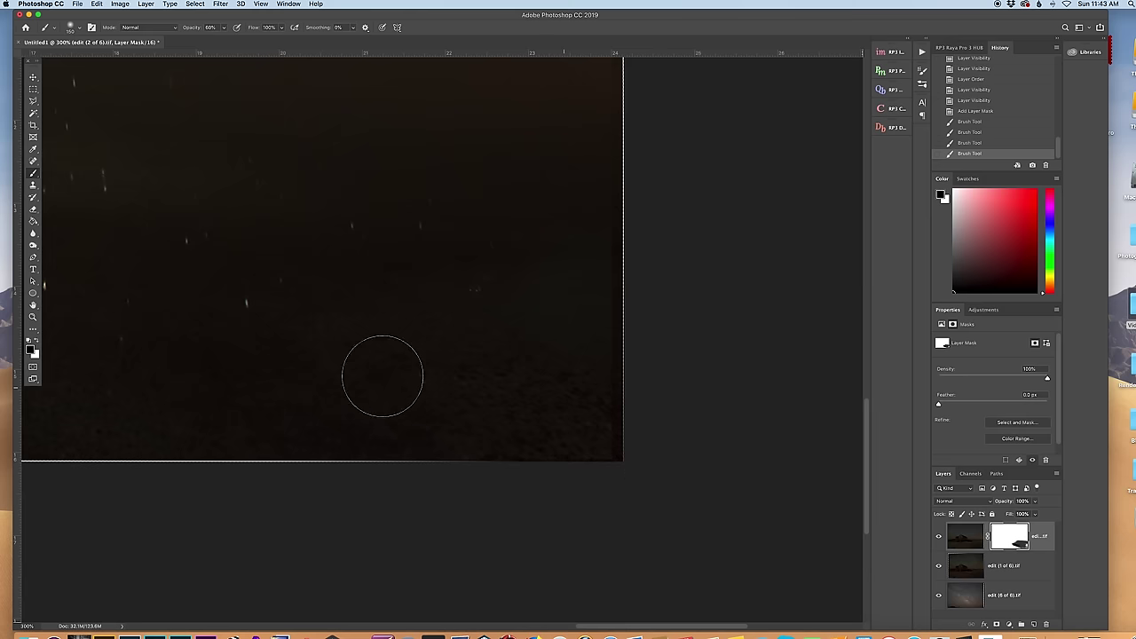
click(323, 362)
scroll(406, 423, up, 6)
scroll(406, 423, left, 4)
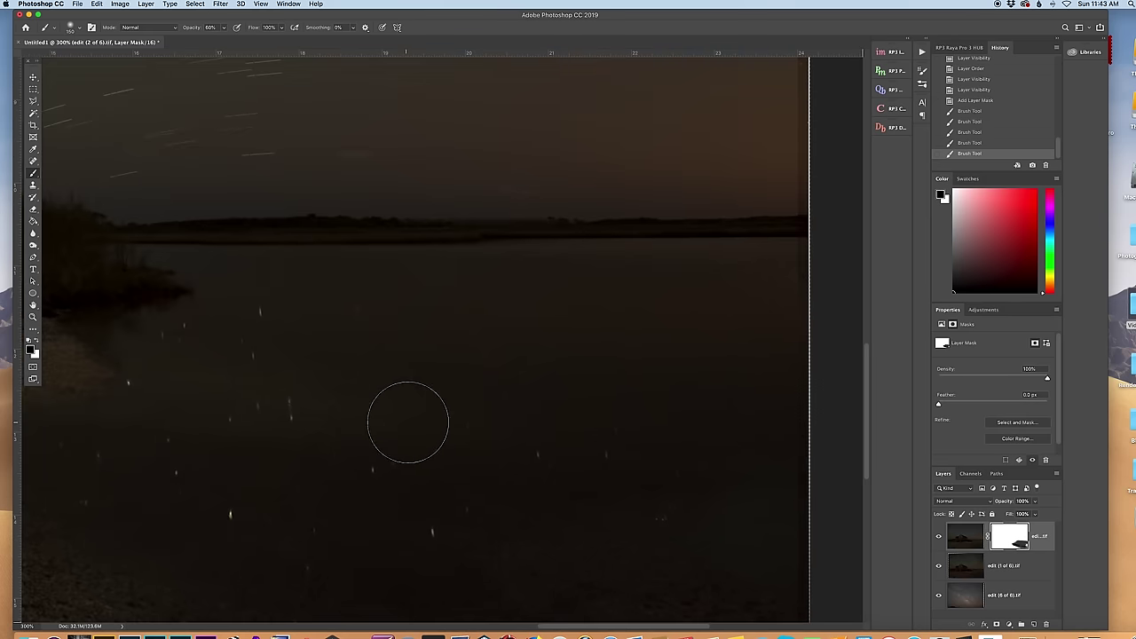
Paint white along the horizon to restore the star trails there, then return to black
click(37, 341)
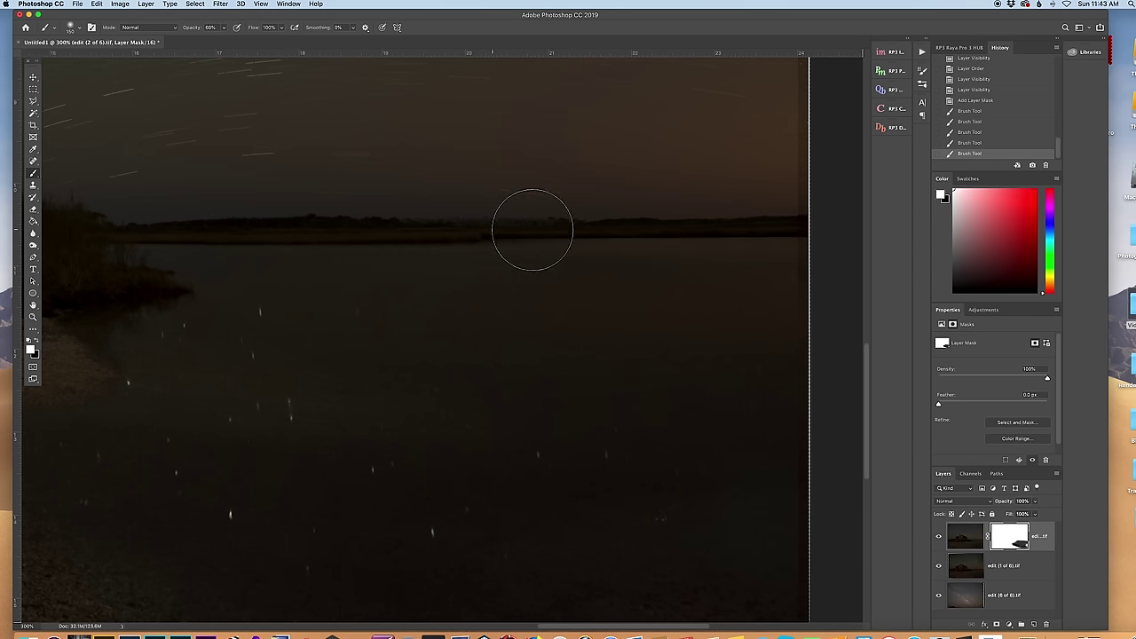
drag(567, 231, 824, 246)
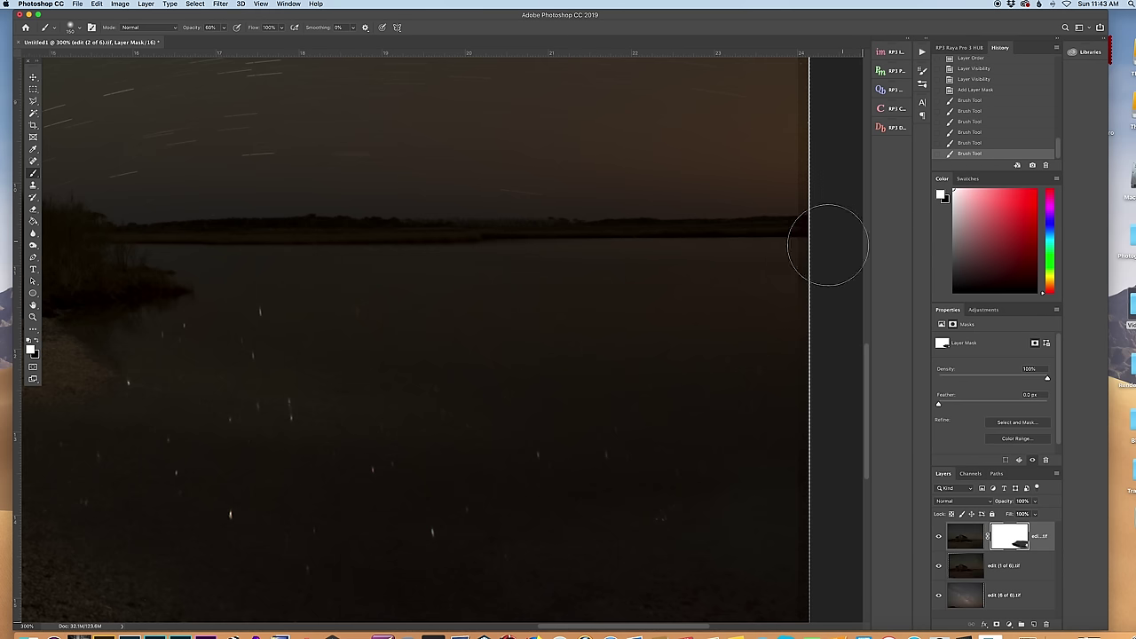
click(38, 342)
scroll(327, 261, down, 3)
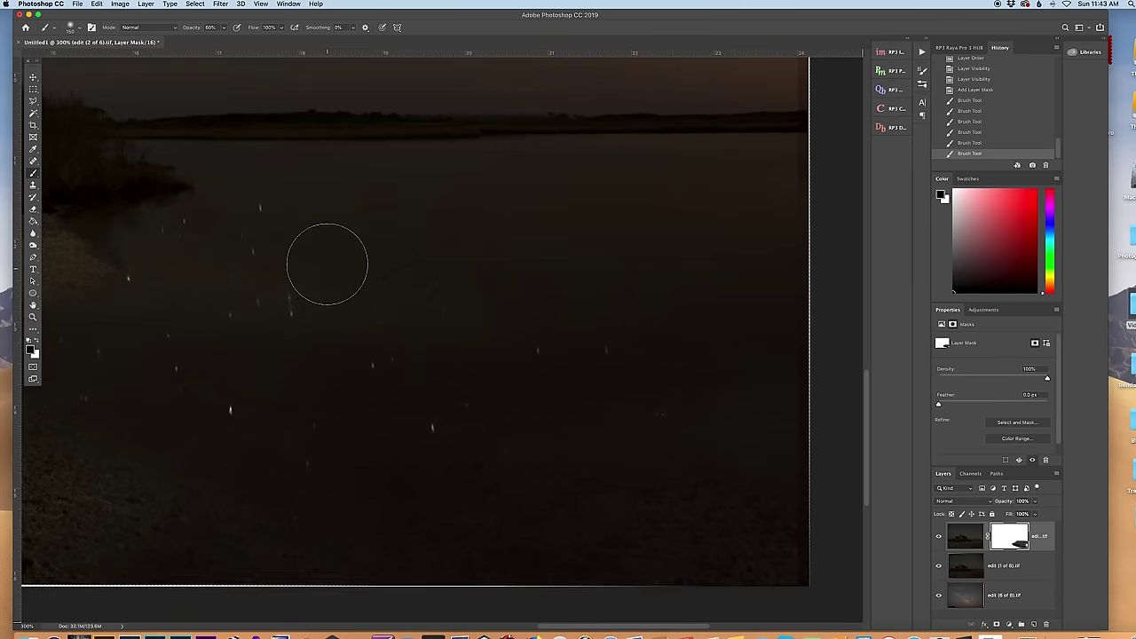
scroll(327, 261, up, 2)
scroll(327, 261, left, 1)
With the red mask overlay shown, fill the gap at the water's right edge and zoom out
key(backslash)
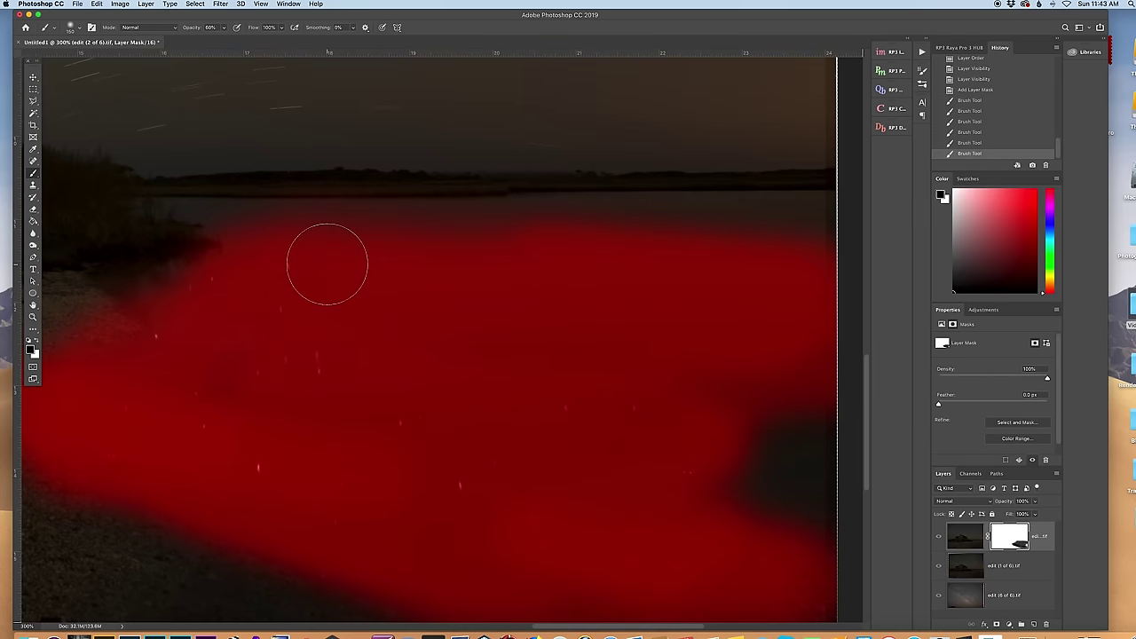
key(super+minus)
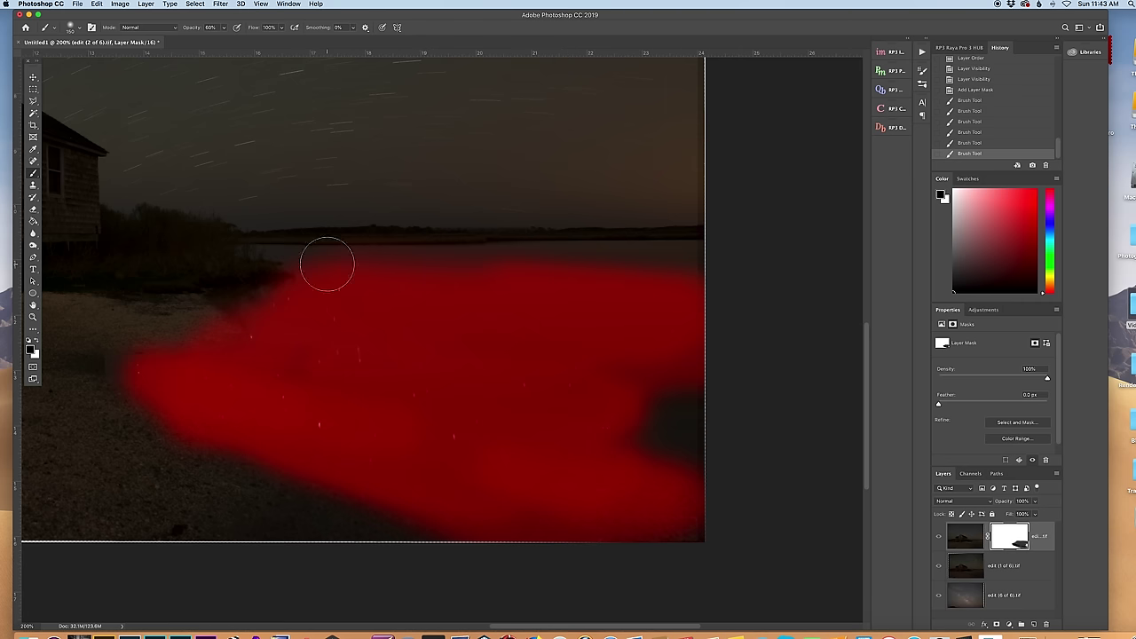
mouse_move(664, 479)
mouse_down()
mouse_move(636, 402)
mouse_move(678, 420)
mouse_move(690, 479)
mouse_up()
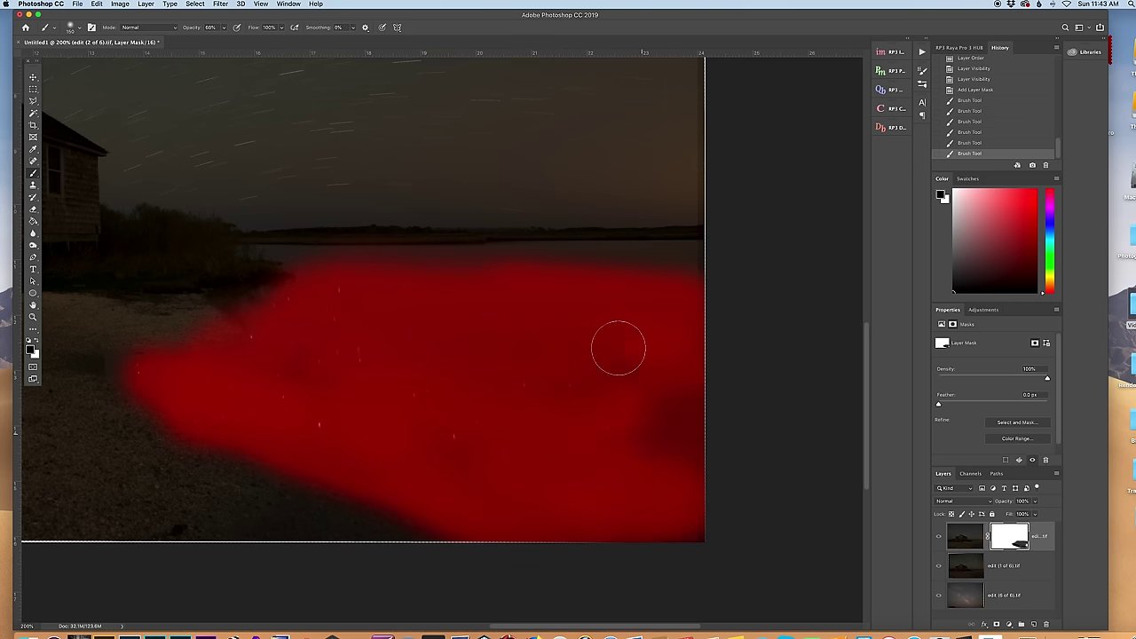
key(super+minus)
key(backslash)
key(super+minus)
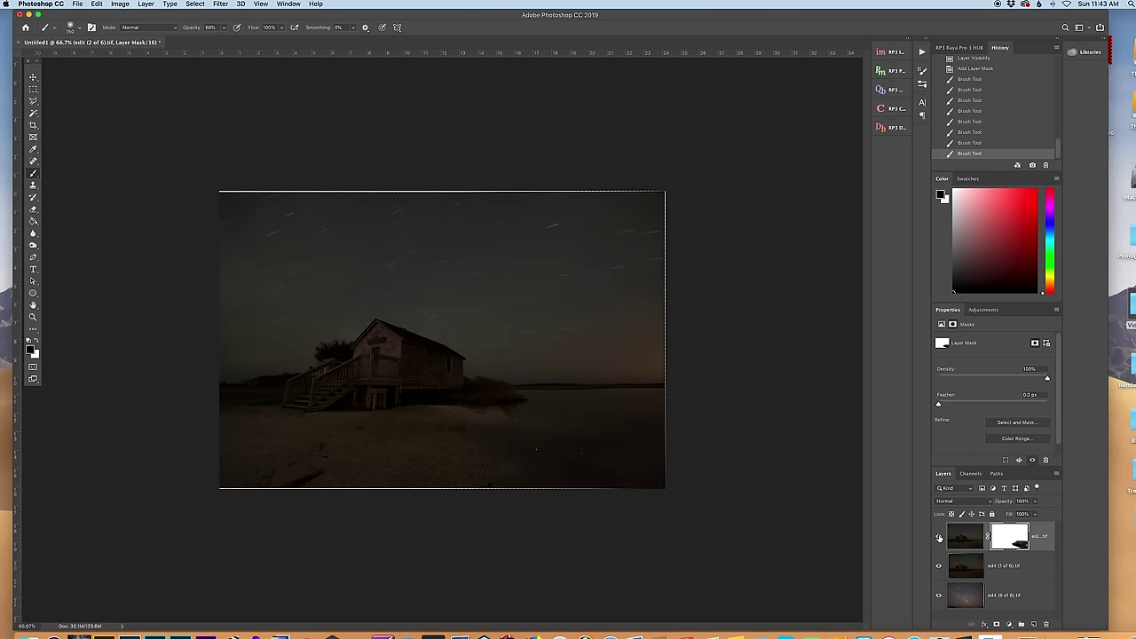
Merge the masked layer down and check the result by toggling the top layer
right_click(1051, 547)
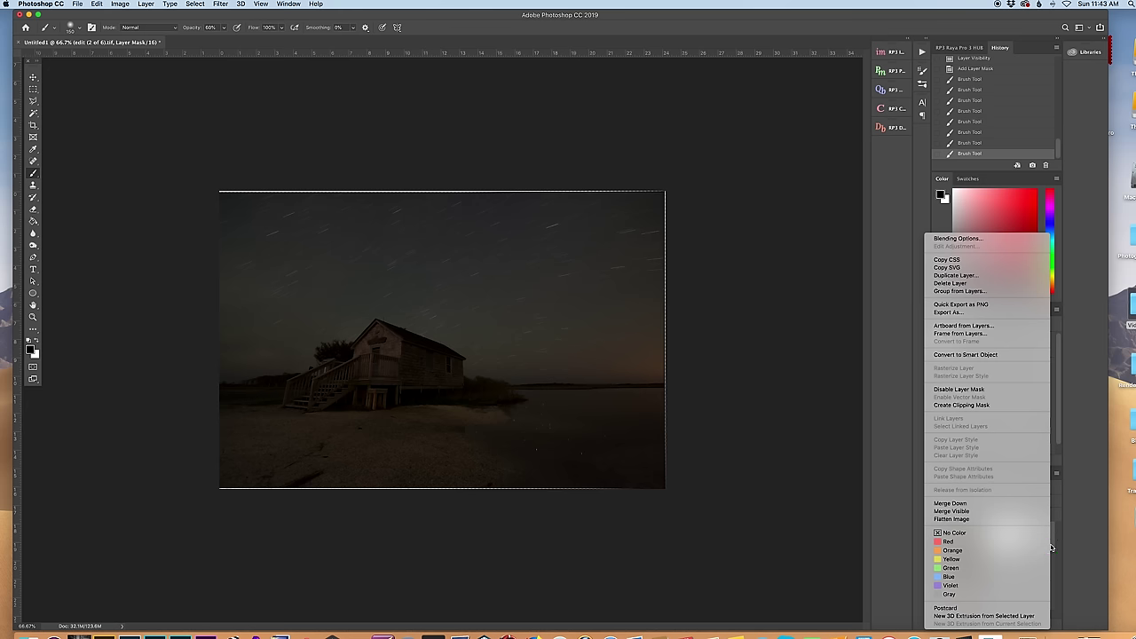
click(1012, 506)
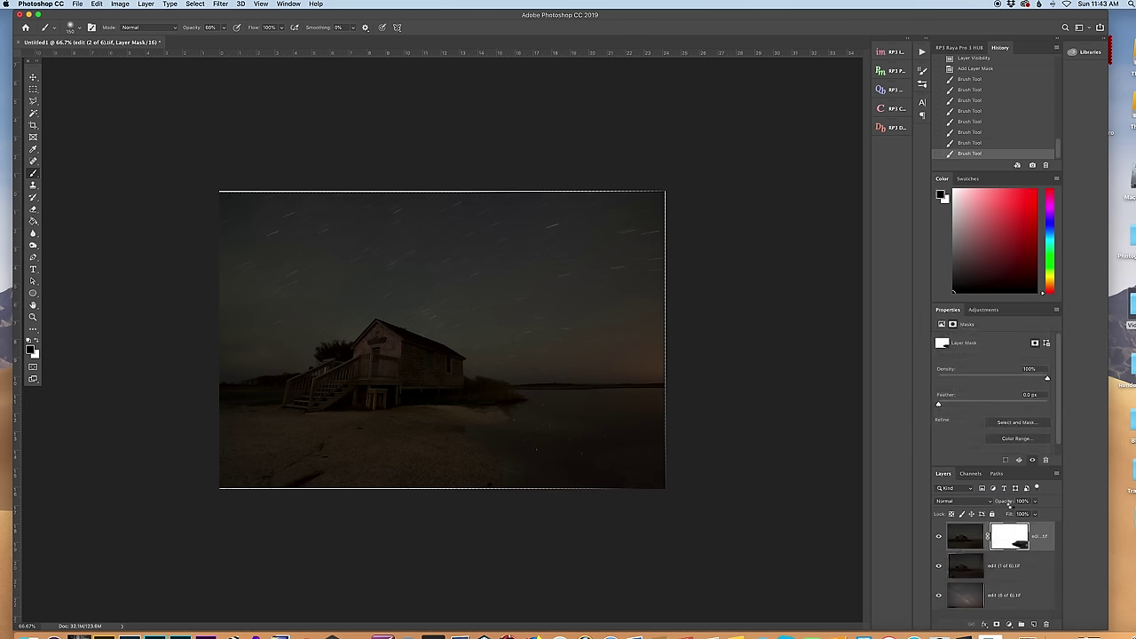
click(939, 536)
click(939, 536)
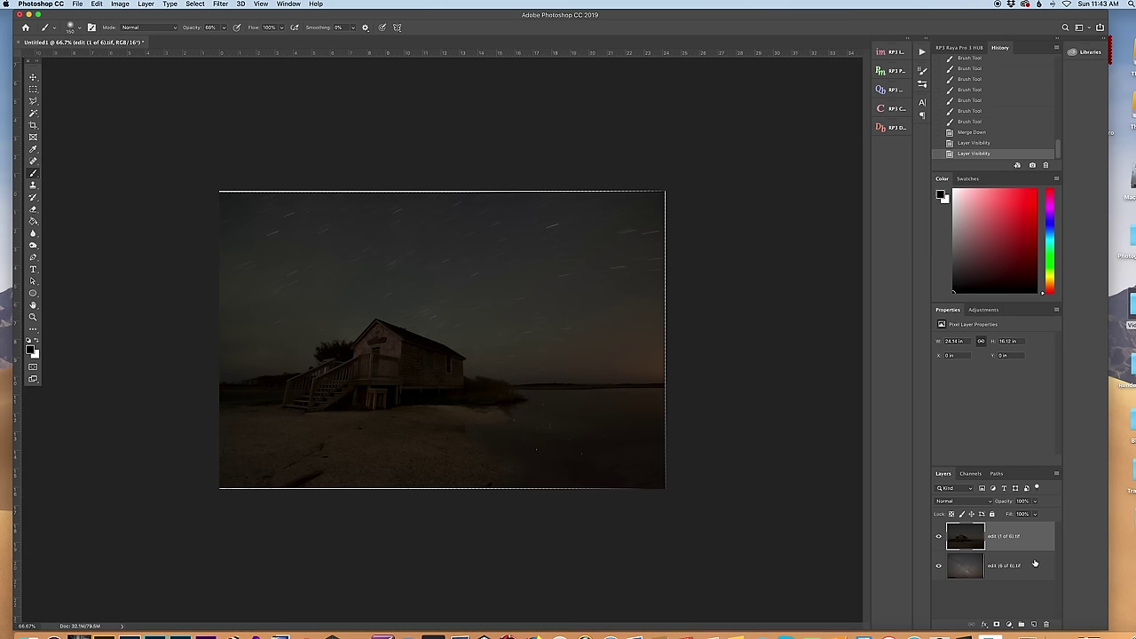
Duplicate both the edit (1 of 6).tif and edit (6 of 6).tif layers
click(1003, 569)
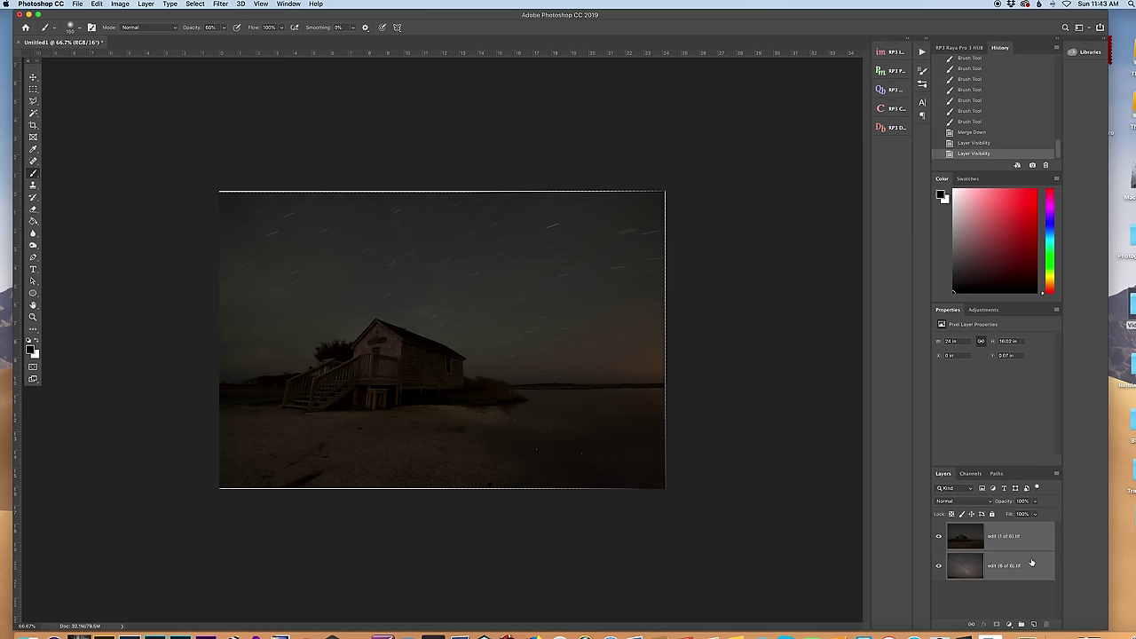
drag(1031, 562, 1032, 624)
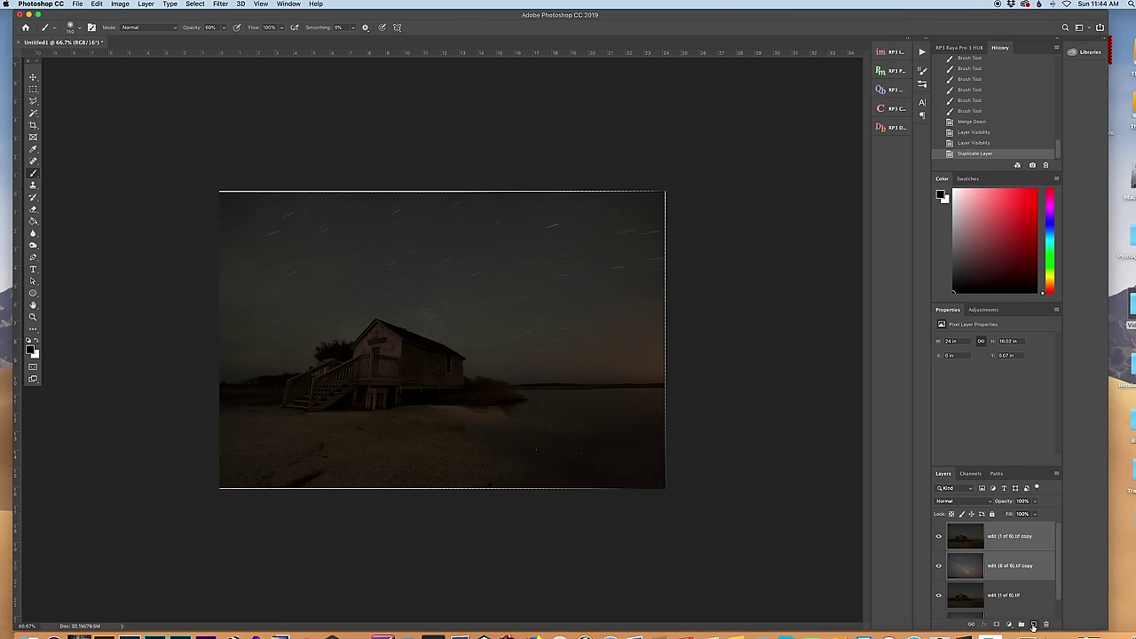
scroll(1016, 598, down, 1)
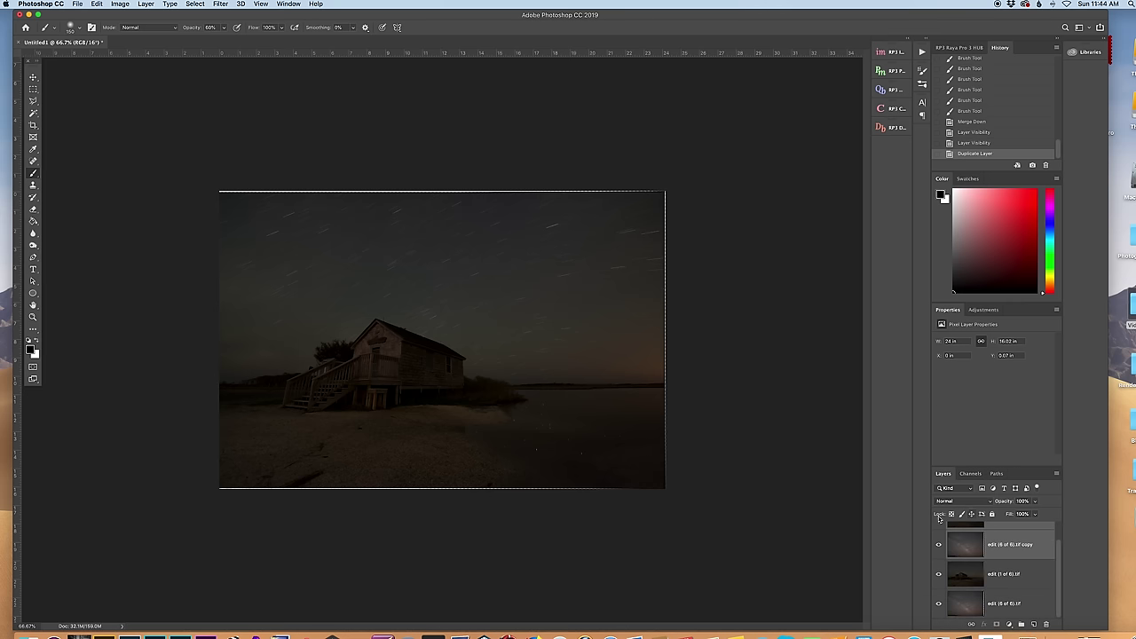
scroll(990, 559, up, 2)
click(1001, 568)
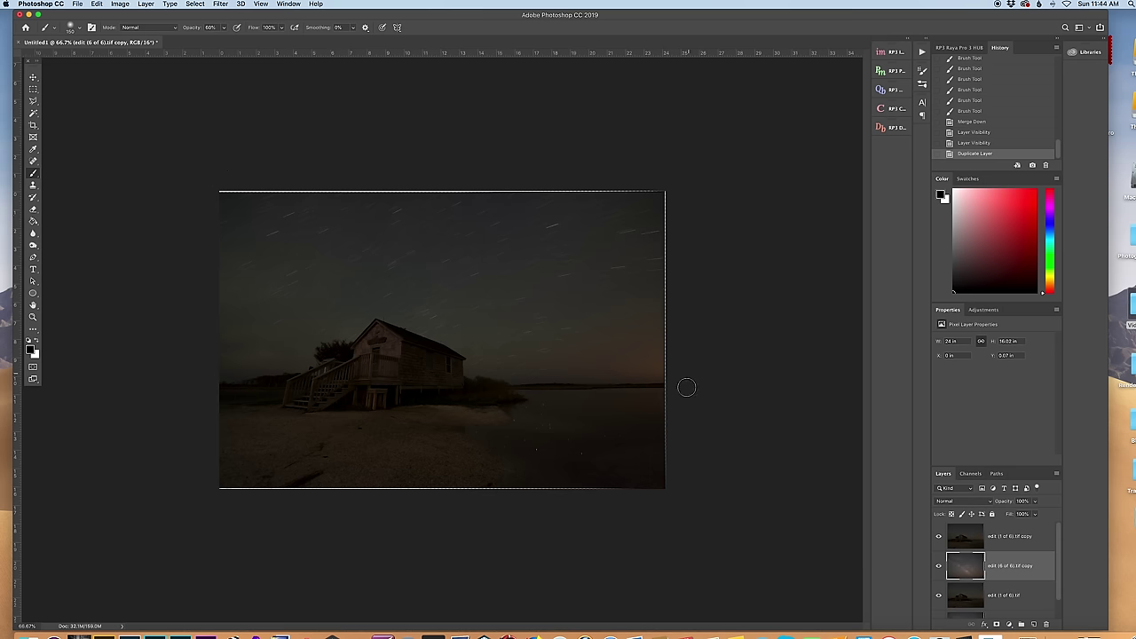
Increase the canvas height to 20 inches in Canvas Size
click(120, 5)
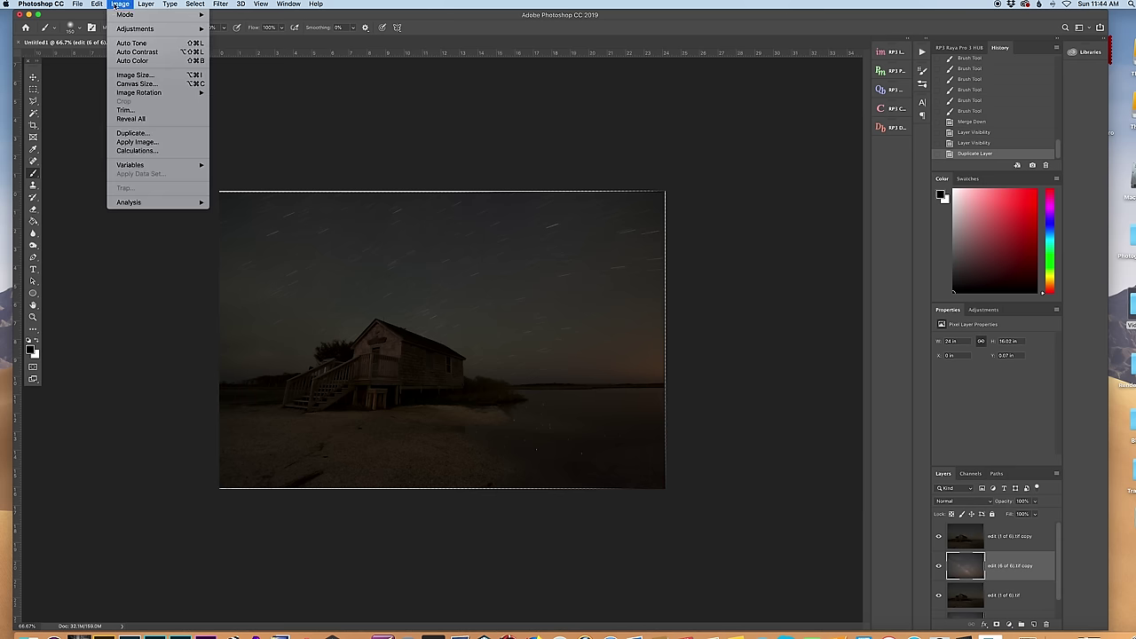
click(137, 84)
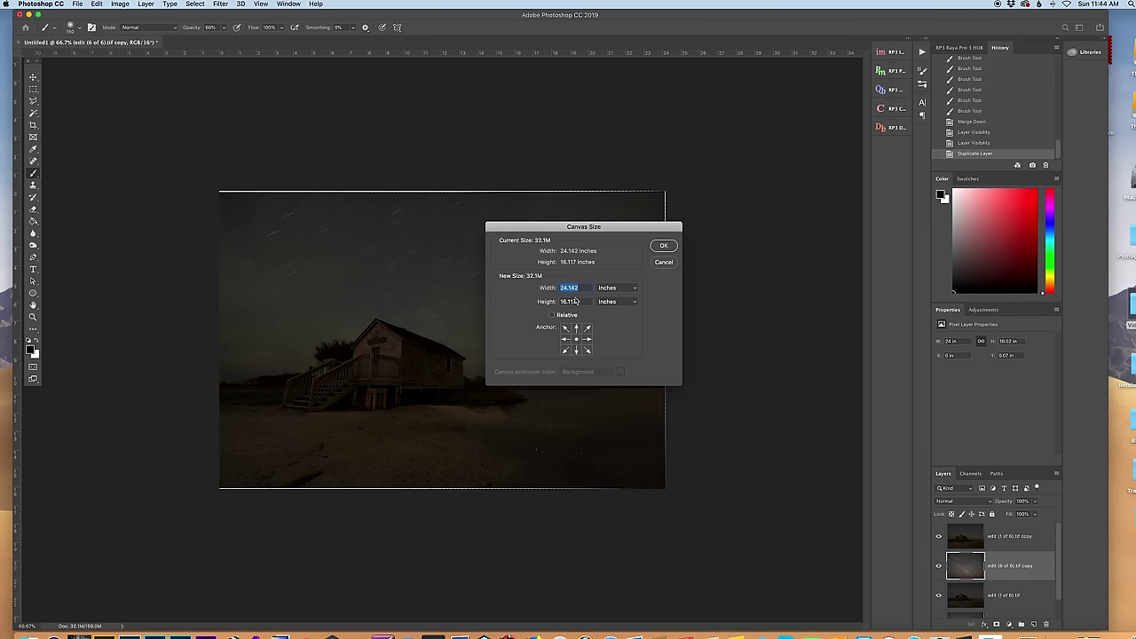
double_click(580, 302)
text(20)
click(663, 245)
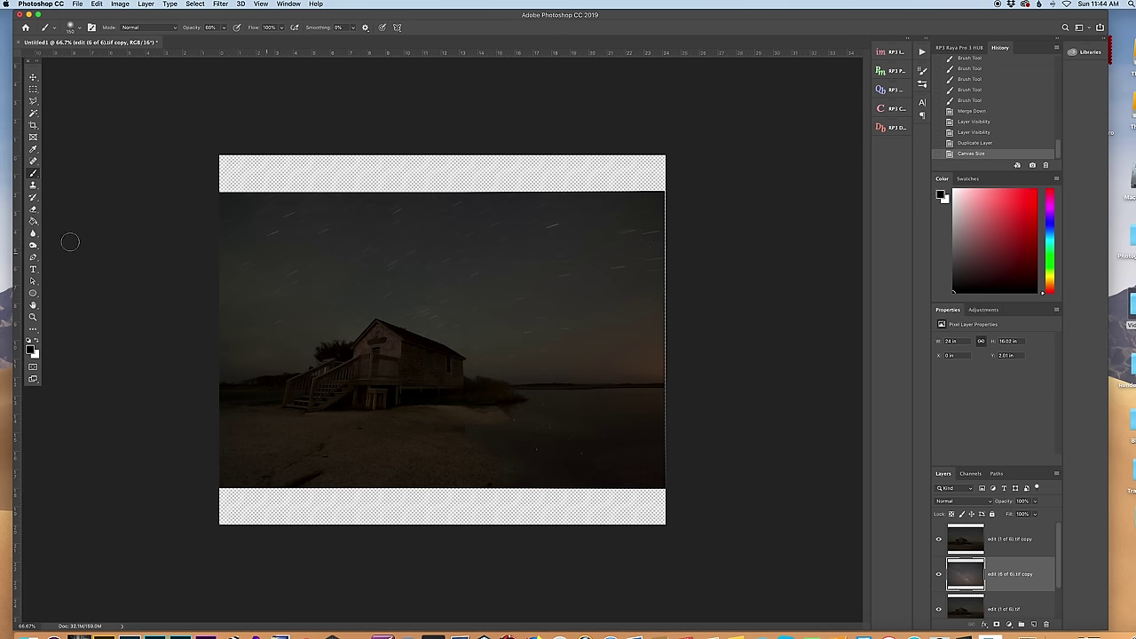
Move the foreground copy down toward the canvas bottom and scale it up slightly with Free Transform
click(33, 78)
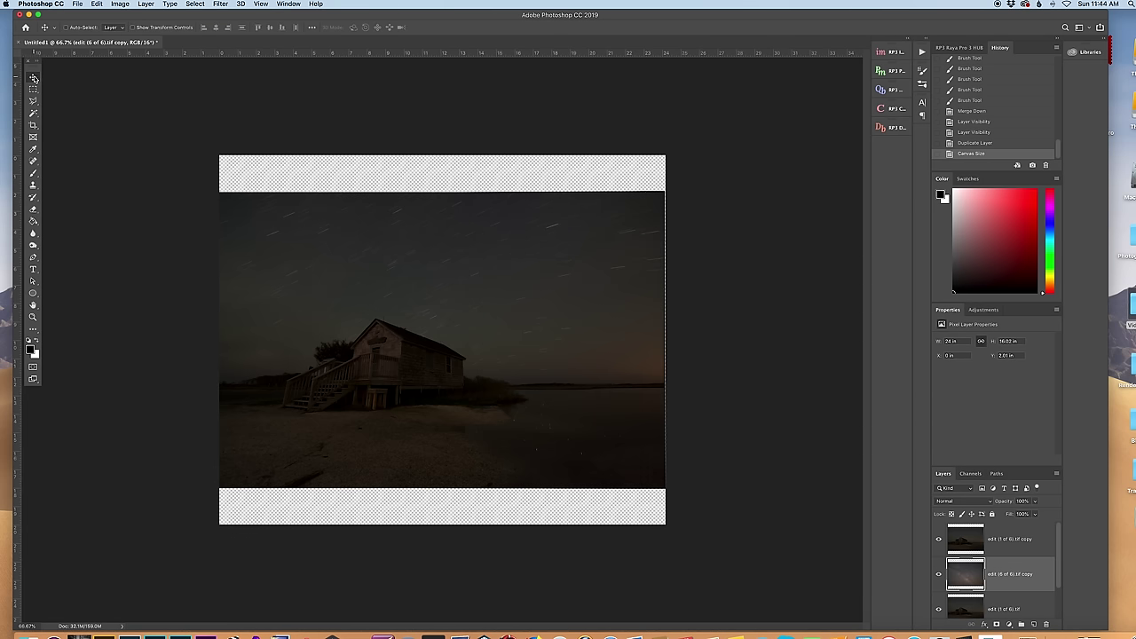
click(998, 539)
drag(484, 338, 476, 369)
key(Down)
key(Down)
key(Down)
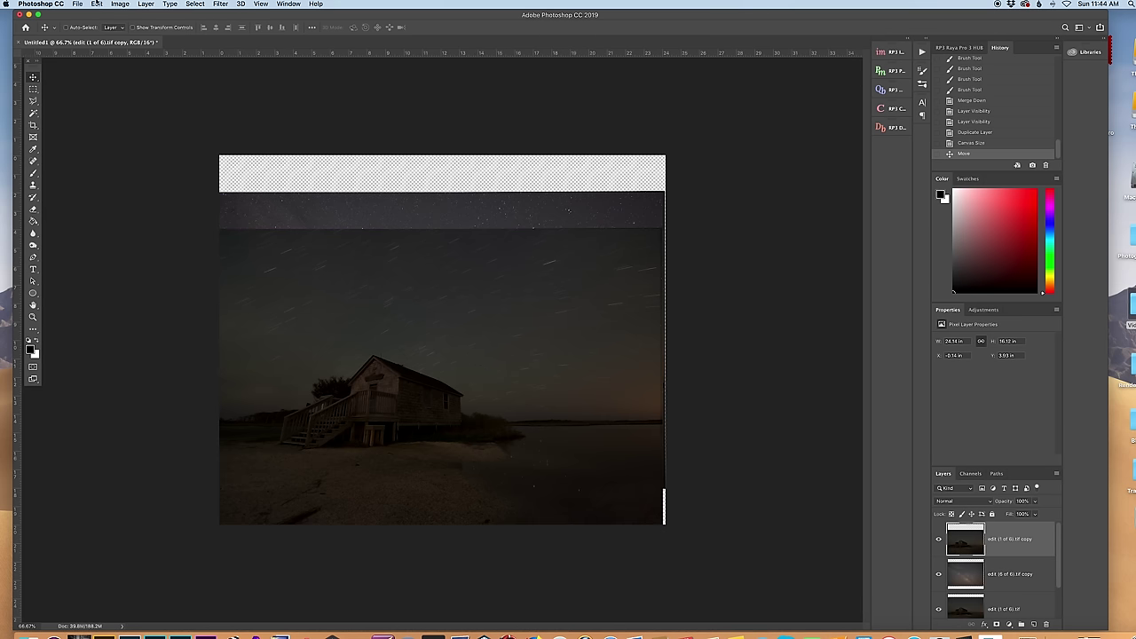
click(96, 4)
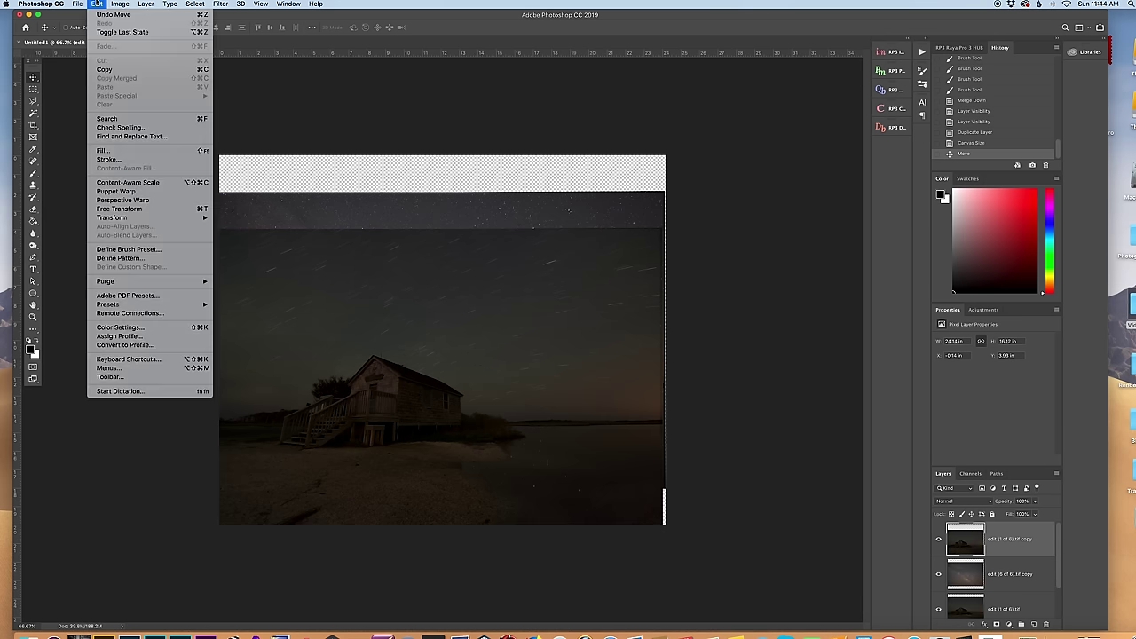
click(153, 209)
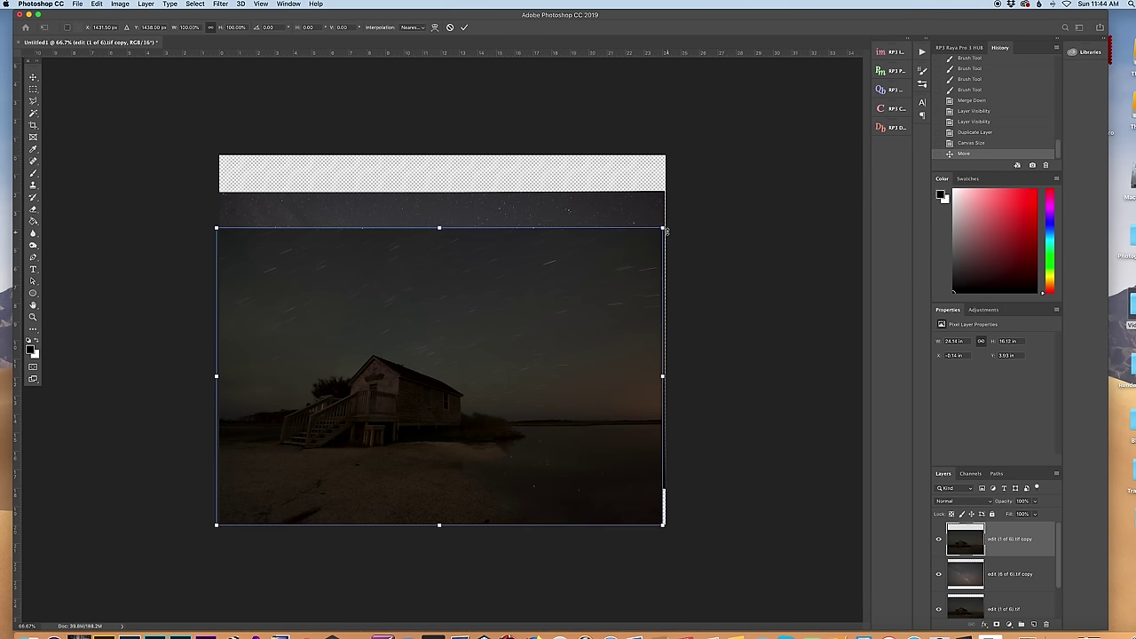
drag(664, 229, 669, 225)
key(Return)
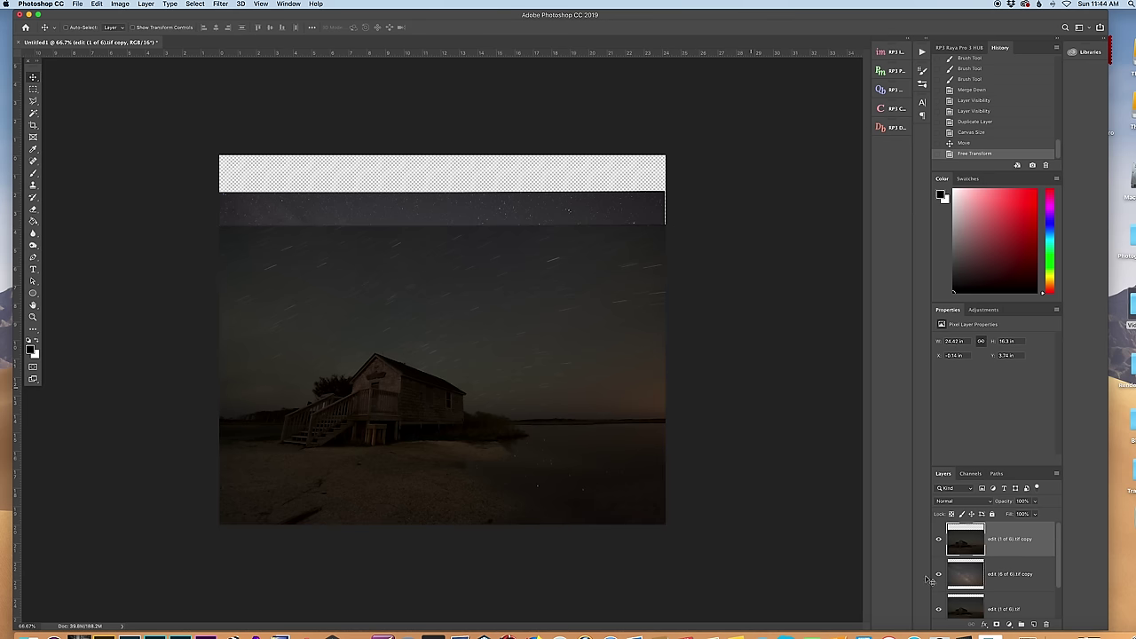
Lower the foreground copy layer's opacity to 51%
click(948, 575)
click(1004, 550)
click(1030, 501)
click(1016, 515)
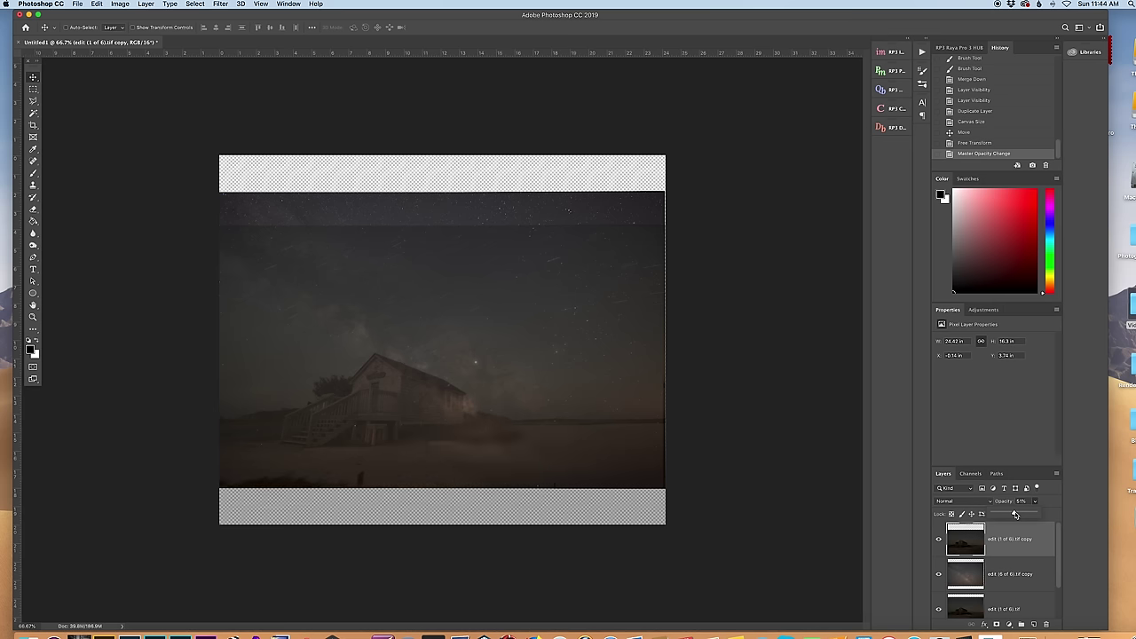
click(1021, 575)
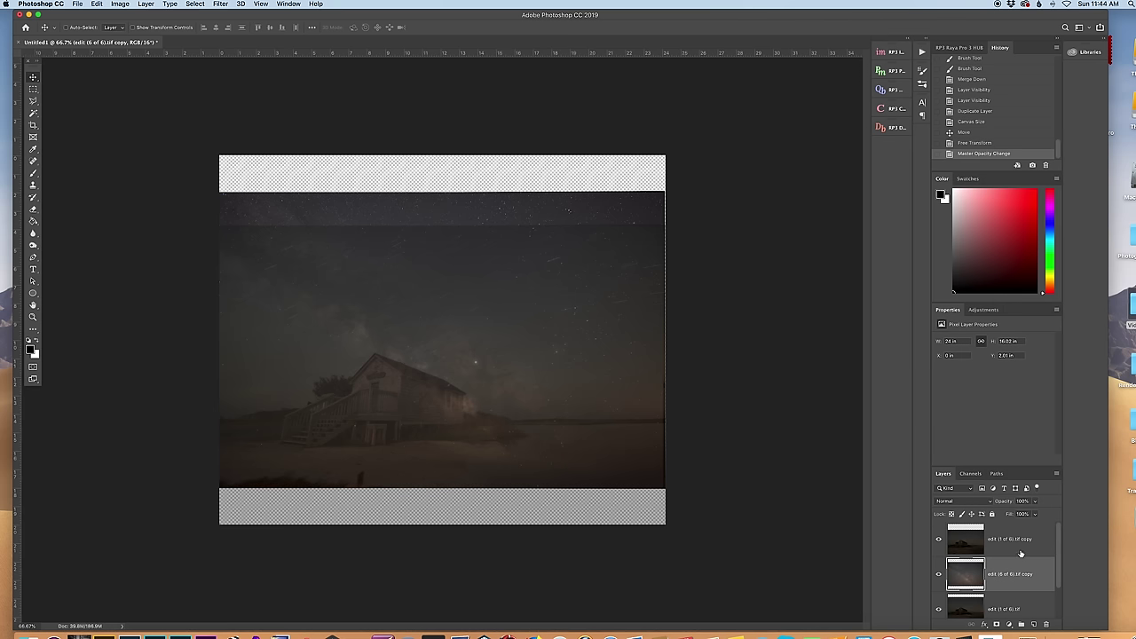
Move the edit (6 of 6) copy Milky Way layer up and widen it slightly with Free Transform
drag(517, 336, 518, 283)
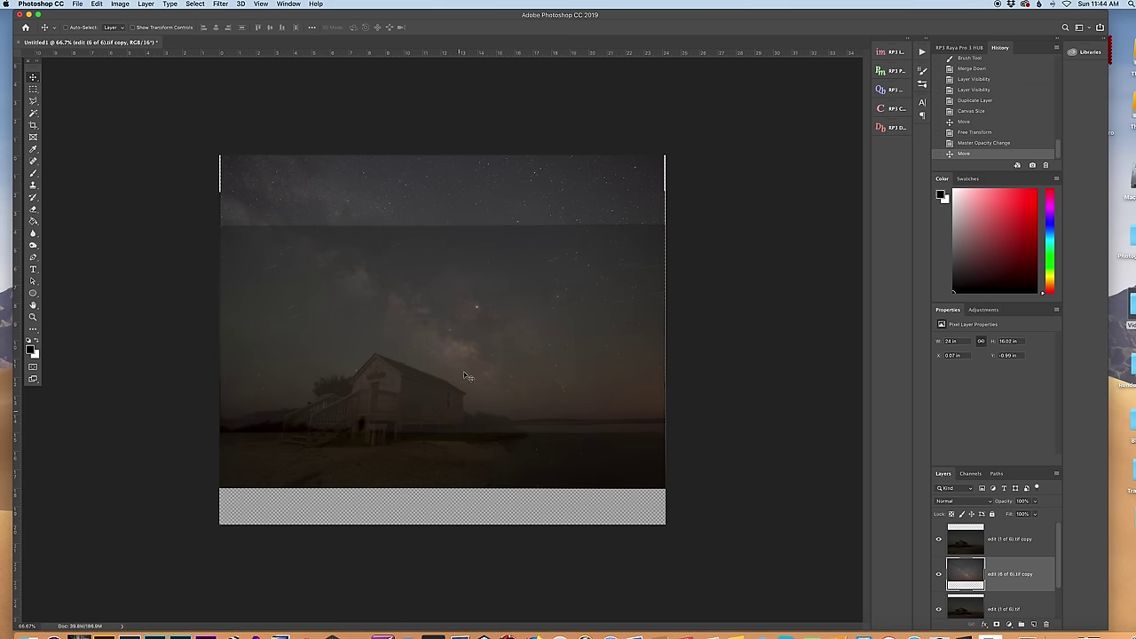
drag(487, 349, 502, 348)
click(99, 4)
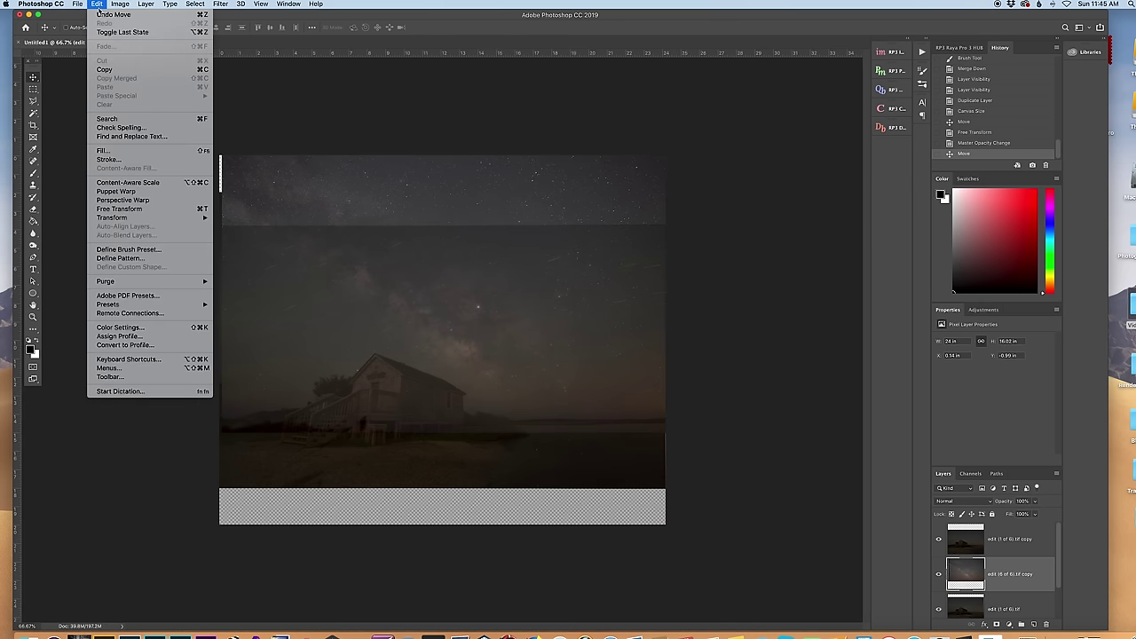
click(133, 209)
drag(220, 283, 206, 270)
key(Return)
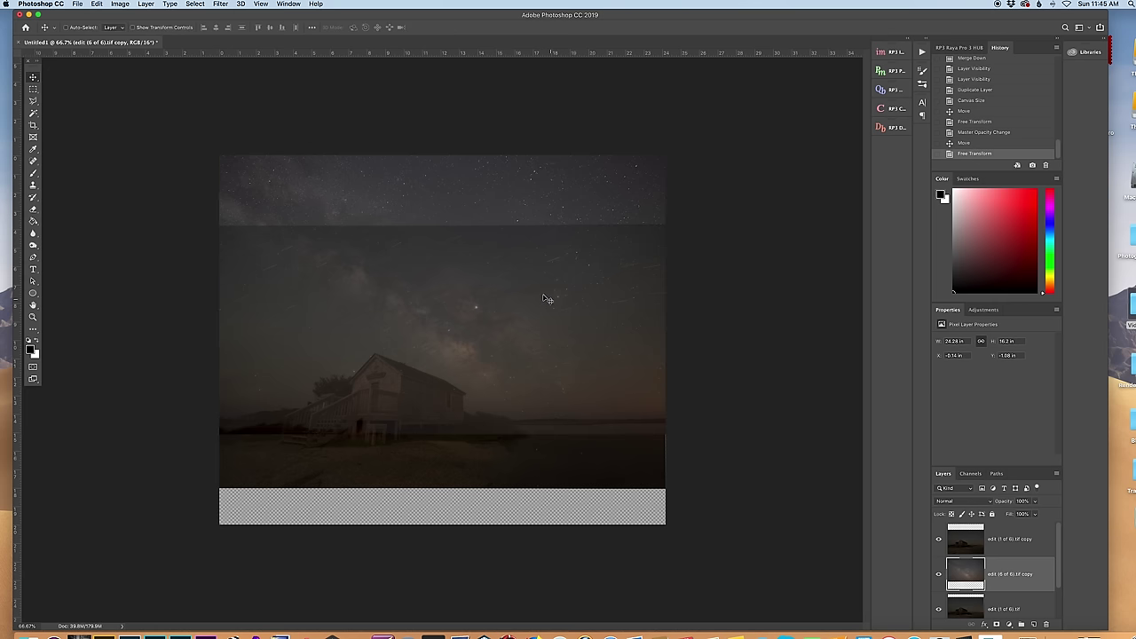
Restore the edit (1 of 6) copy foreground layer to 100% opacity
click(1034, 528)
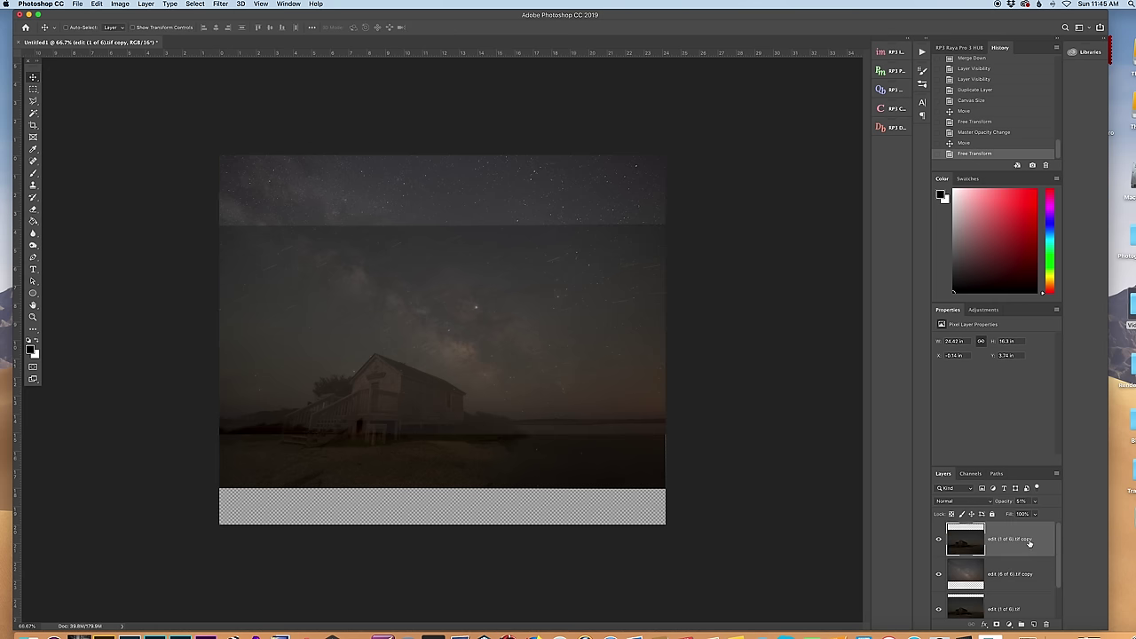
click(1035, 501)
drag(1031, 514, 1054, 514)
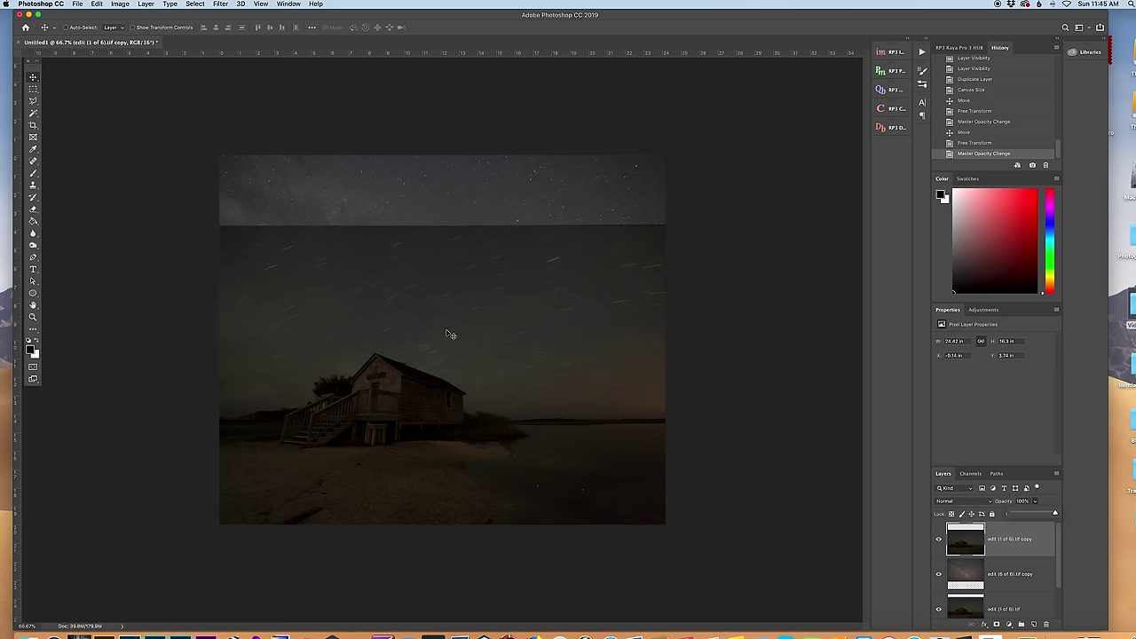
Add a white layer mask to the top layer and set a brush to 100% hardness and 100% opacity
scroll(1017, 597, down, 2)
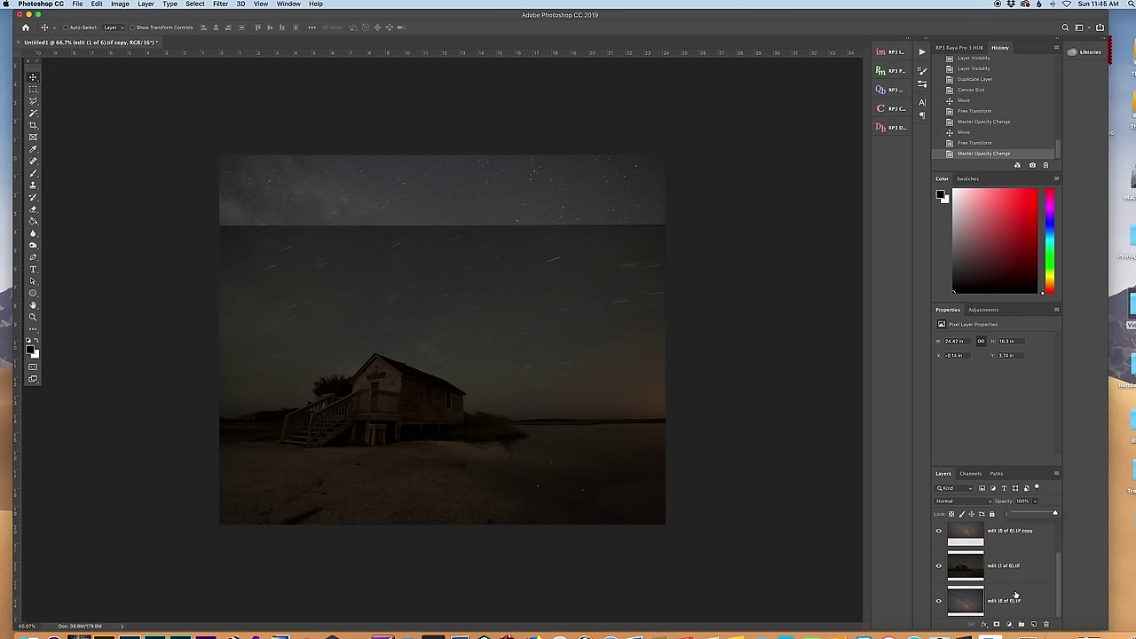
click(992, 624)
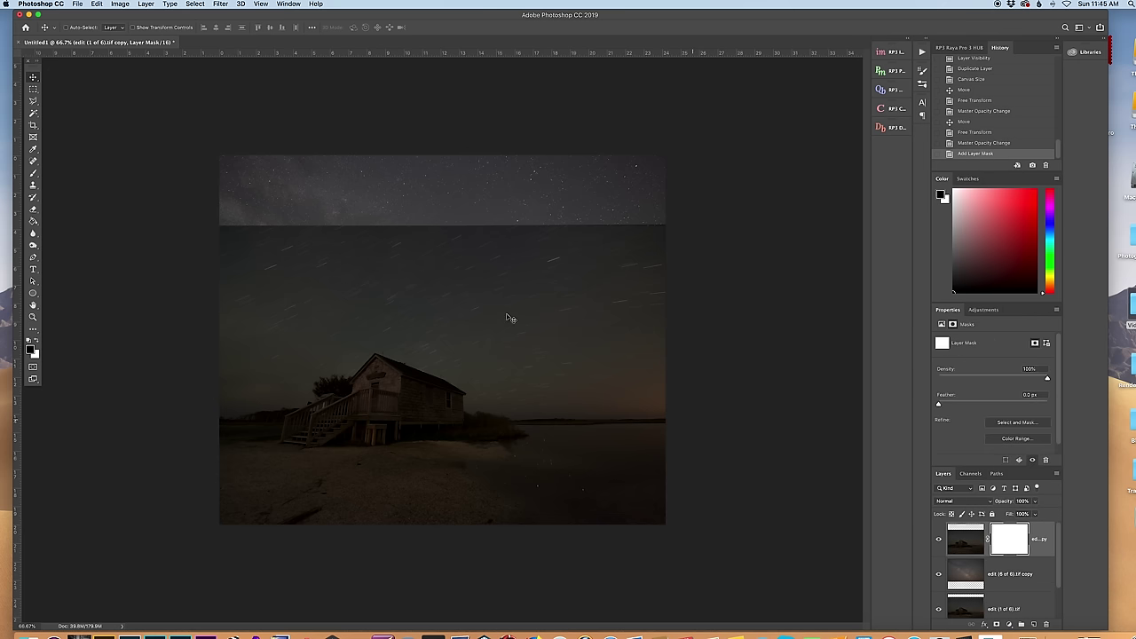
click(33, 173)
click(71, 173)
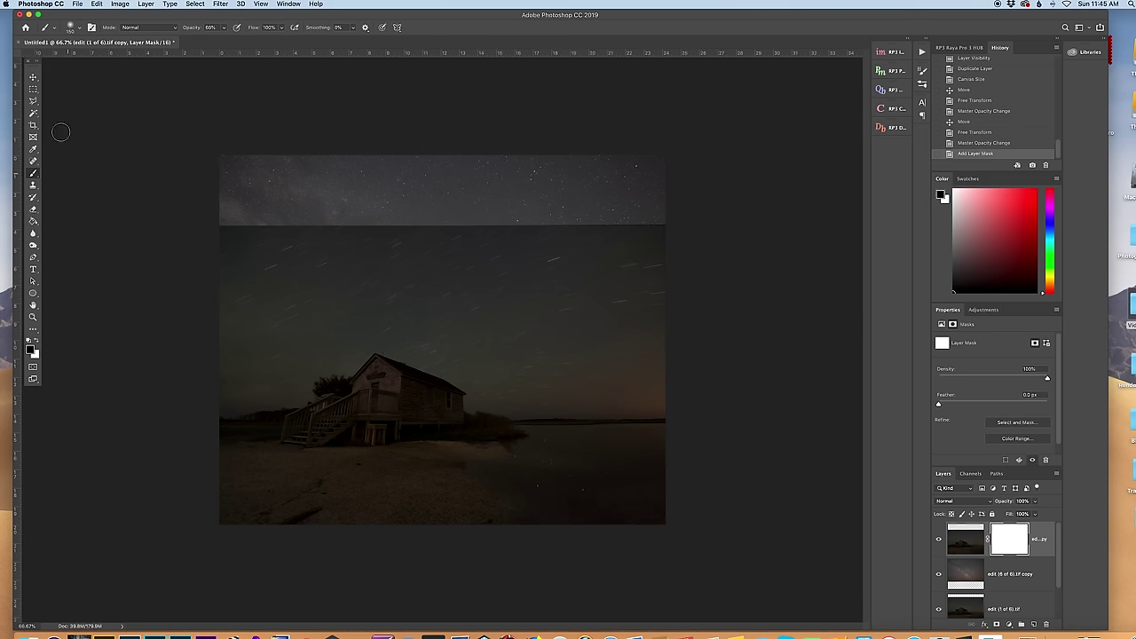
click(76, 28)
drag(63, 79, 129, 78)
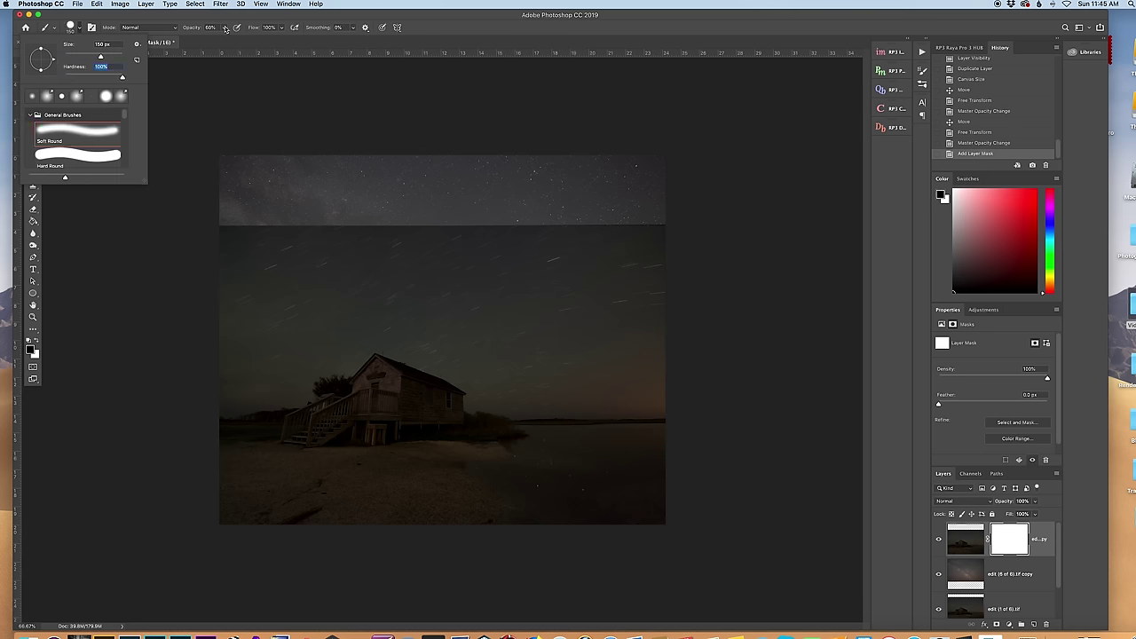
click(224, 27)
drag(224, 39, 247, 40)
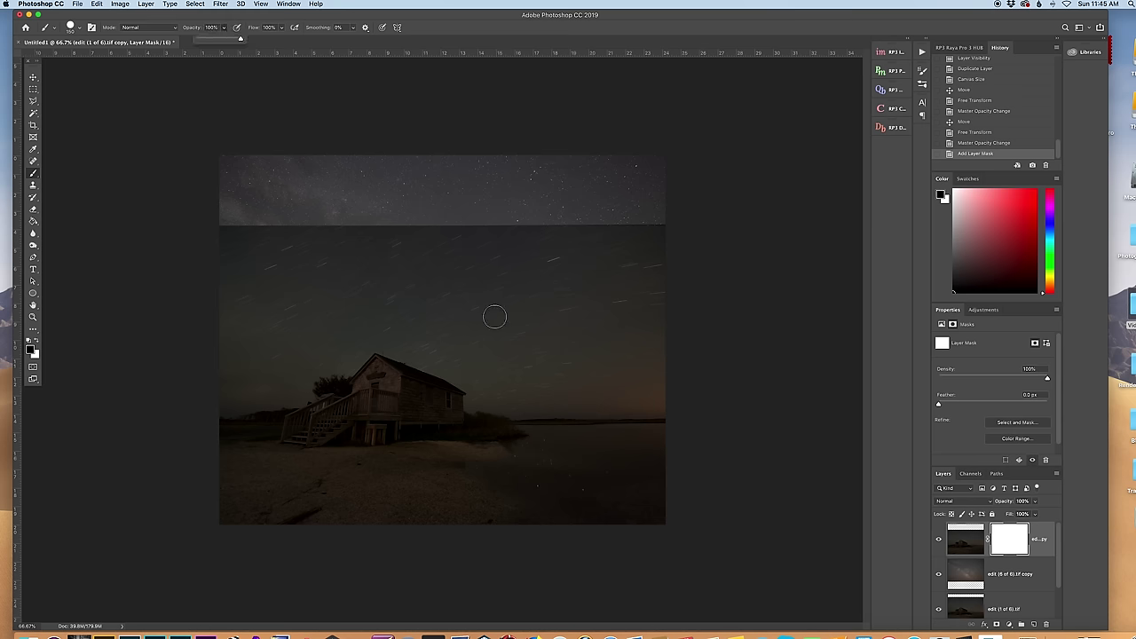
Paint black over the star-trail sky with the red mask overlay shown, zoomed to 200%
mouse_move(421, 231)
mouse_down()
mouse_move(214, 229)
mouse_move(622, 228)
mouse_up()
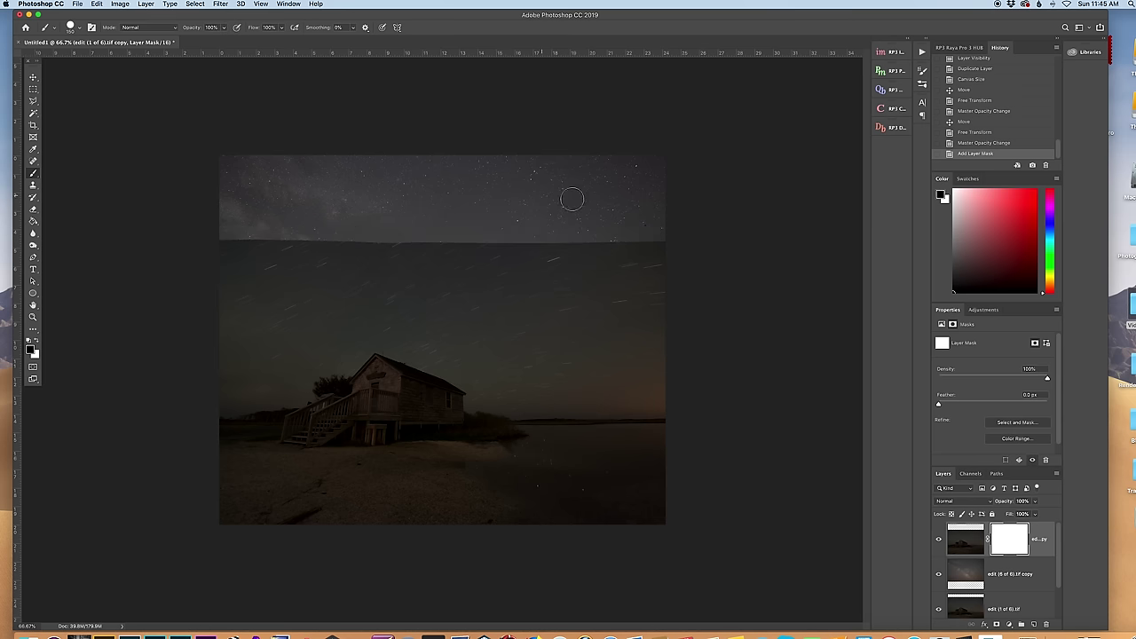
mouse_move(170, 250)
mouse_down()
mouse_move(690, 251)
mouse_move(228, 297)
mouse_move(236, 310)
mouse_move(268, 304)
mouse_move(281, 334)
mouse_move(670, 335)
mouse_up()
key(backslash)
mouse_move(289, 334)
mouse_down()
mouse_move(310, 367)
mouse_move(633, 355)
mouse_move(521, 393)
mouse_move(403, 338)
mouse_up()
key(super+plus)
key(super+plus)
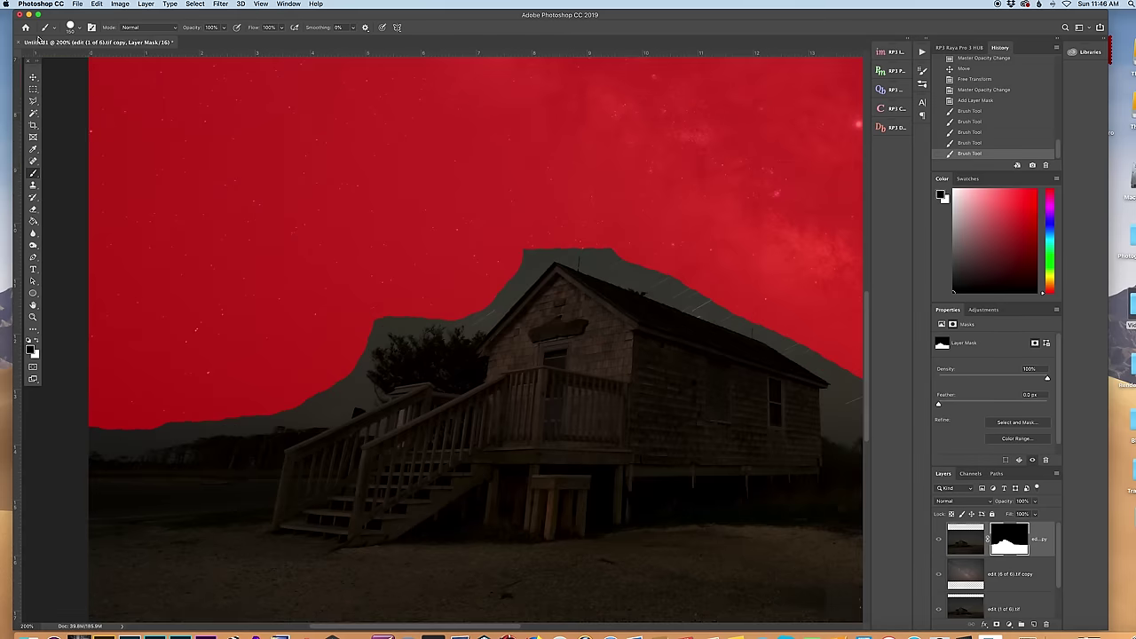
mouse_move(80, 433)
mouse_down()
mouse_move(322, 405)
mouse_move(95, 433)
mouse_move(348, 349)
mouse_move(242, 419)
mouse_move(422, 309)
mouse_move(474, 316)
mouse_move(555, 239)
mouse_move(476, 318)
mouse_move(540, 247)
mouse_move(510, 256)
mouse_move(581, 244)
mouse_move(745, 308)
mouse_move(611, 268)
mouse_move(751, 314)
mouse_move(767, 324)
mouse_move(720, 306)
mouse_move(826, 362)
mouse_up()
Mask the sky around the roof peak, chimney, roofline and along the horizon
scroll(789, 350, right, 5)
mouse_move(349, 253)
mouse_down()
mouse_move(499, 279)
mouse_move(404, 261)
mouse_move(430, 266)
mouse_move(383, 253)
mouse_up()
drag(591, 338, 453, 279)
mouse_move(657, 372)
mouse_down()
mouse_move(651, 421)
mouse_move(642, 366)
mouse_move(699, 400)
mouse_move(659, 427)
mouse_move(655, 414)
mouse_move(678, 405)
mouse_move(663, 422)
mouse_move(751, 429)
mouse_up()
scroll(751, 429, right, 10)
drag(260, 447, 689, 439)
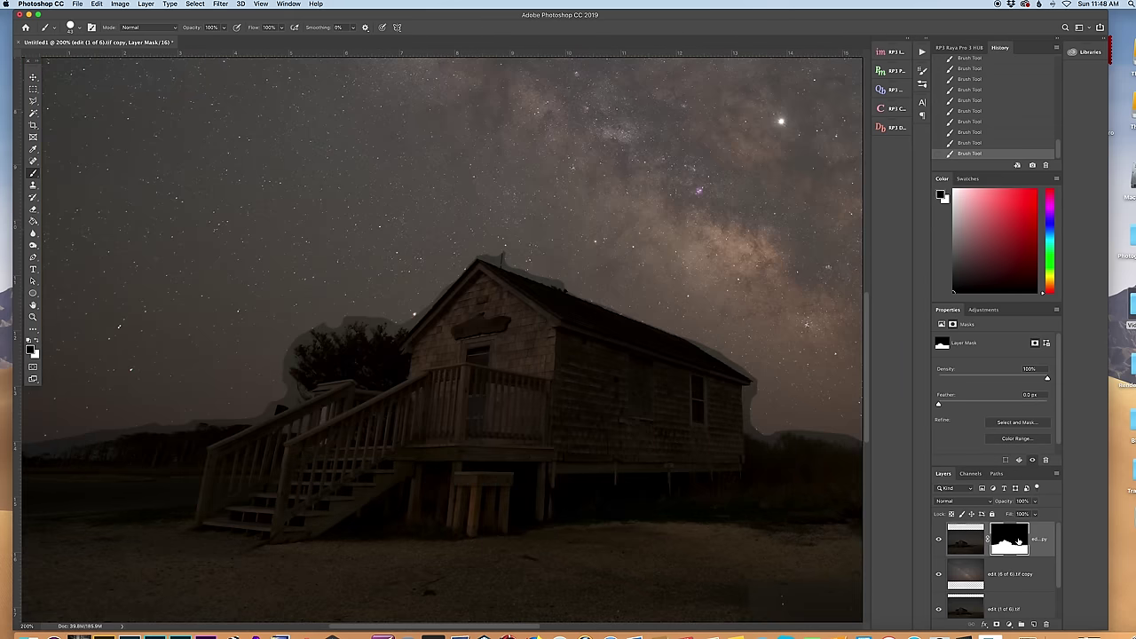
Open Select and Mask on the layer mask and clean the grey halo around tree and roofline
right_click(1019, 540)
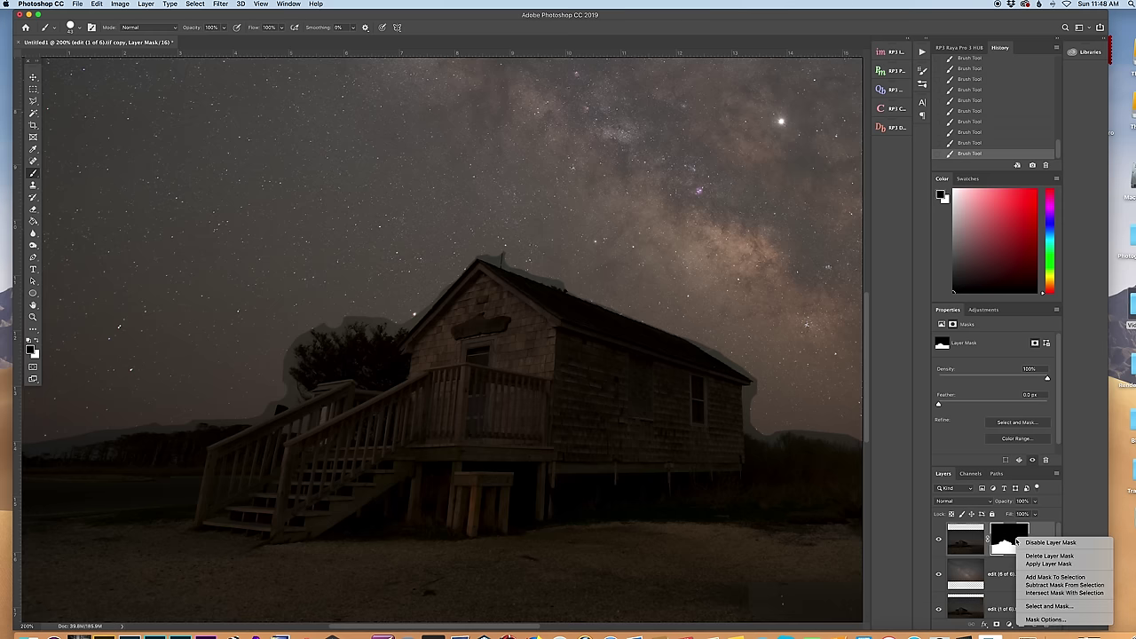
click(1050, 606)
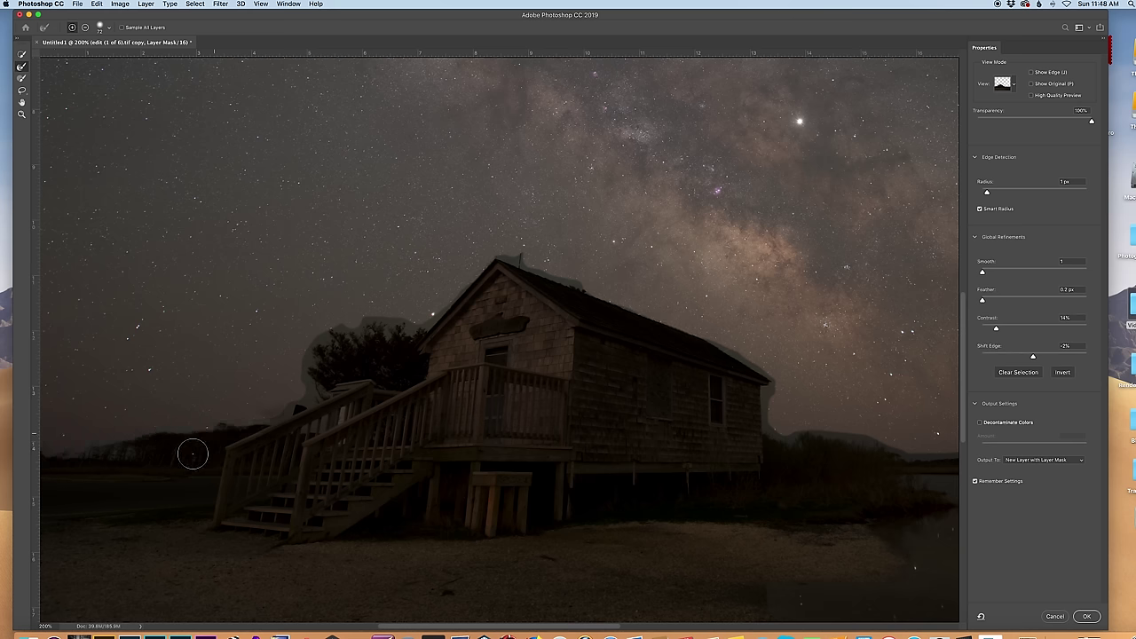
mouse_move(317, 351)
mouse_down()
mouse_move(409, 322)
mouse_move(463, 276)
mouse_move(555, 276)
mouse_move(772, 367)
mouse_move(775, 426)
mouse_move(872, 435)
mouse_move(480, 426)
mouse_up()
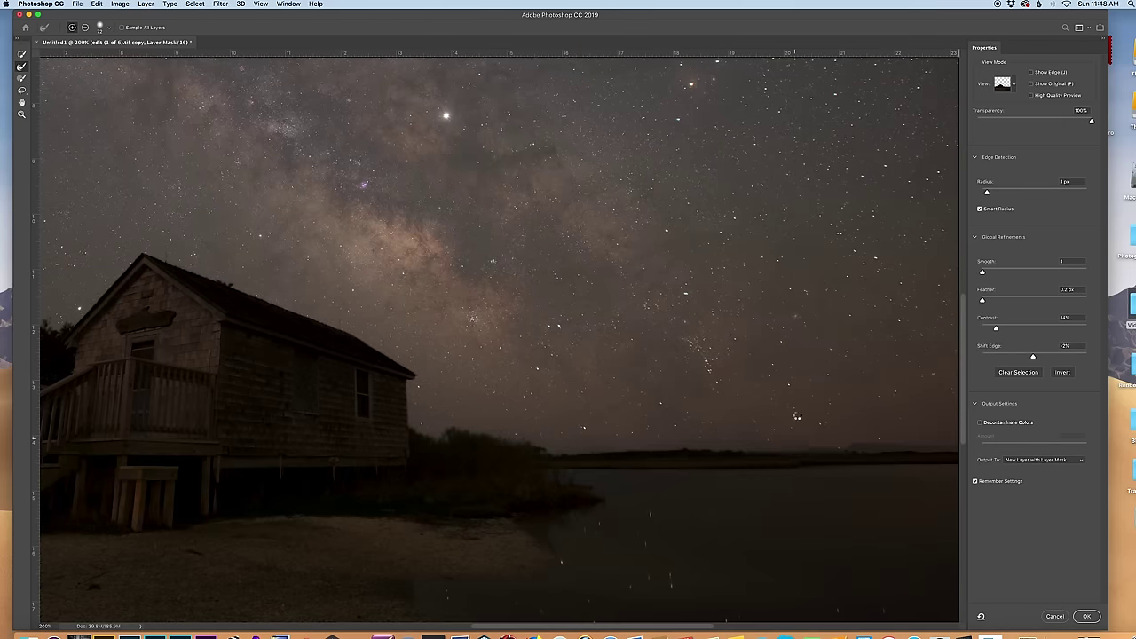
mouse_move(808, 435)
mouse_down()
mouse_move(493, 439)
mouse_move(684, 438)
mouse_up()
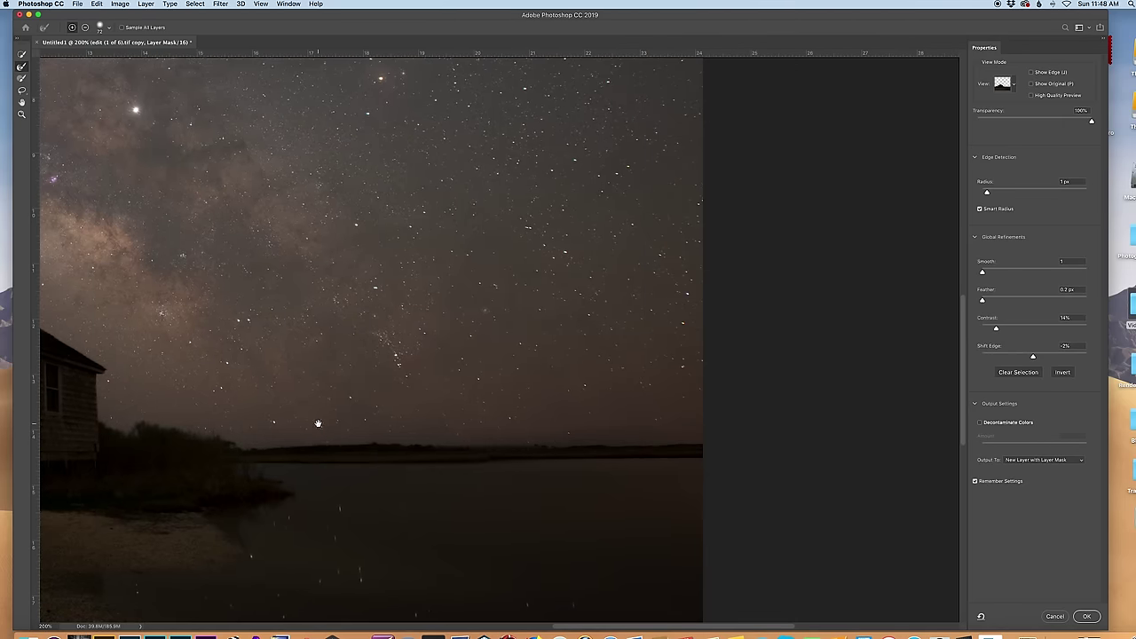
drag(318, 422, 542, 424)
drag(332, 393, 892, 450)
drag(228, 393, 393, 347)
Refine edges at 400% around the cabin roof, walls and shoreline, then output a new masked layer
key(super+equal)
drag(639, 266, 368, 369)
drag(266, 338, 236, 307)
drag(839, 443, 325, 246)
drag(931, 411, 436, 363)
drag(754, 347, 307, 358)
drag(357, 332, 448, 349)
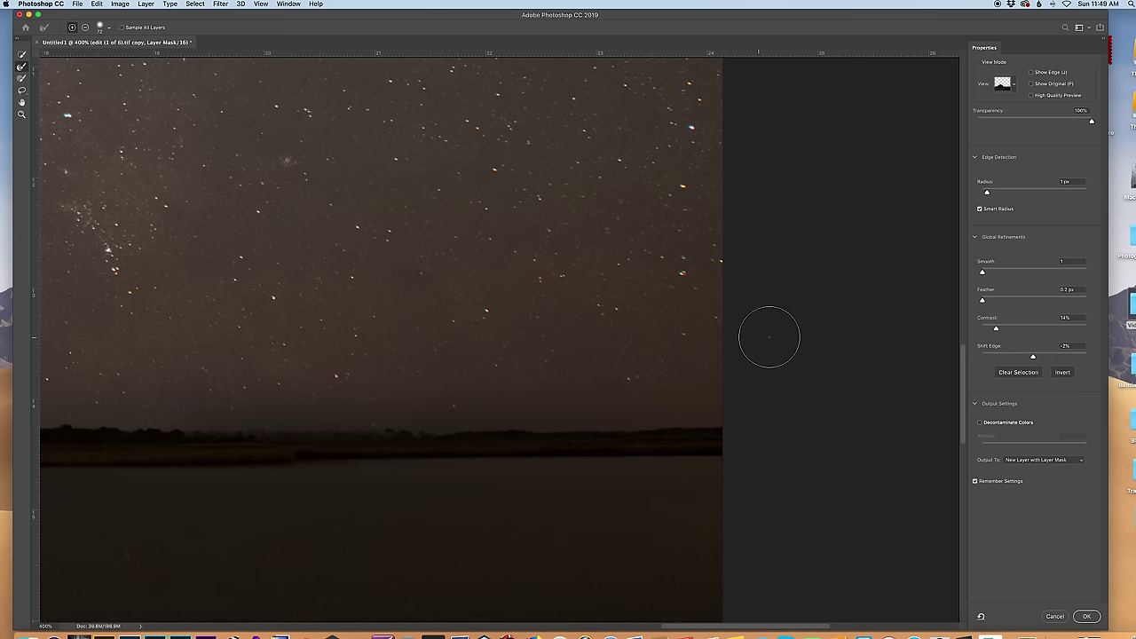
scroll(462, 350, left, 5)
scroll(463, 350, left, 10)
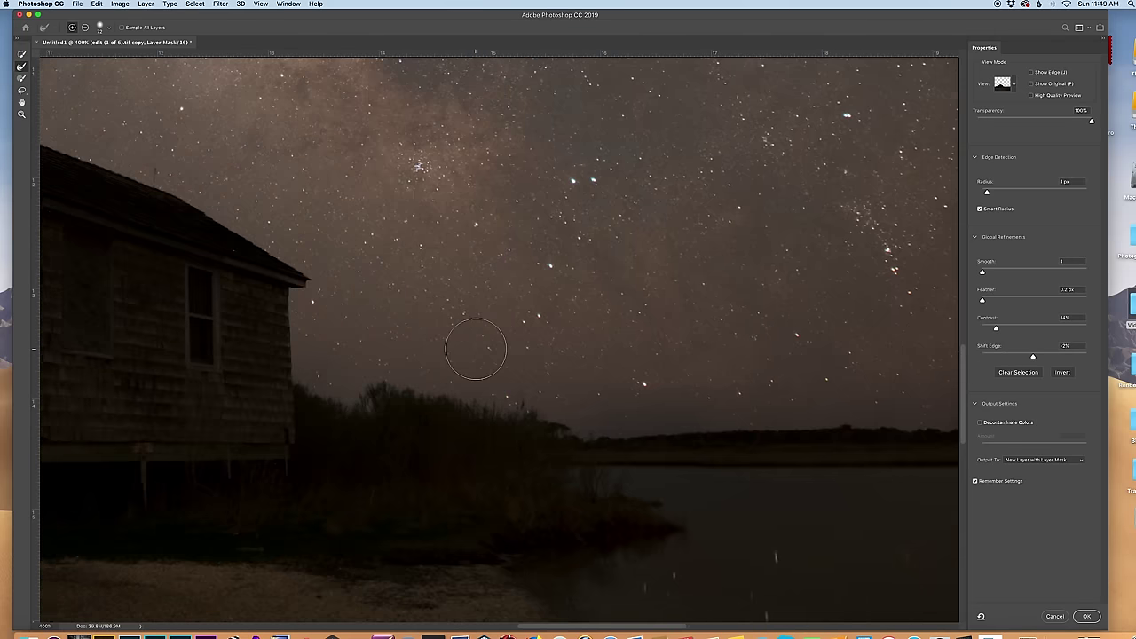
scroll(498, 348, left, 10)
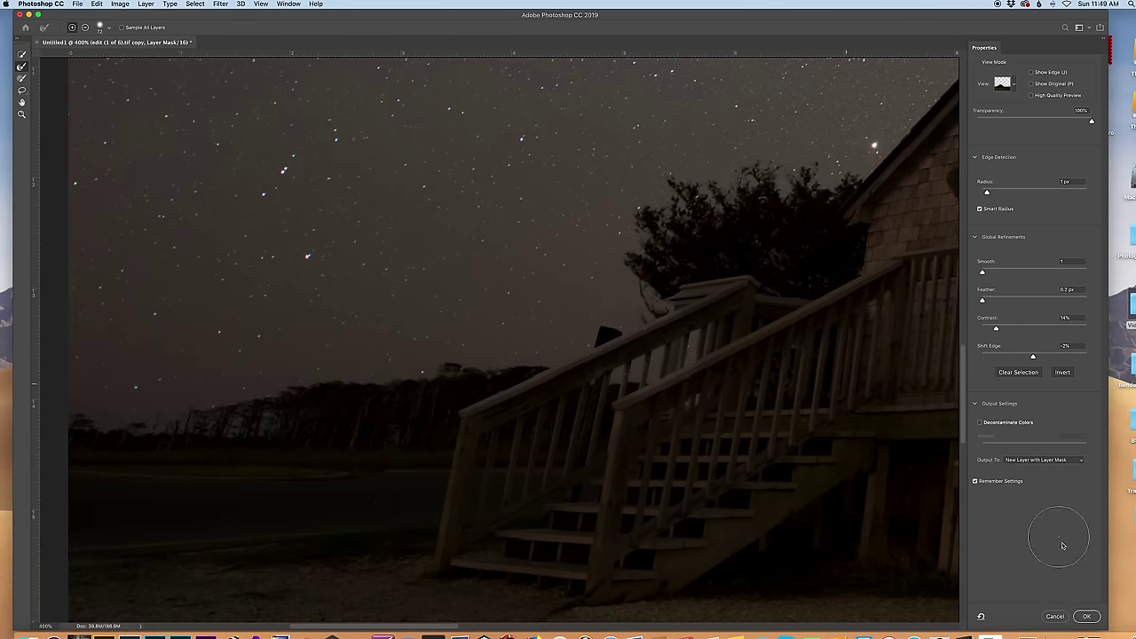
click(1087, 618)
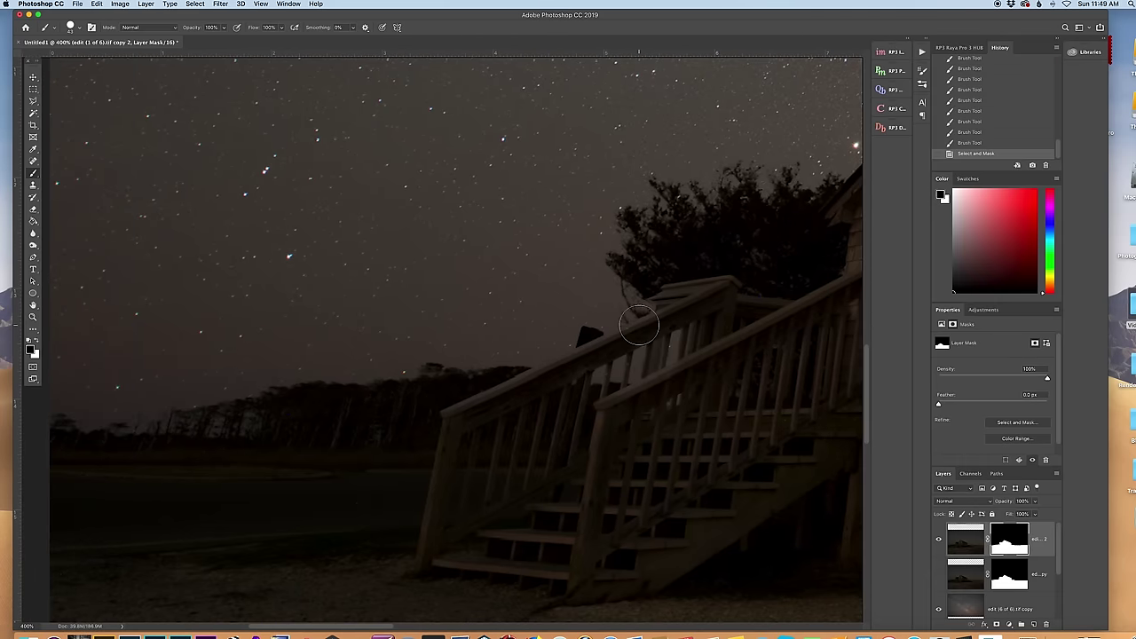
View at 100% and duplicate edit (6 of 6).tif copy into edit (6 of 6).tif copy 2
key(super+0)
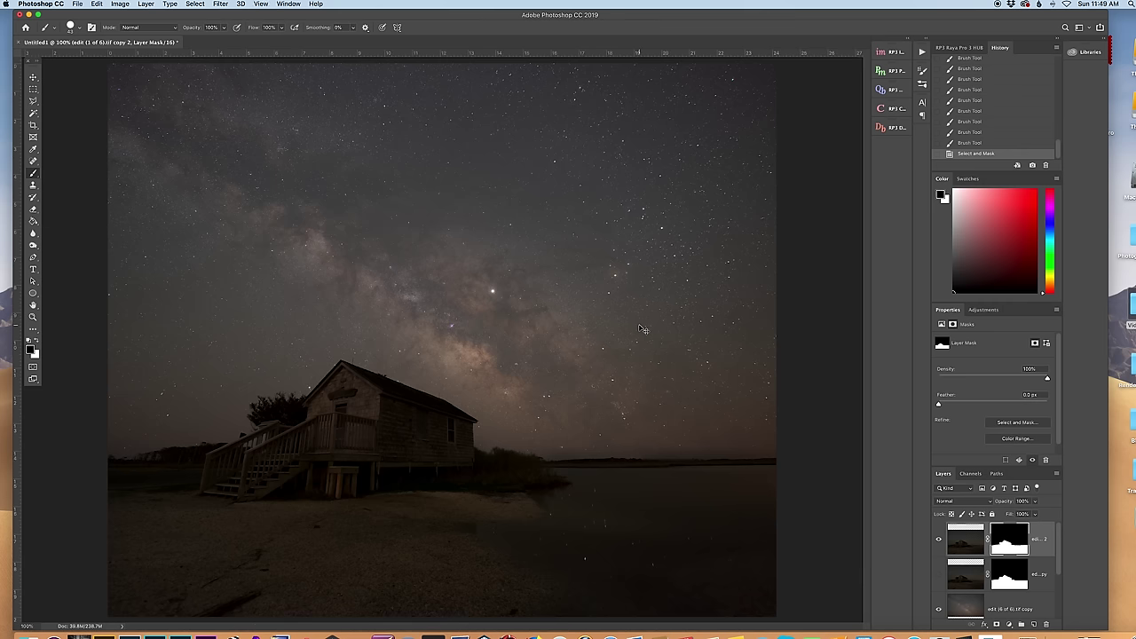
key(super+1)
click(1012, 609)
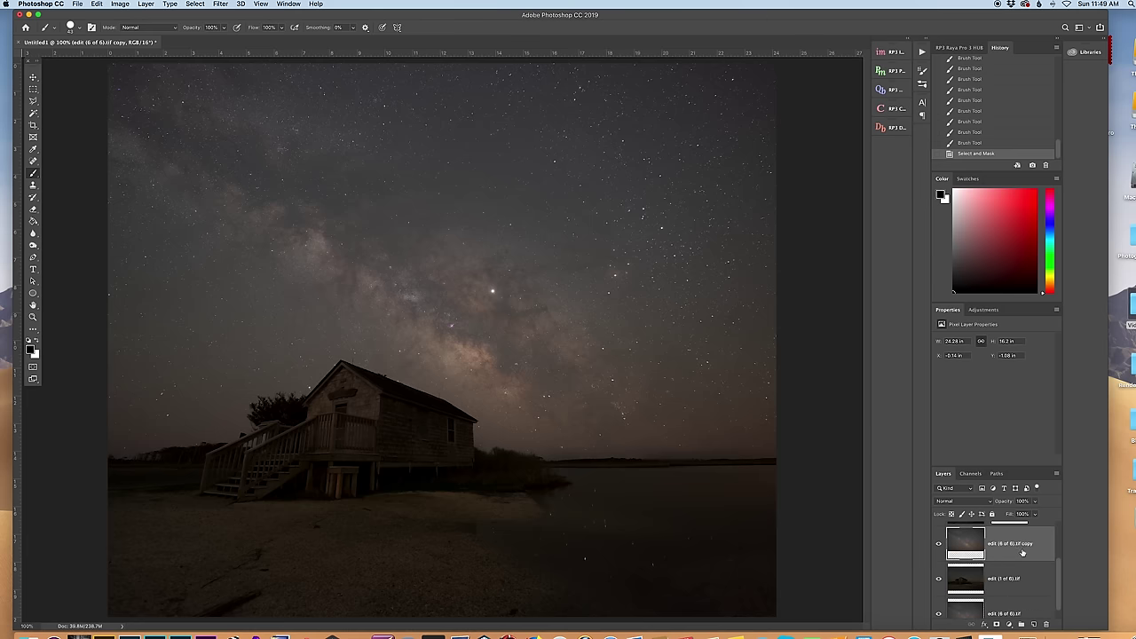
drag(1030, 551, 1033, 624)
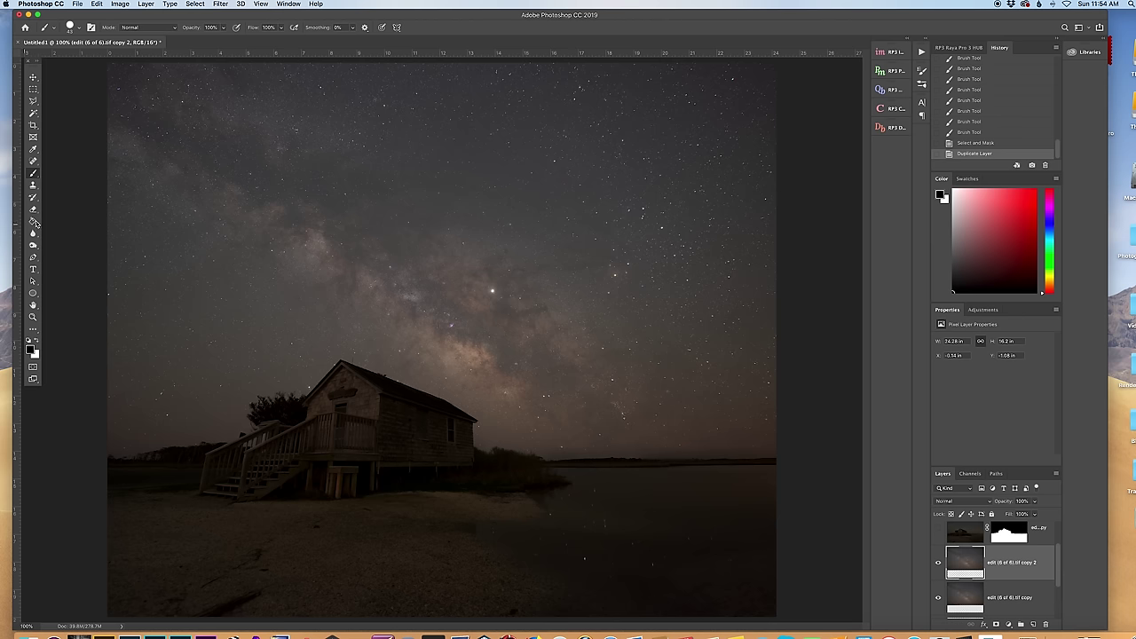
Dodge the Milky Way core's highlights, then burn the dim sky around it with Shadows
drag(36, 246, 56, 245)
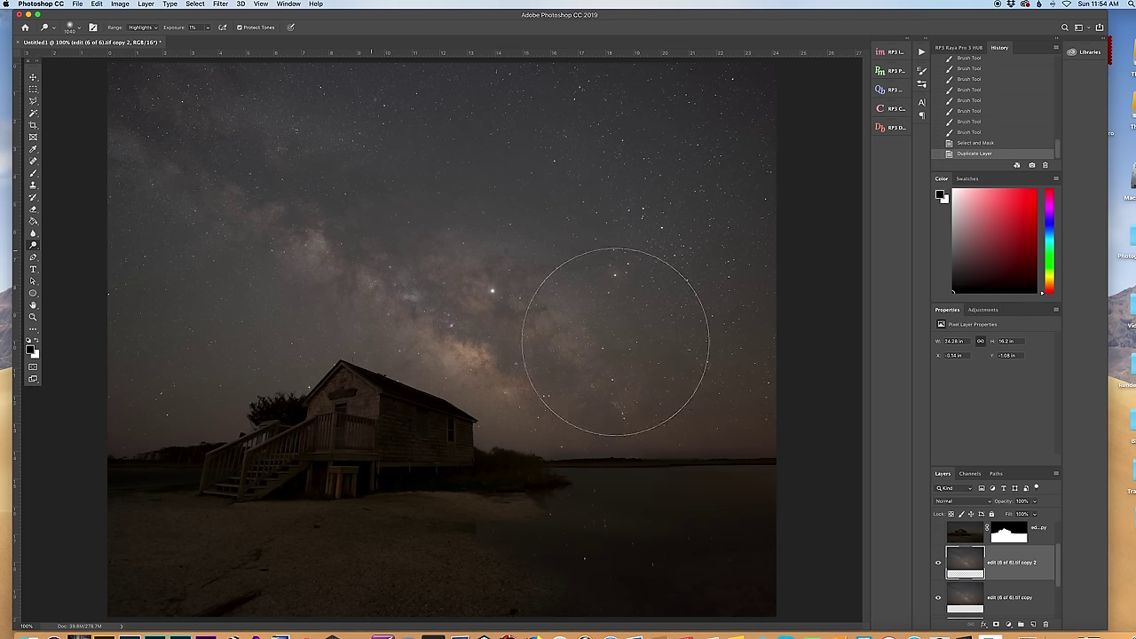
mouse_move(619, 288)
mouse_down()
mouse_move(422, 276)
mouse_move(370, 253)
mouse_move(677, 303)
mouse_move(452, 280)
mouse_move(317, 165)
mouse_up()
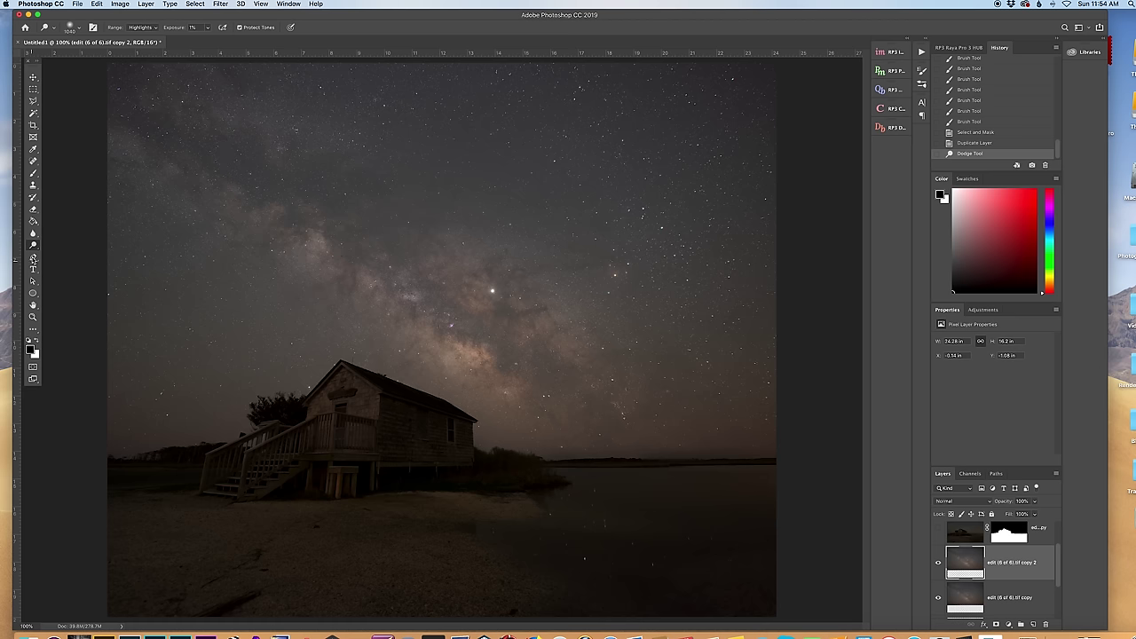
drag(32, 244, 62, 252)
click(62, 253)
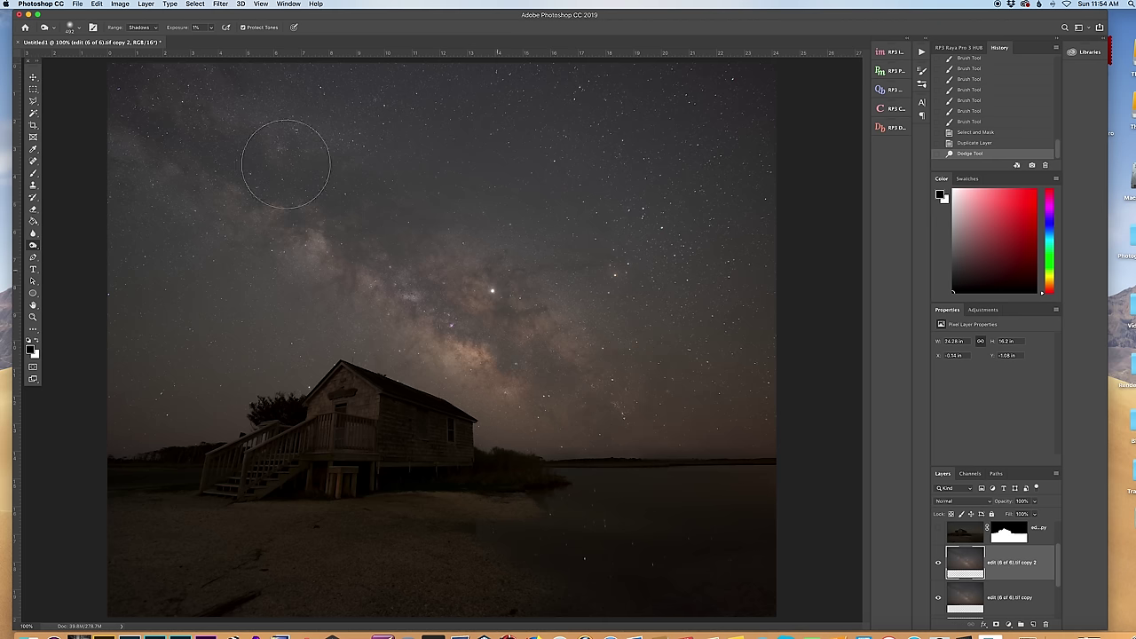
click(616, 275)
click(395, 319)
click(591, 394)
Set the Burn brush to 1600 px and darken the upper-left corner of the sky
click(79, 31)
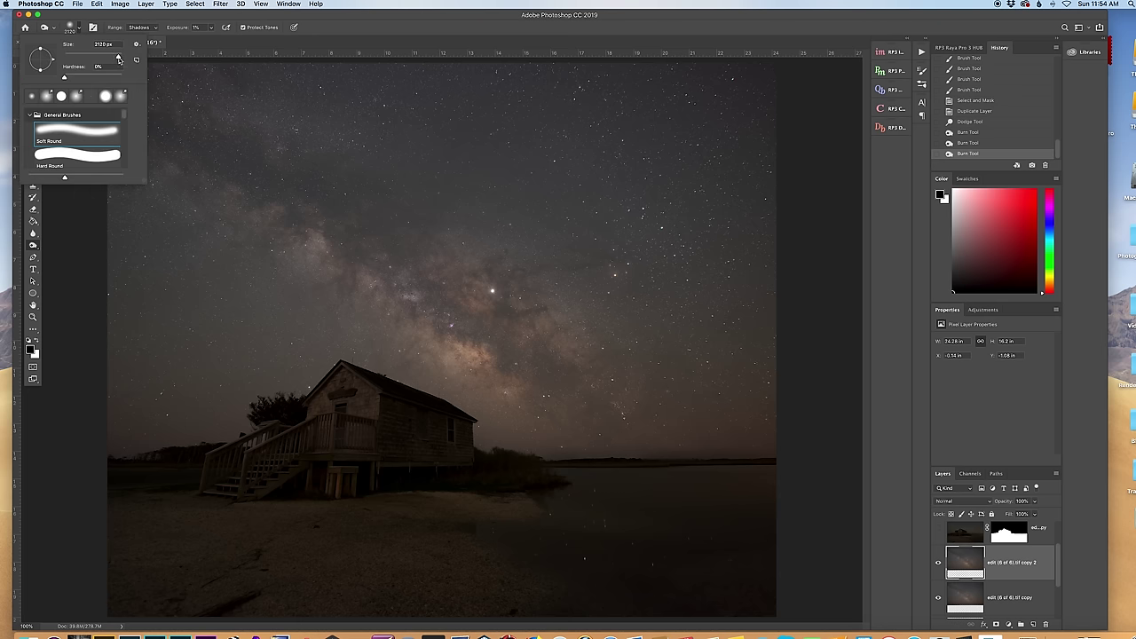
drag(119, 59, 118, 58)
click(369, 124)
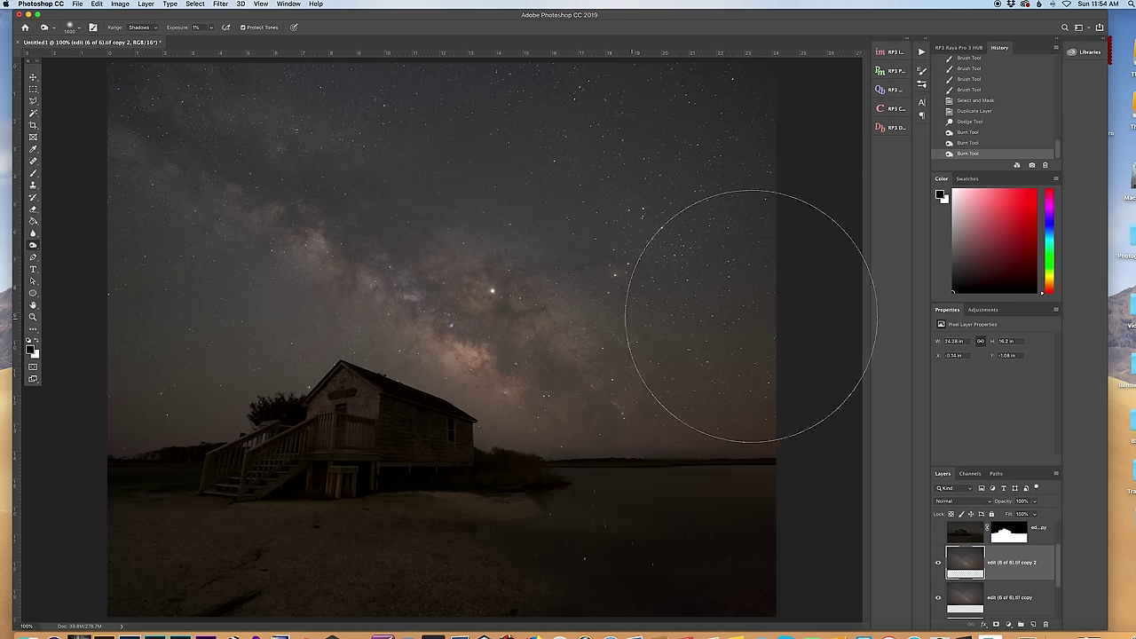
click(108, 177)
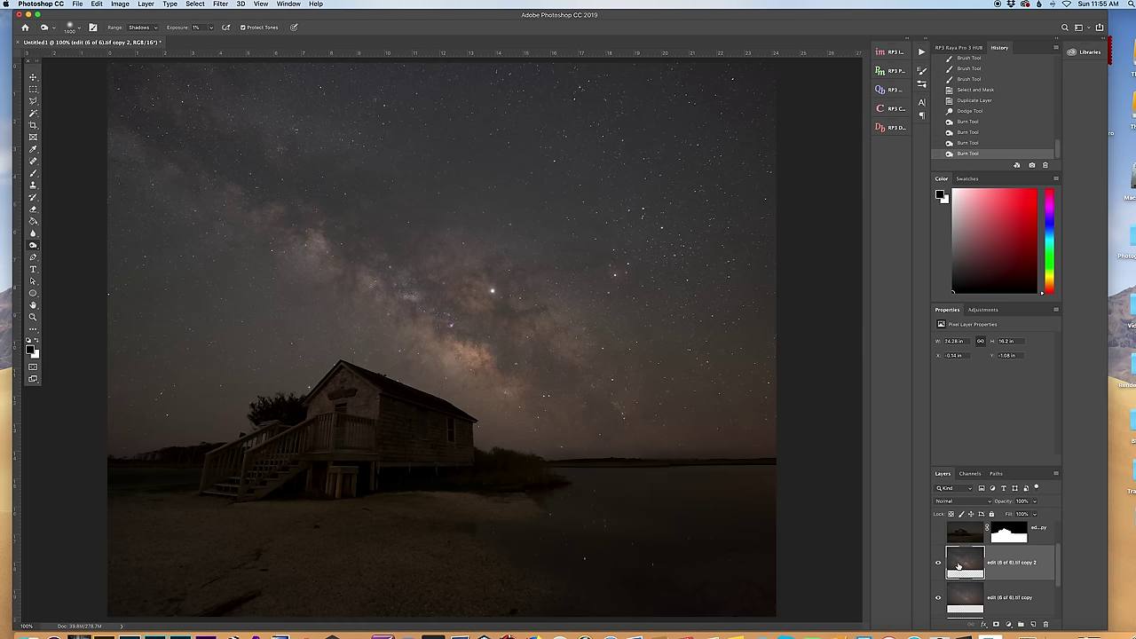